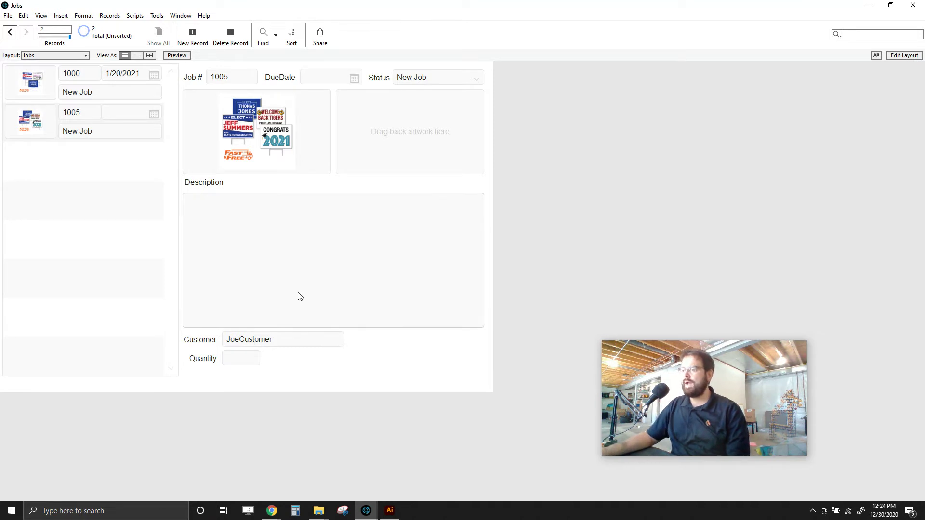
- Look over the Jobs record's Customer field and the Status options list
{"action": "left_click", "coordinate": [283, 338]}
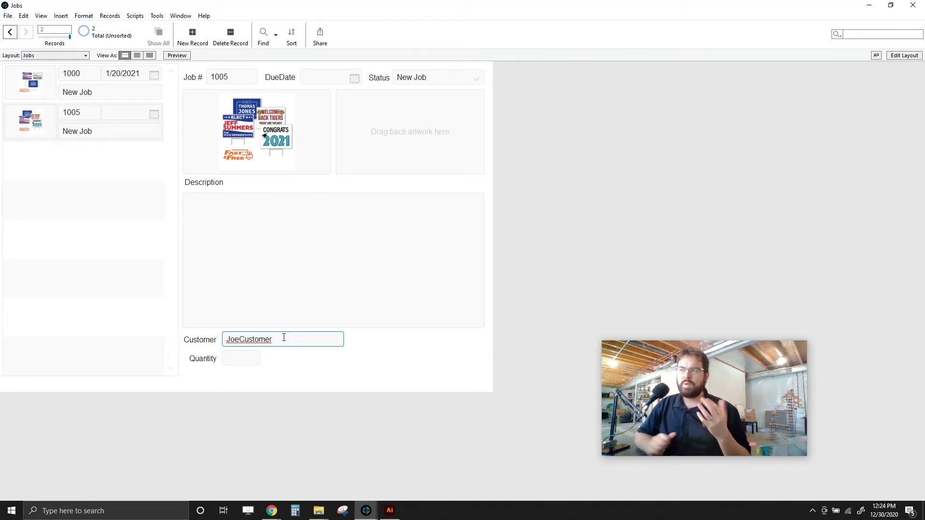
{"action": "left_click", "coordinate": [473, 79]}
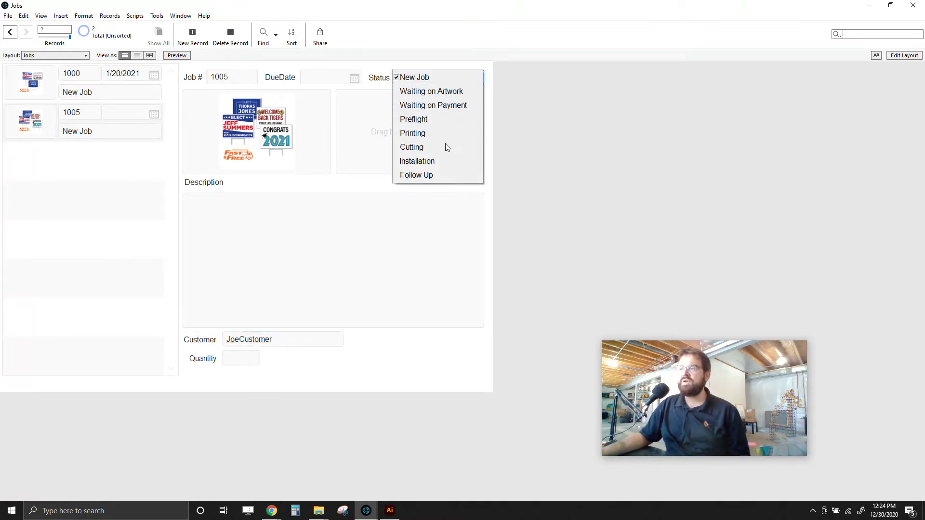
{"action": "left_click", "coordinate": [529, 104]}
{"action": "left_click", "coordinate": [8, 15]}
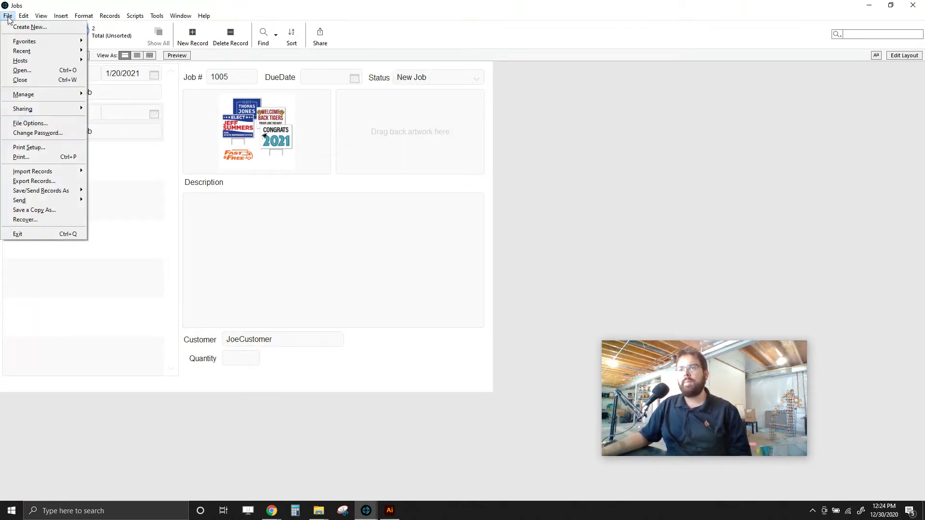
{"action": "mouse_move", "coordinate": [15, 101]}
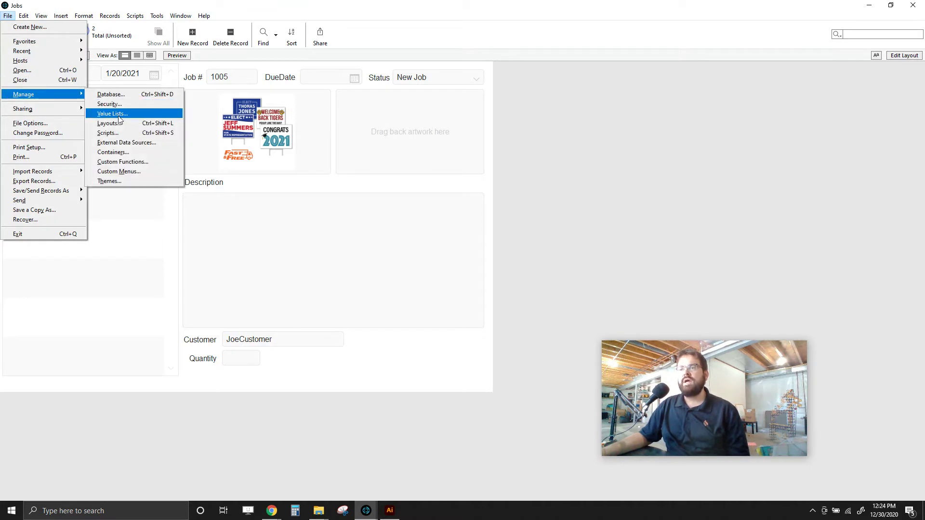
{"action": "left_click", "coordinate": [622, 118]}
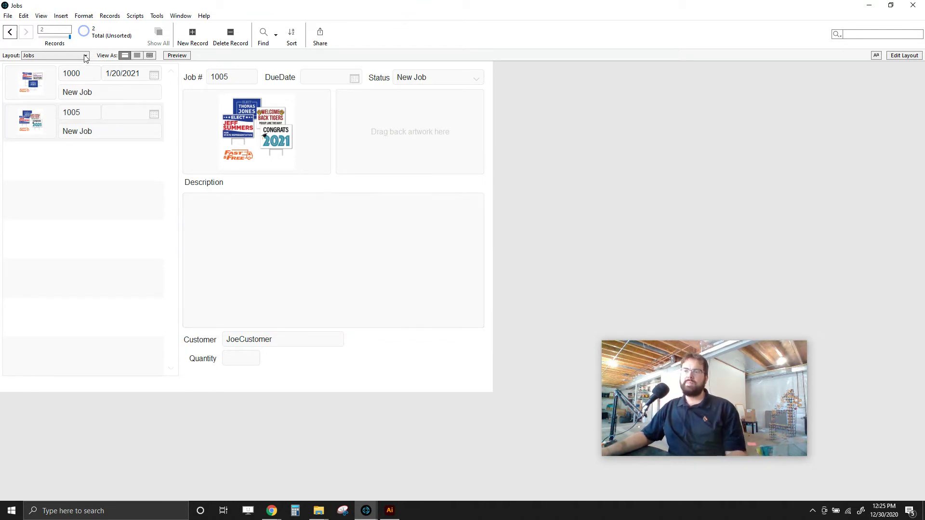
{"action": "left_click", "coordinate": [6, 16]}
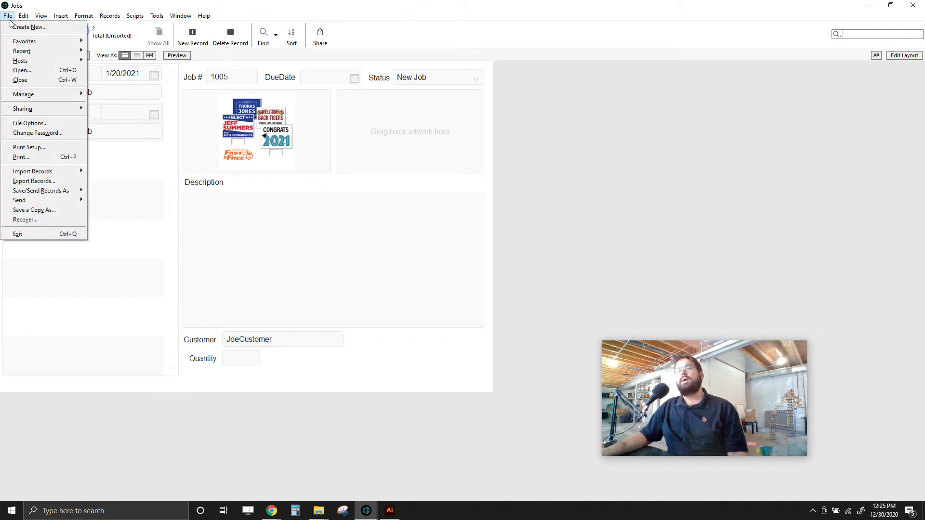
- In Manage Database, review the Jobs table in the Tables list and its fields
{"action": "mouse_move", "coordinate": [24, 95]}
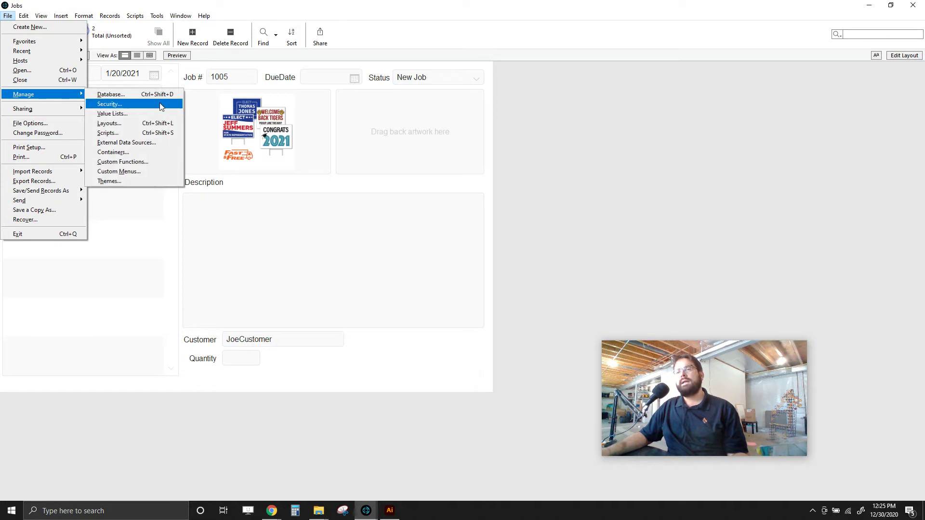
{"action": "left_click", "coordinate": [112, 95]}
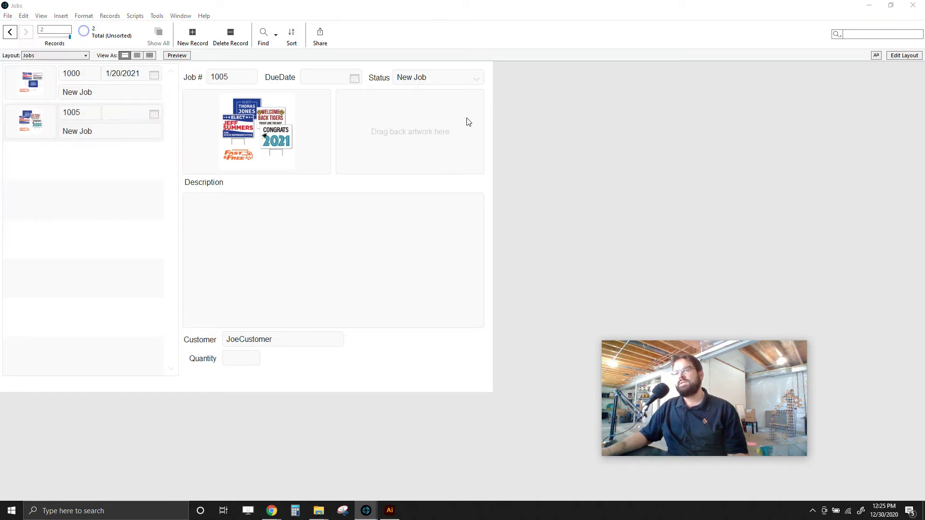
{"action": "left_click", "coordinate": [169, 45]}
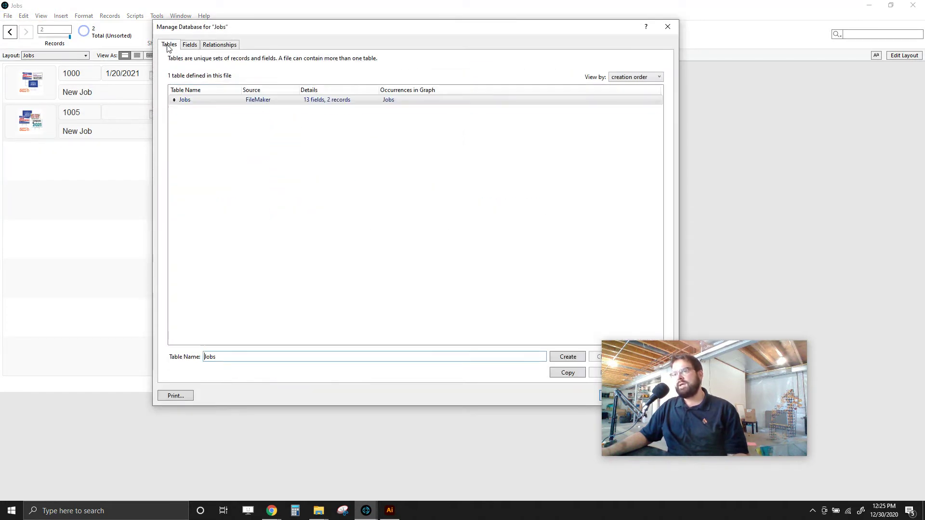
{"action": "left_click", "coordinate": [260, 357]}
{"action": "left_click_drag", "start_coordinate": [364, 27], "coordinate": [252, 20]}
{"action": "left_click", "coordinate": [151, 92]}
{"action": "left_click", "coordinate": [79, 37]}
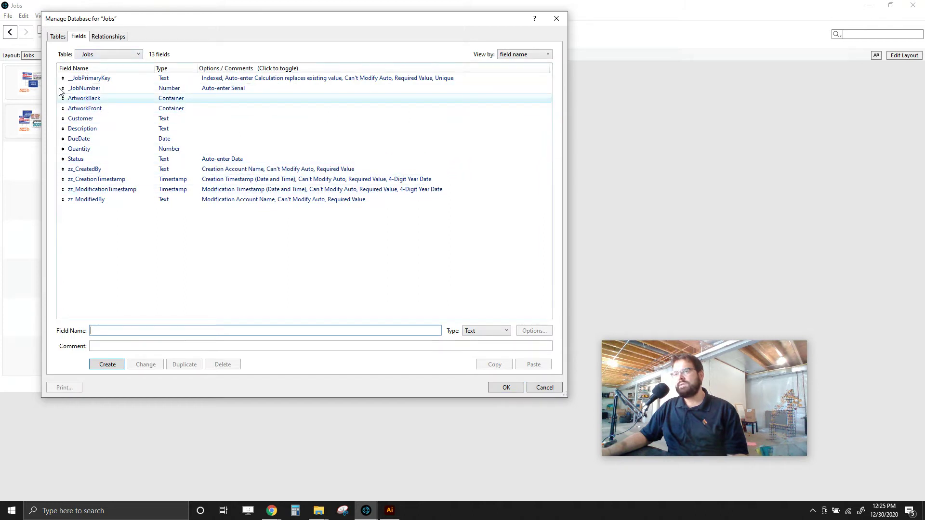
{"action": "left_click", "coordinate": [58, 37]}
{"action": "left_click", "coordinate": [115, 93]}
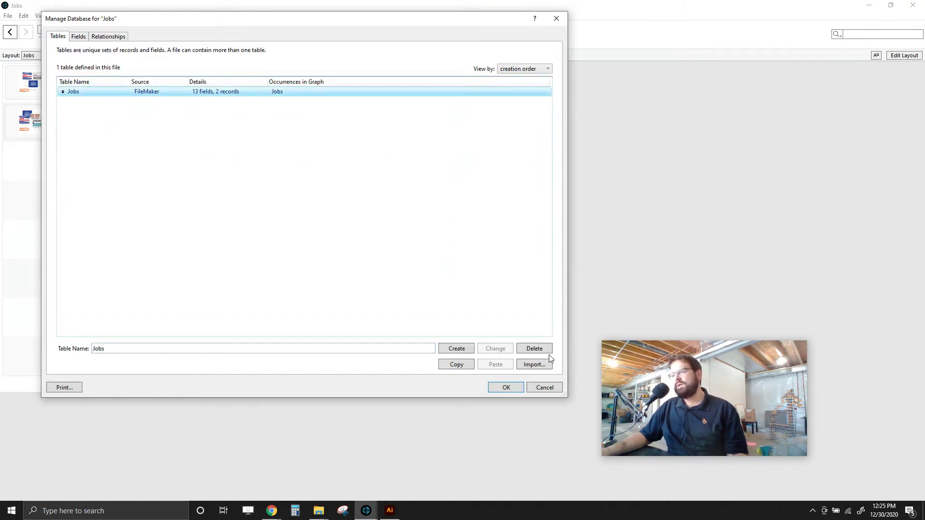
- Copy and paste the Jobs table, then rename the duplicate to 'Customers' and save
{"action": "left_click", "coordinate": [465, 371]}
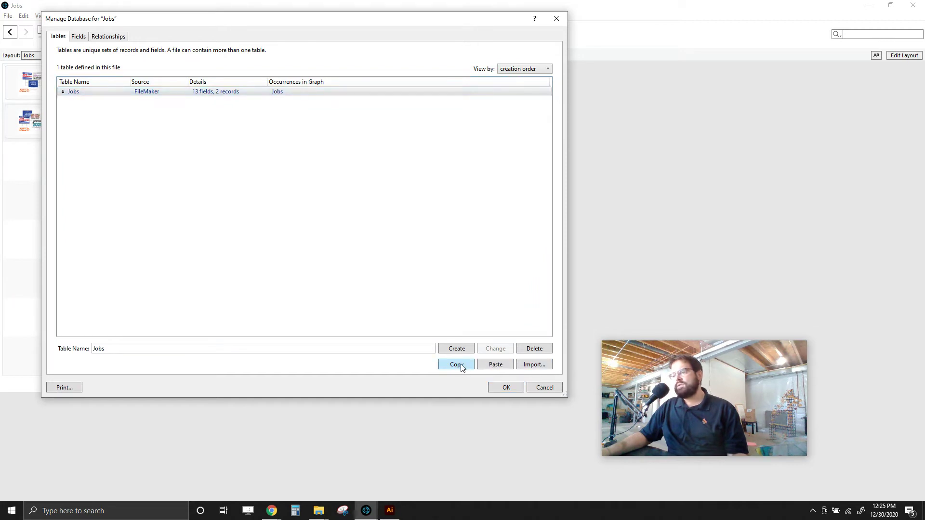
{"action": "left_click", "coordinate": [490, 368]}
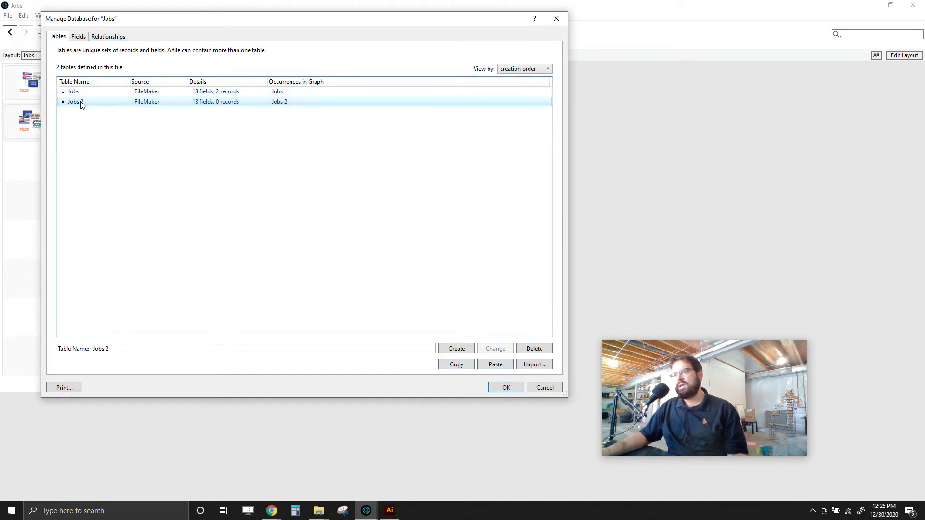
{"action": "left_click", "coordinate": [124, 349]}
{"action": "type", "text": "Customers"}
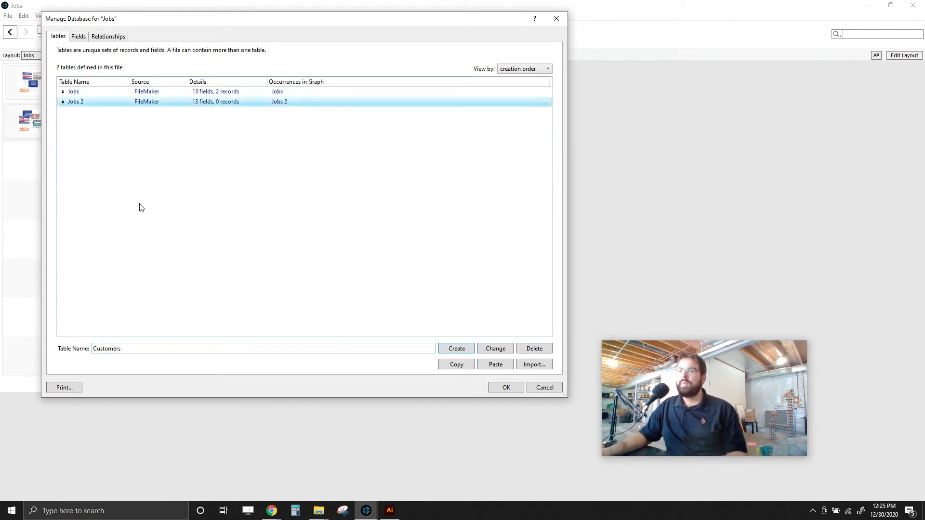
{"action": "left_click", "coordinate": [81, 38]}
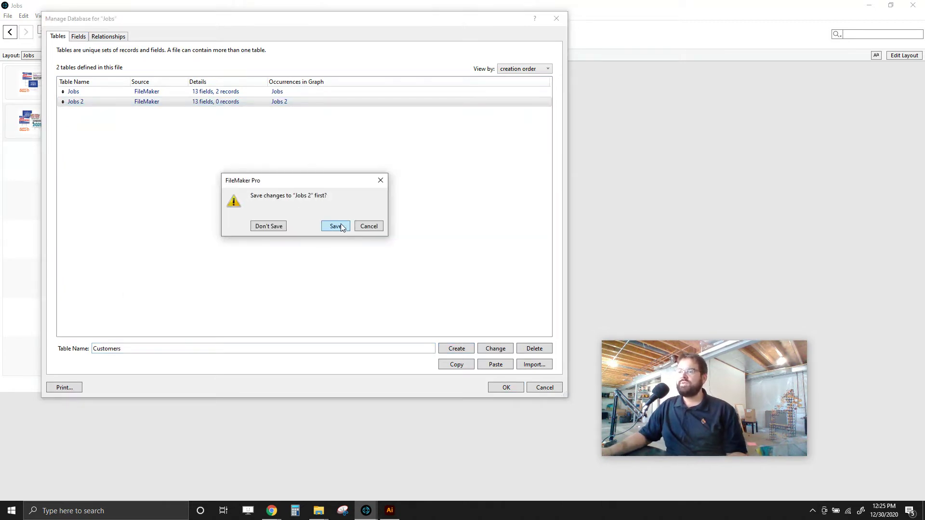
{"action": "left_click", "coordinate": [335, 228]}
{"action": "left_click", "coordinate": [96, 55]}
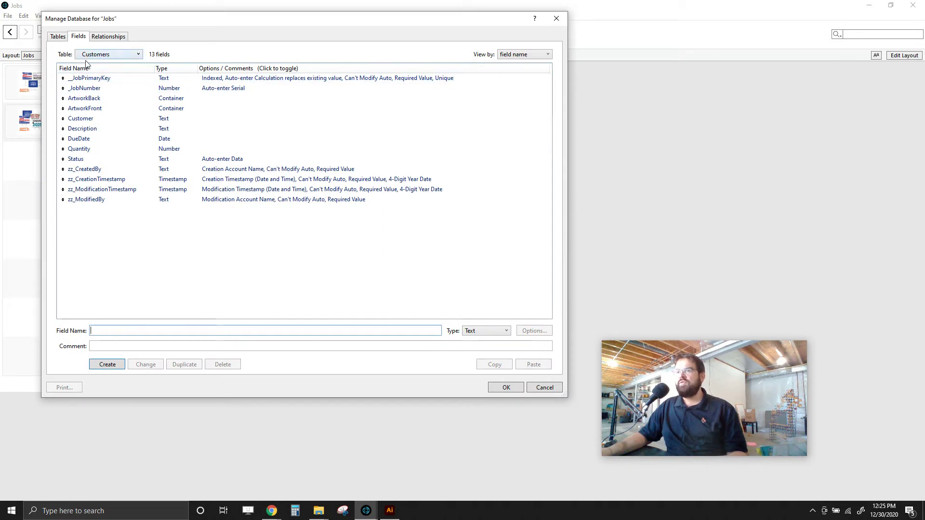
- Rename the Customers table's _JobPrimaryKey field to _CustomerPrimaryKey
{"action": "left_click", "coordinate": [92, 77]}
{"action": "double_click", "coordinate": [92, 77]}
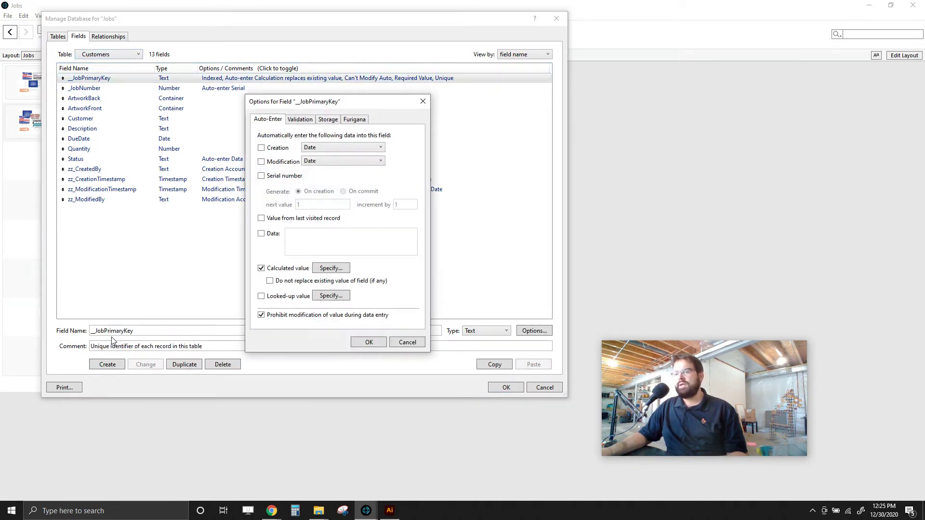
{"action": "left_click", "coordinate": [406, 342]}
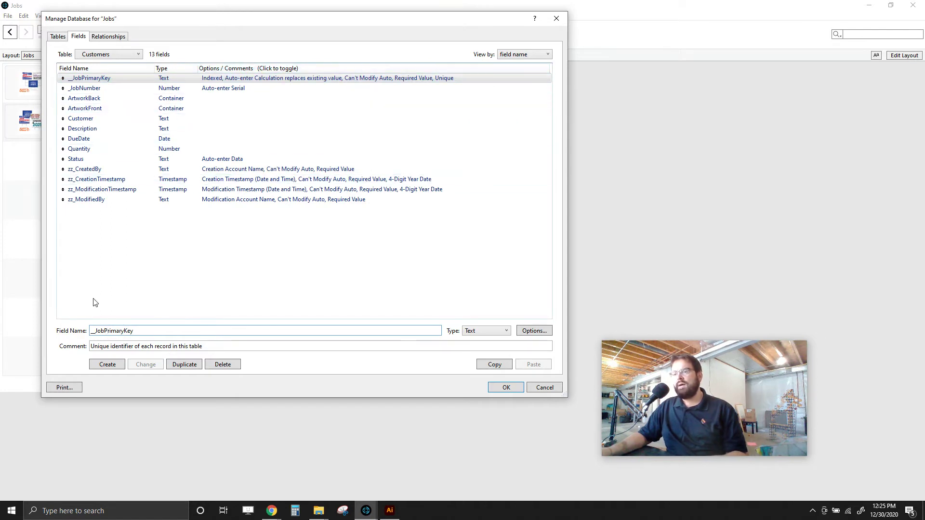
{"action": "key", "text": "BackSpace"}
{"action": "key", "text": "BackSpace"}
{"action": "key", "text": "BackSpace"}
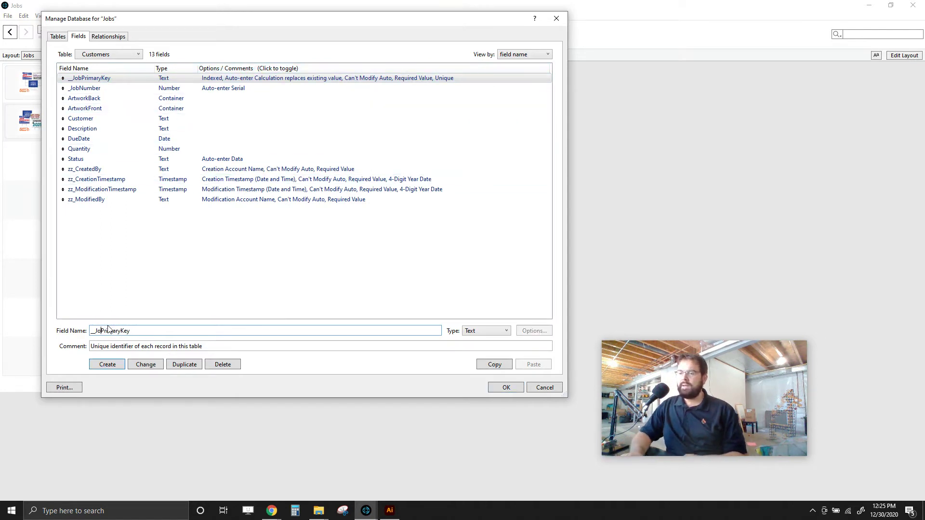
{"action": "type", "text": "Customer"}
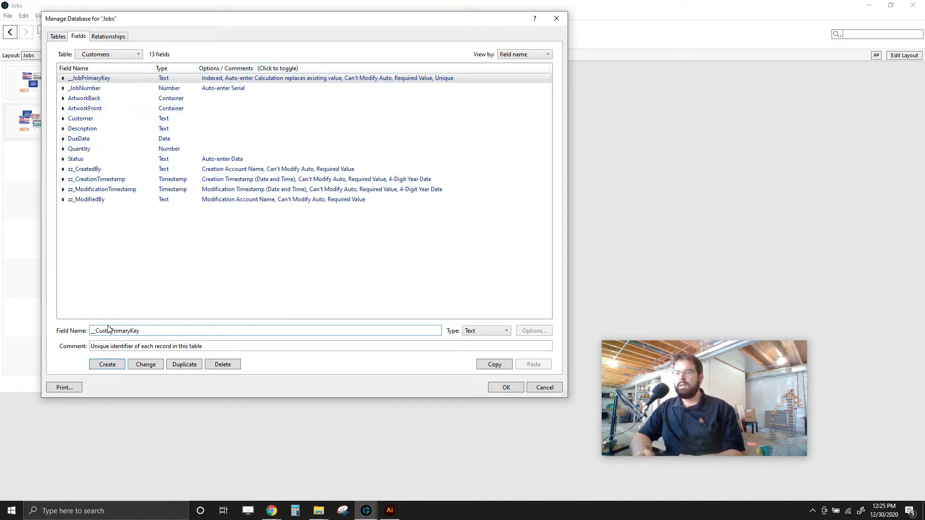
{"action": "left_click", "coordinate": [100, 99]}
{"action": "left_click", "coordinate": [331, 230]}
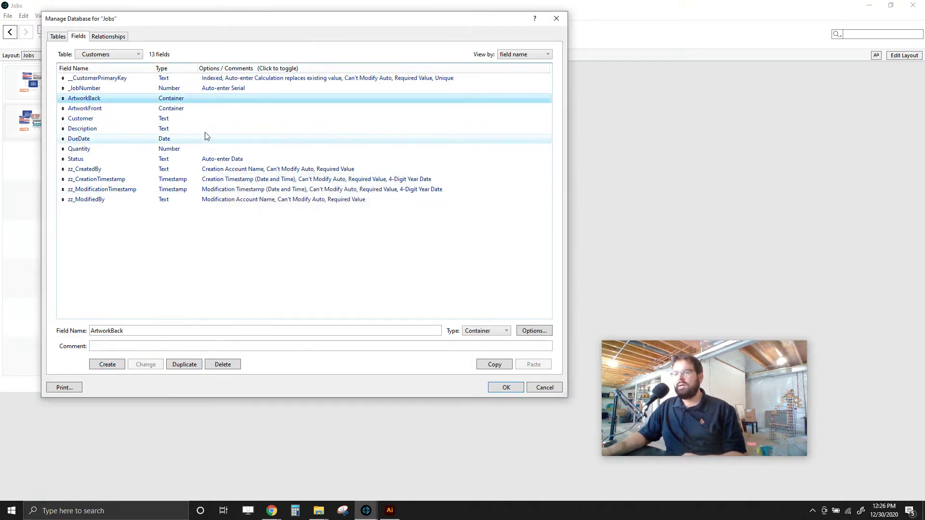
- Delete _JobNumber and the seven fields ArtworkBack through Status from Customers
{"action": "left_click", "coordinate": [134, 88]}
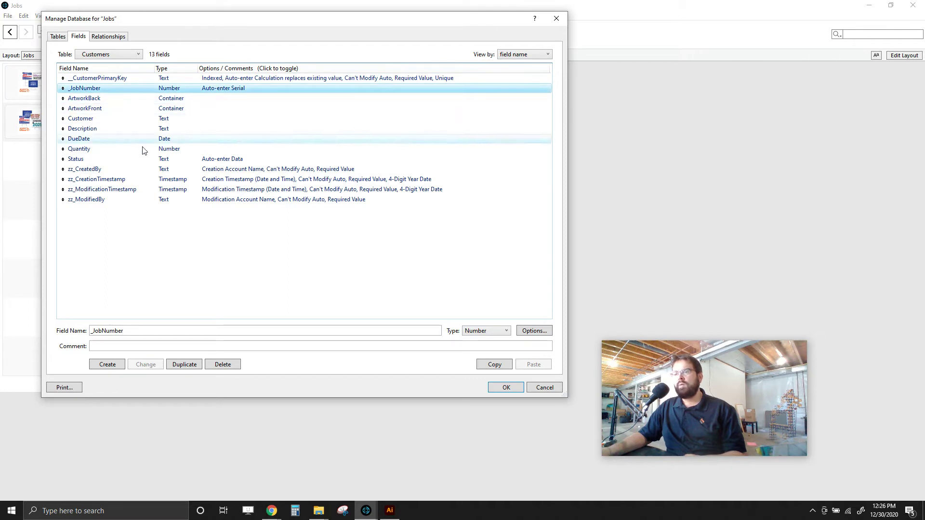
{"action": "left_click", "coordinate": [223, 365]}
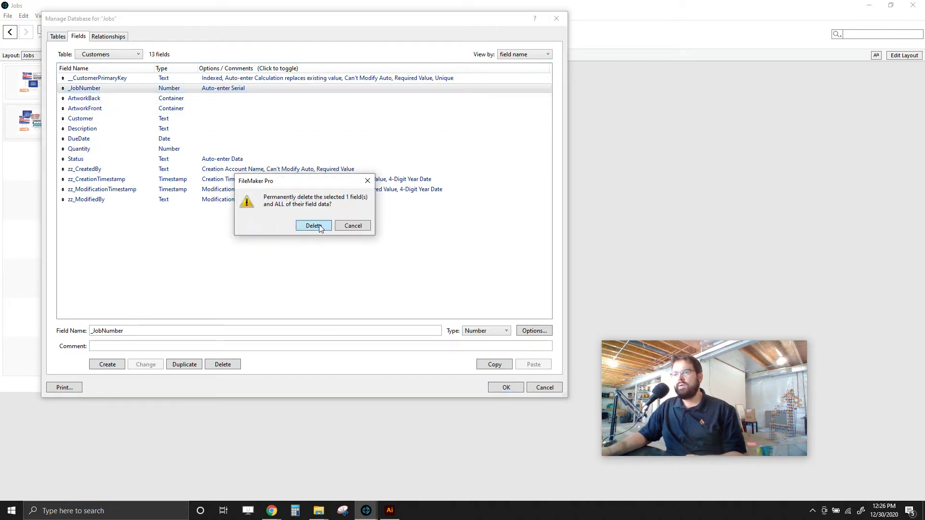
{"action": "left_click", "coordinate": [313, 226]}
{"action": "left_click", "coordinate": [98, 101], "text": "shift"}
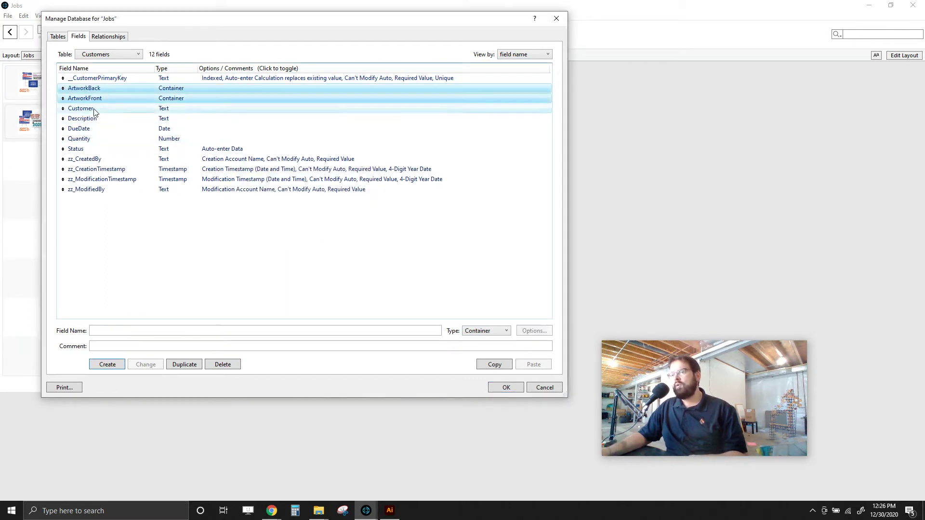
{"action": "left_click", "coordinate": [92, 110], "text": "shift"}
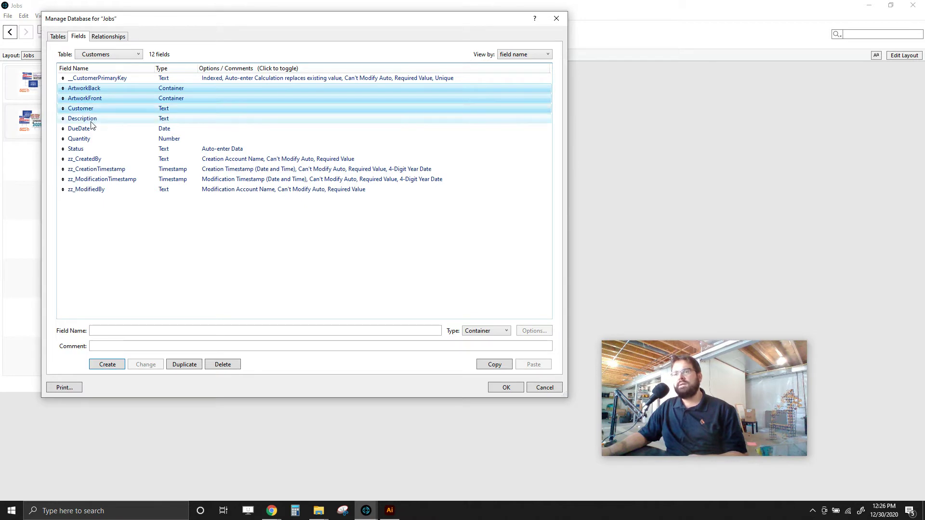
{"action": "left_click", "coordinate": [86, 128], "text": "shift"}
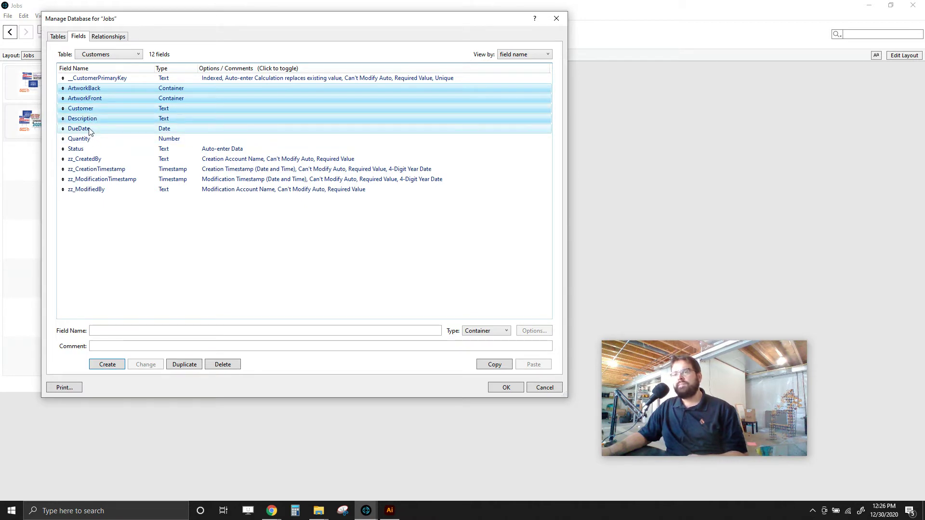
{"action": "left_click", "coordinate": [88, 140], "text": "shift"}
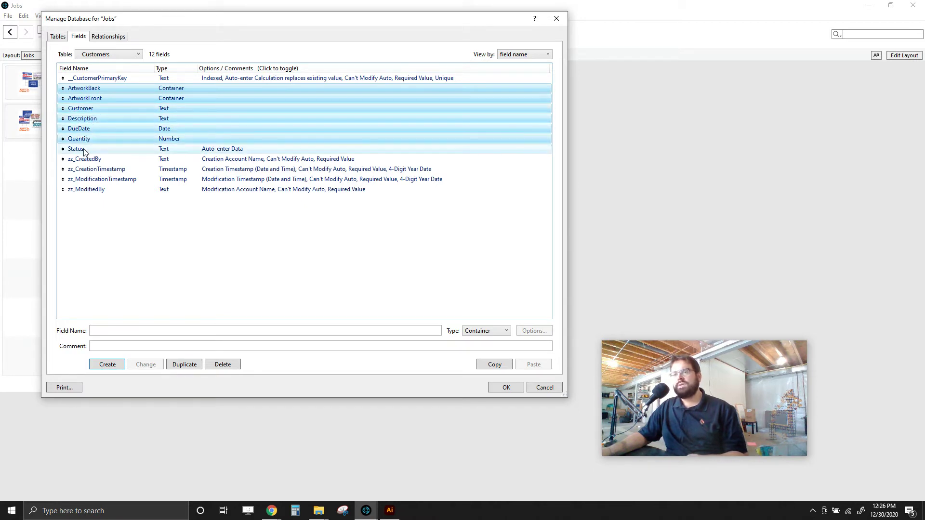
{"action": "left_click", "coordinate": [110, 150], "text": "shift"}
{"action": "left_click", "coordinate": [221, 367]}
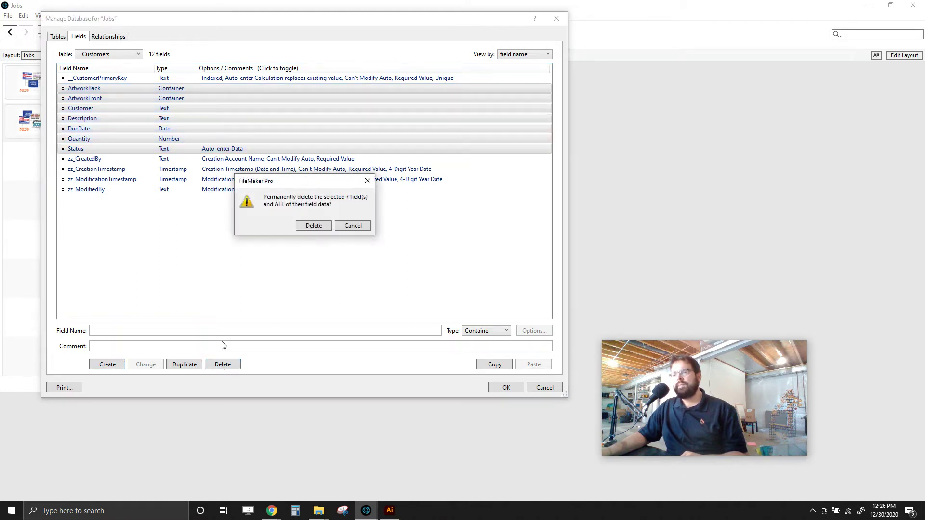
{"action": "left_click", "coordinate": [314, 226]}
{"action": "left_click", "coordinate": [101, 78]}
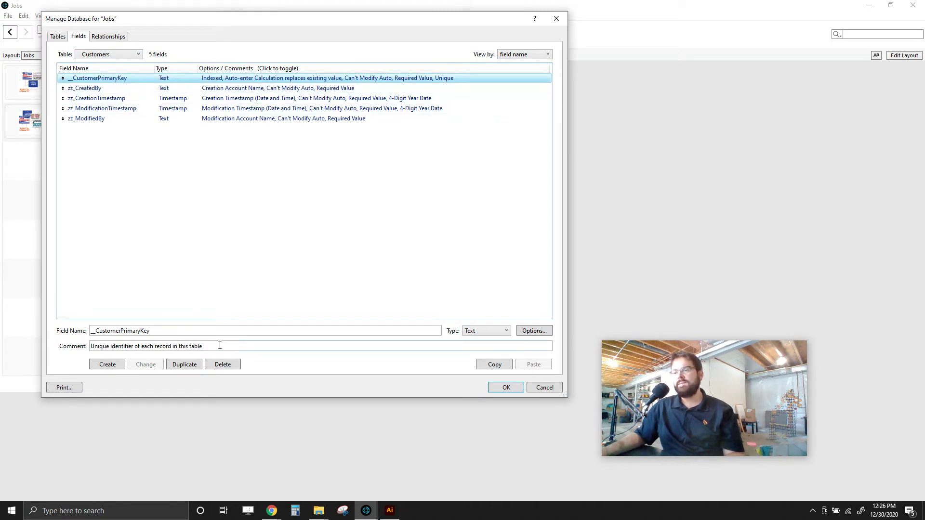
- Create the CompanyName text field in the Customers table
{"action": "left_click", "coordinate": [162, 331]}
{"action": "left_click", "coordinate": [112, 365]}
{"action": "left_click", "coordinate": [350, 233]}
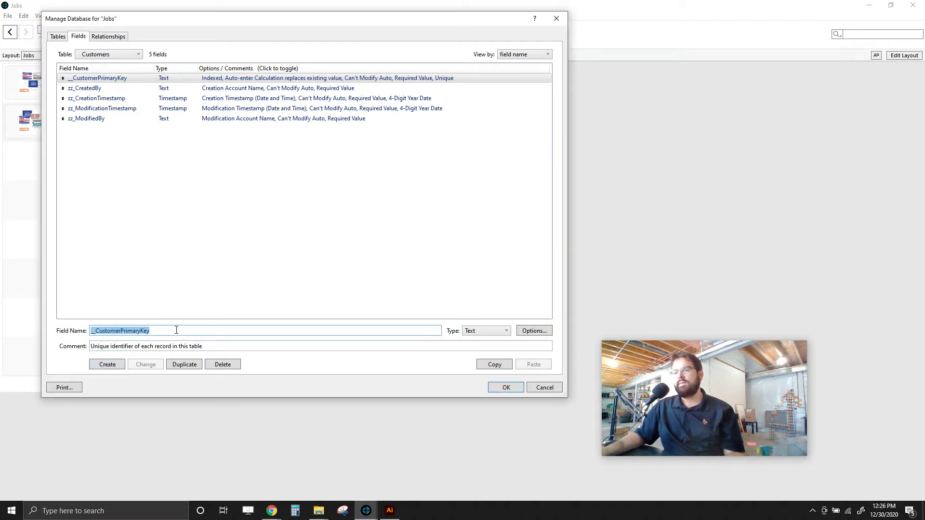
{"action": "key", "text": "BackSpace"}
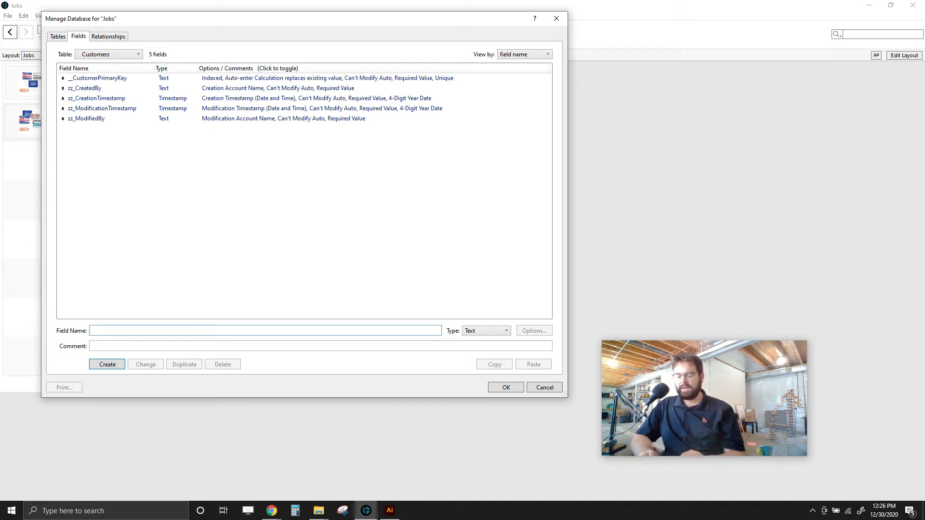
{"action": "type", "text": "mpany Name"}
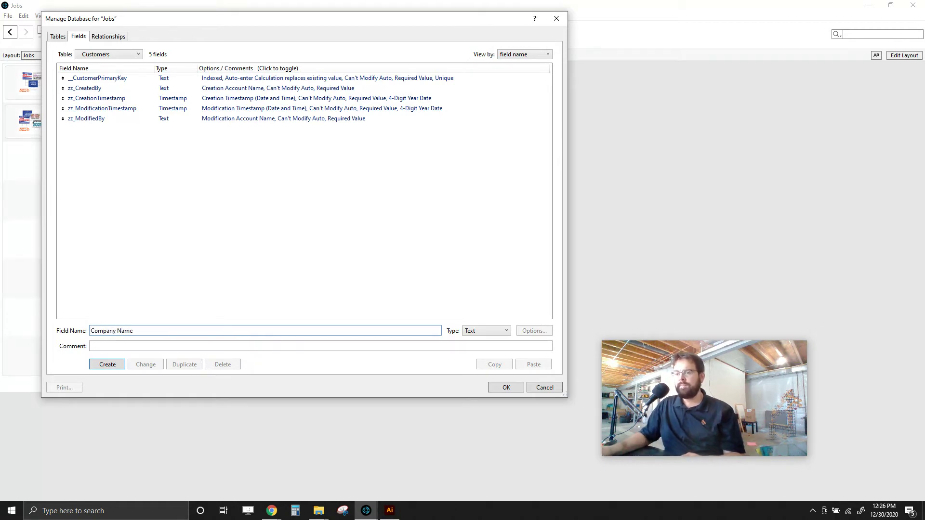
{"action": "left_click", "coordinate": [118, 331]}
{"action": "key", "text": "BackSpace"}
{"action": "left_click", "coordinate": [107, 365]}
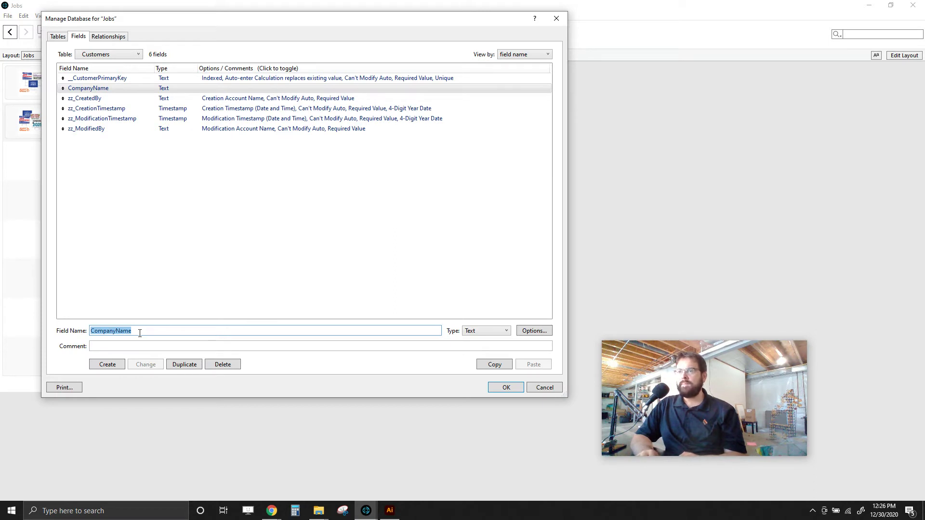
- Add PhoneNumber, EmailAddress, ContactFirstName and ContactLastName text fields
{"action": "type", "text": "PhoneNumber"}
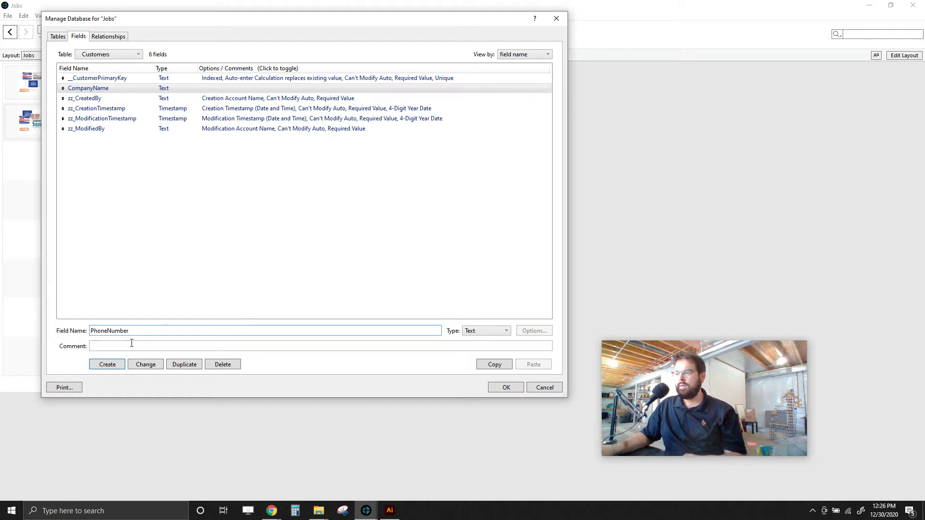
{"action": "left_click", "coordinate": [118, 365]}
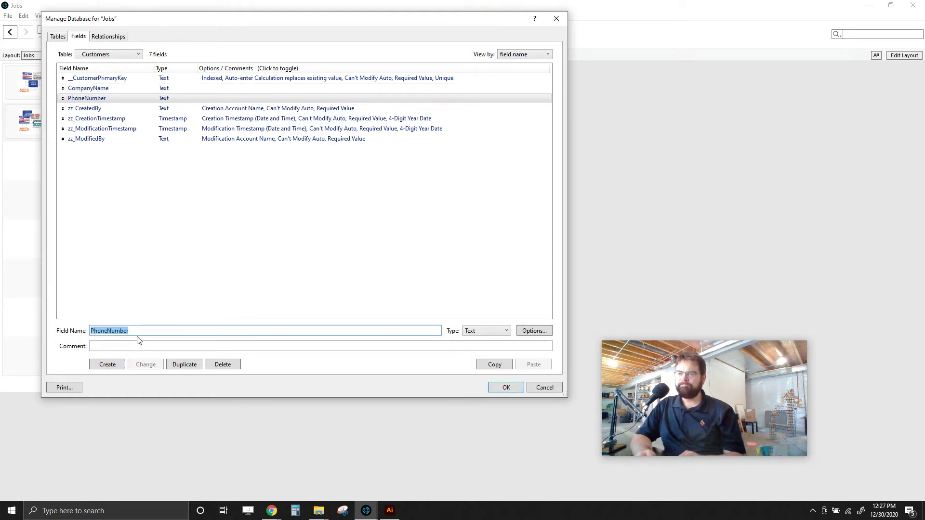
{"action": "type", "text": "EmailAddress"}
{"action": "key", "text": "Return"}
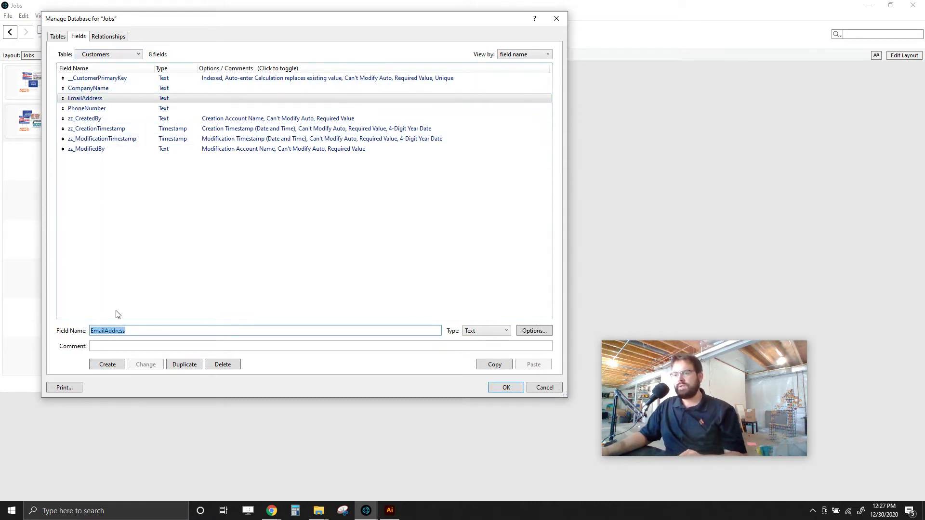
{"action": "type", "text": "Contact"}
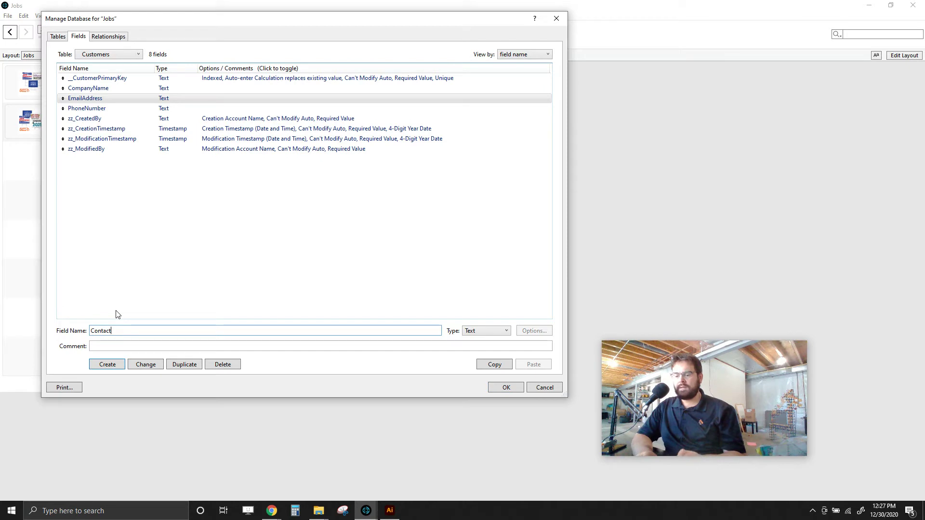
{"action": "type", "text": "FirstName"}
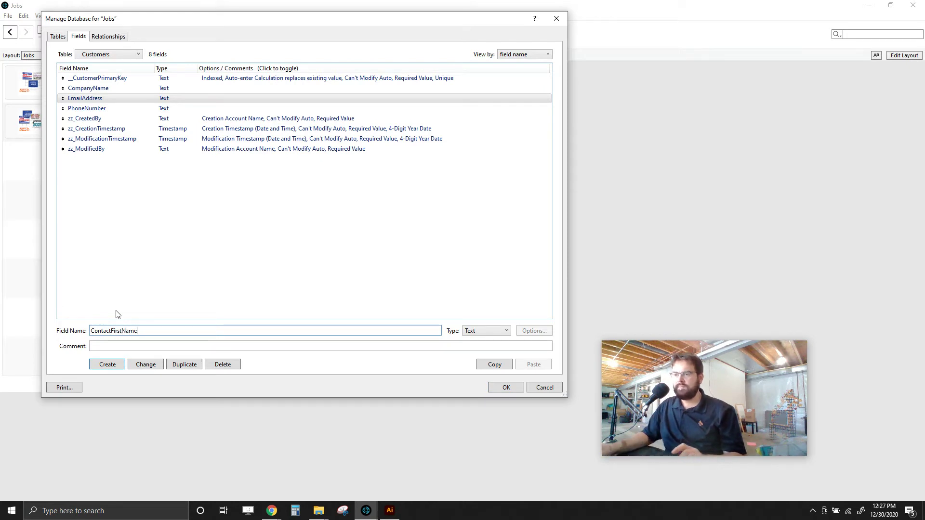
{"action": "left_click", "coordinate": [115, 368]}
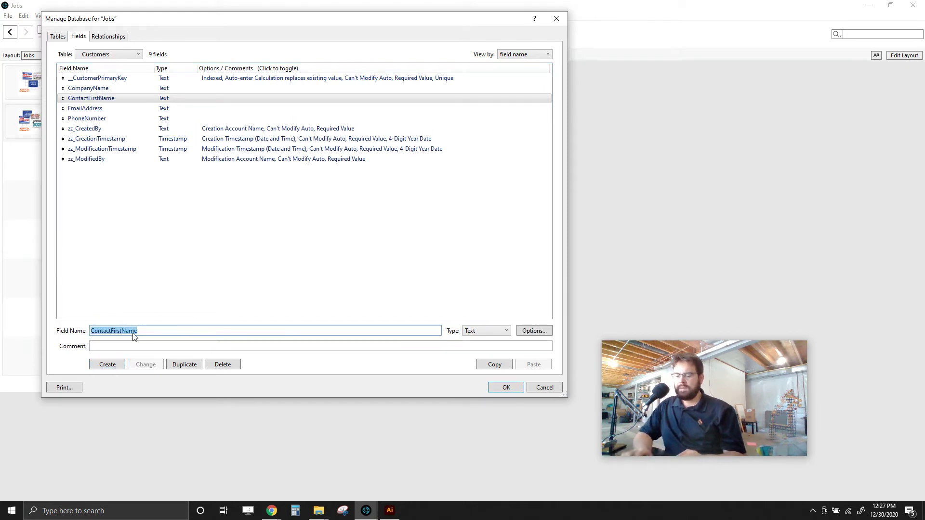
{"action": "type", "text": "COnt"}
{"action": "key", "text": "BackSpace"}
{"action": "key", "text": "BackSpace"}
{"action": "key", "text": "BackSpace"}
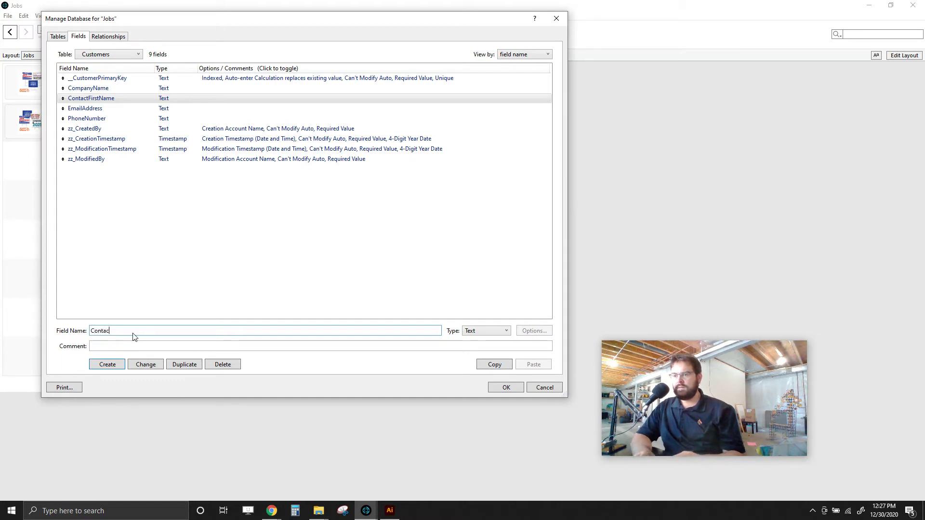
{"action": "type", "text": "actLastName"}
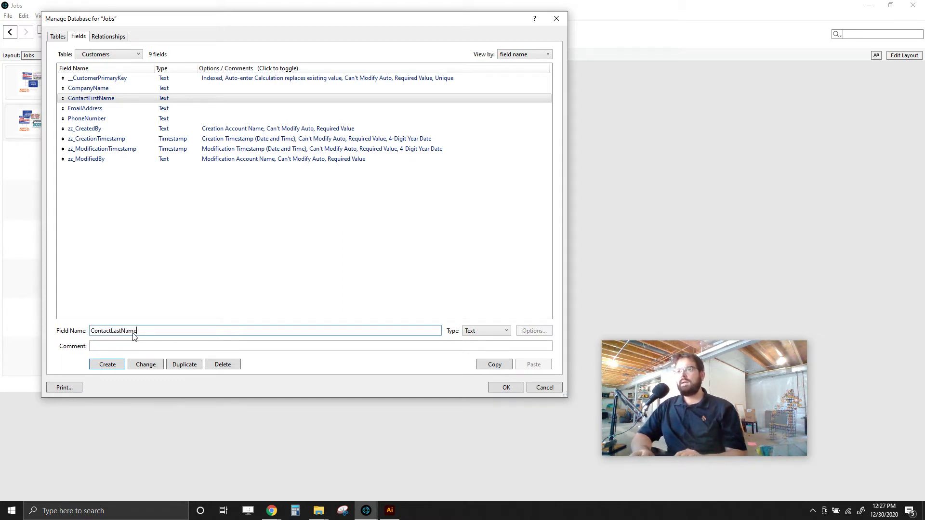
{"action": "key", "text": "Return"}
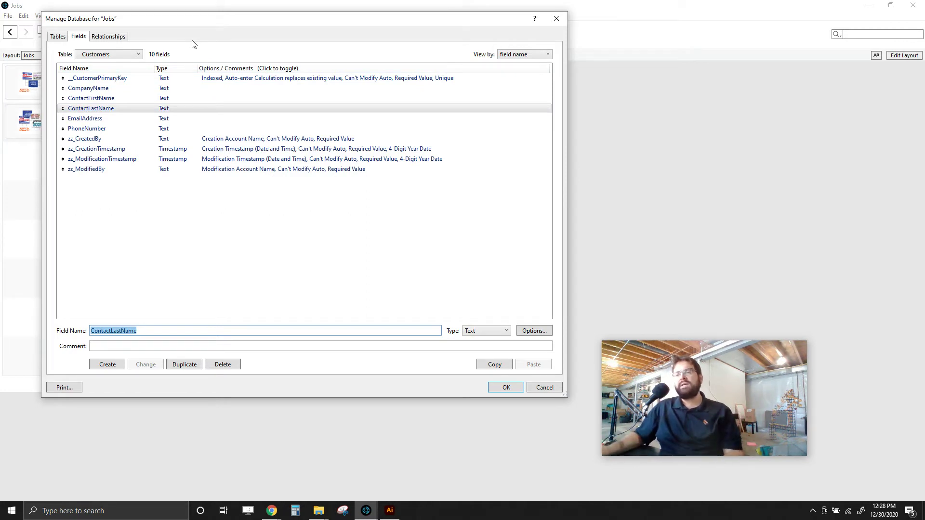
{"action": "left_click_drag", "start_coordinate": [228, 22], "coordinate": [244, 28]}
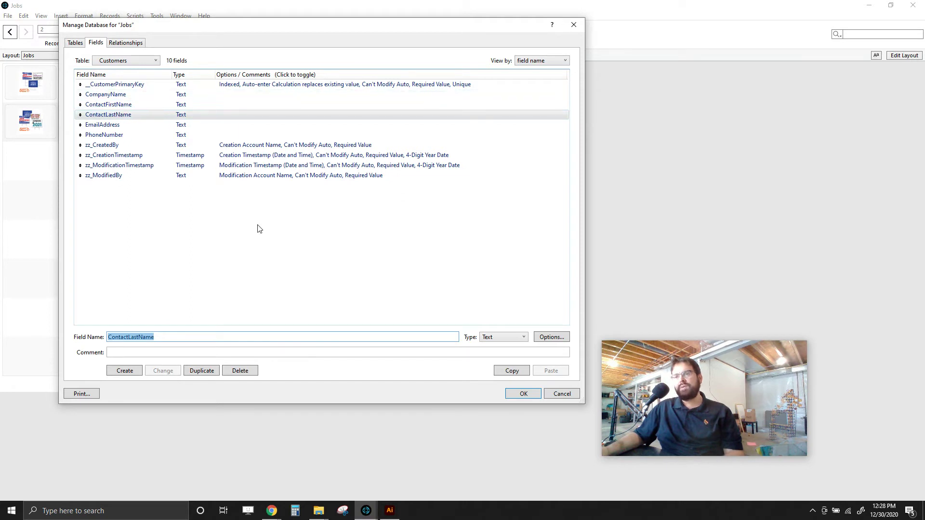
{"action": "left_click", "coordinate": [136, 105]}
{"action": "left_click", "coordinate": [139, 116]}
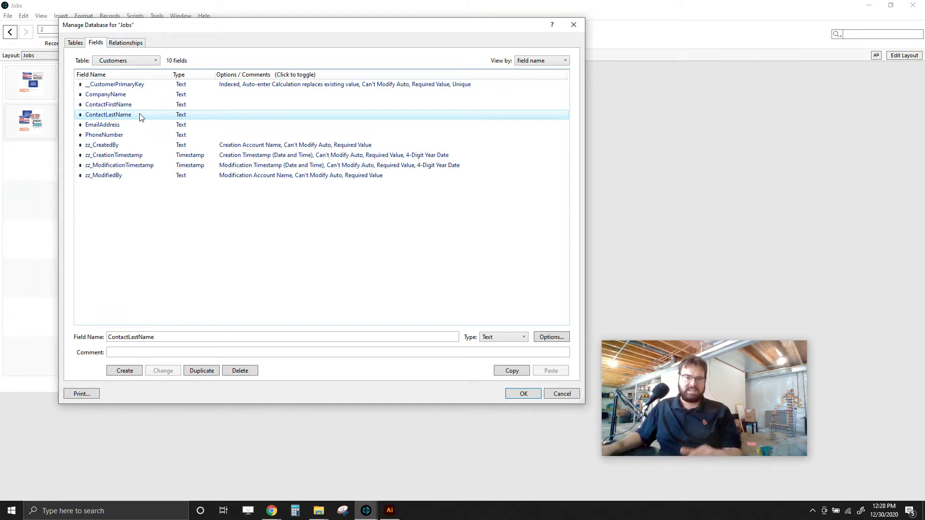
{"action": "left_click_drag", "start_coordinate": [230, 32], "coordinate": [259, 35]}
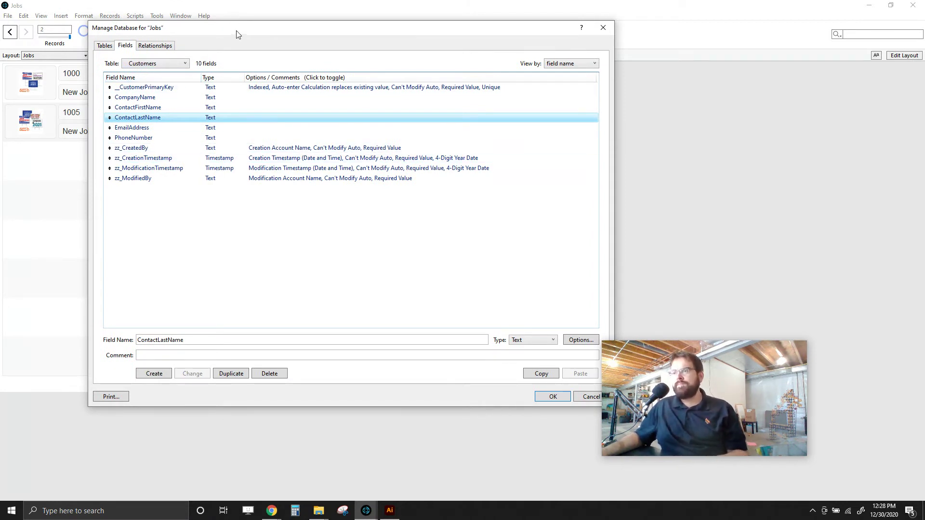
{"action": "left_click_drag", "start_coordinate": [237, 32], "coordinate": [229, 27]}
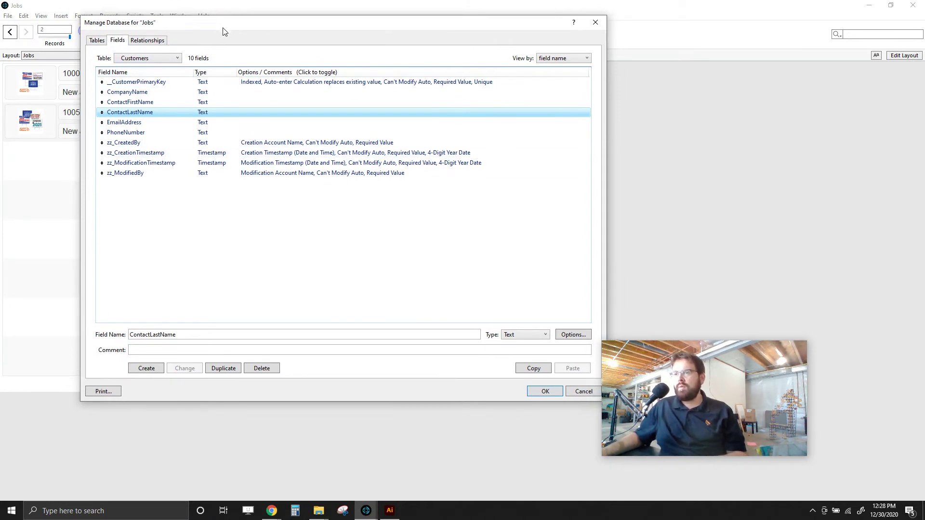
{"action": "left_click", "coordinate": [145, 41]}
- Place Customers left of Jobs and link Jobs::Customer to Customers::CompanyName
{"action": "left_click_drag", "start_coordinate": [149, 96], "coordinate": [217, 101]}
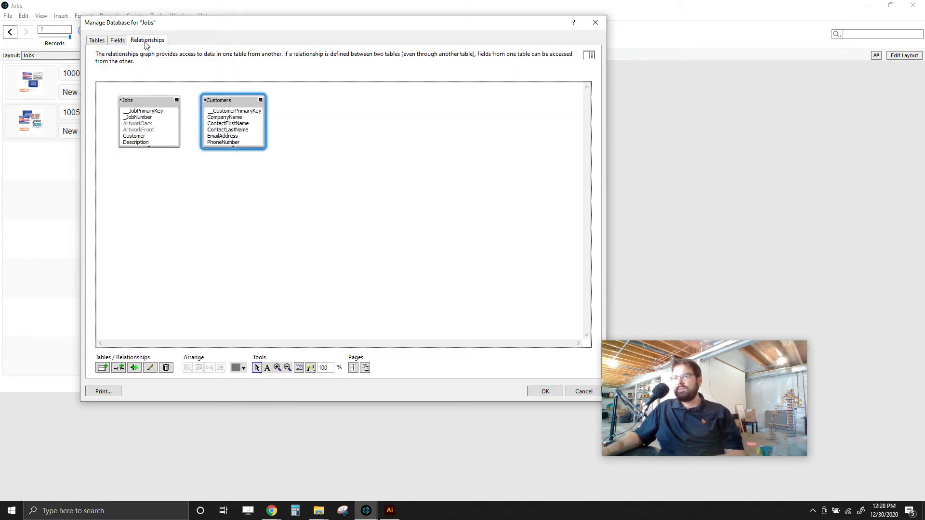
{"action": "left_click_drag", "start_coordinate": [148, 102], "coordinate": [334, 101]}
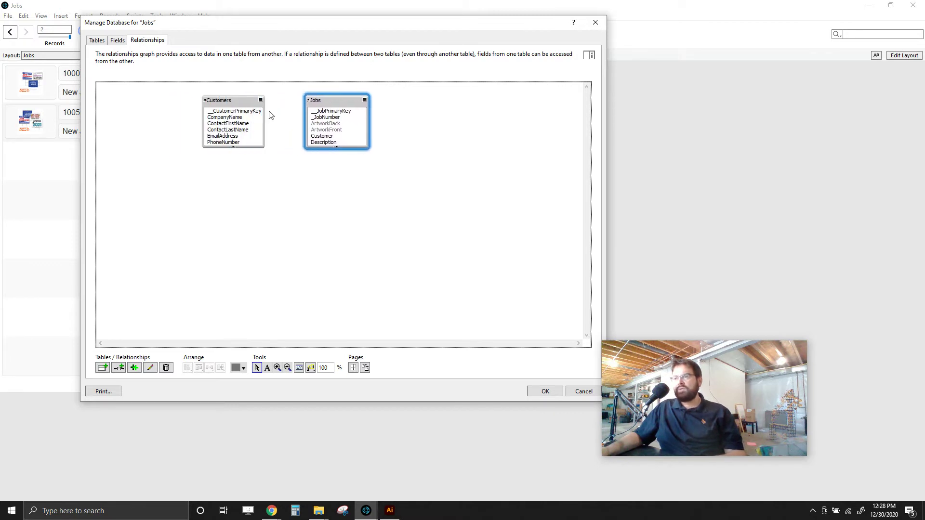
{"action": "left_click_drag", "start_coordinate": [236, 101], "coordinate": [221, 102]}
{"action": "left_click_drag", "start_coordinate": [328, 99], "coordinate": [333, 99]}
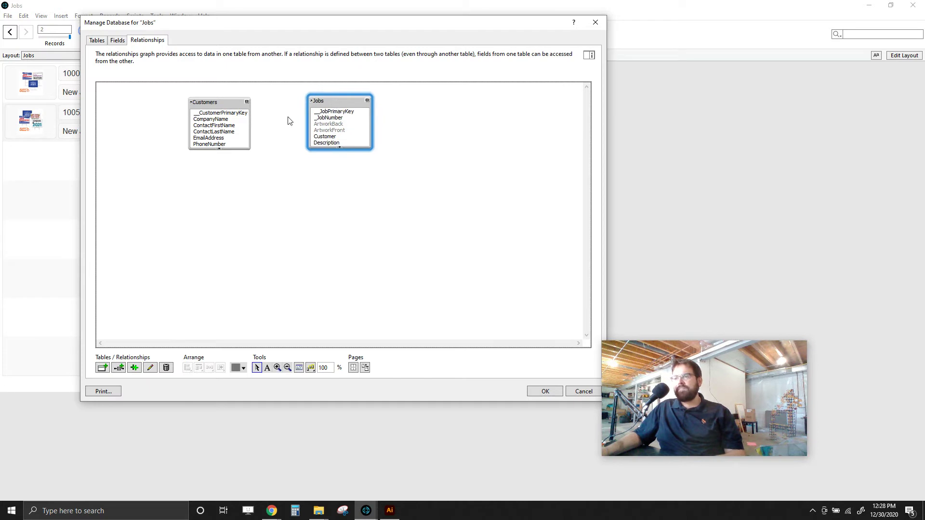
{"action": "left_click", "coordinate": [333, 137]}
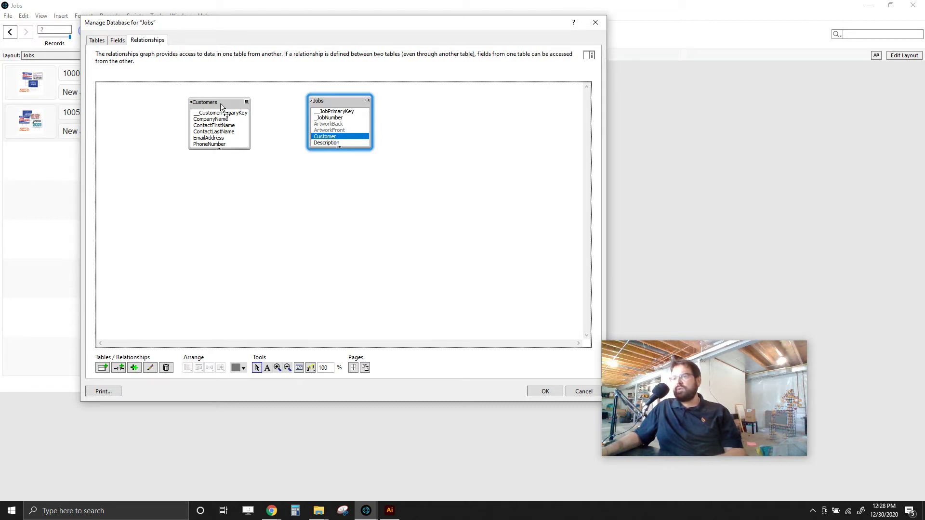
{"action": "left_click_drag", "start_coordinate": [221, 108], "coordinate": [215, 106]}
{"action": "left_click_drag", "start_coordinate": [336, 143], "coordinate": [222, 119]}
{"action": "left_click", "coordinate": [399, 241]}
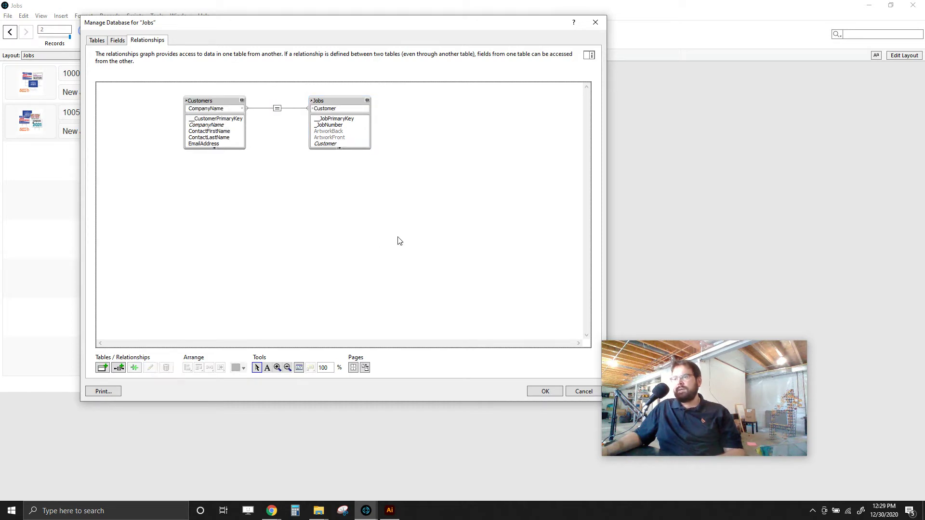
- Inspect the existing relationship and Jobs table occurrence settings without making changes
{"action": "left_click", "coordinate": [540, 392]}
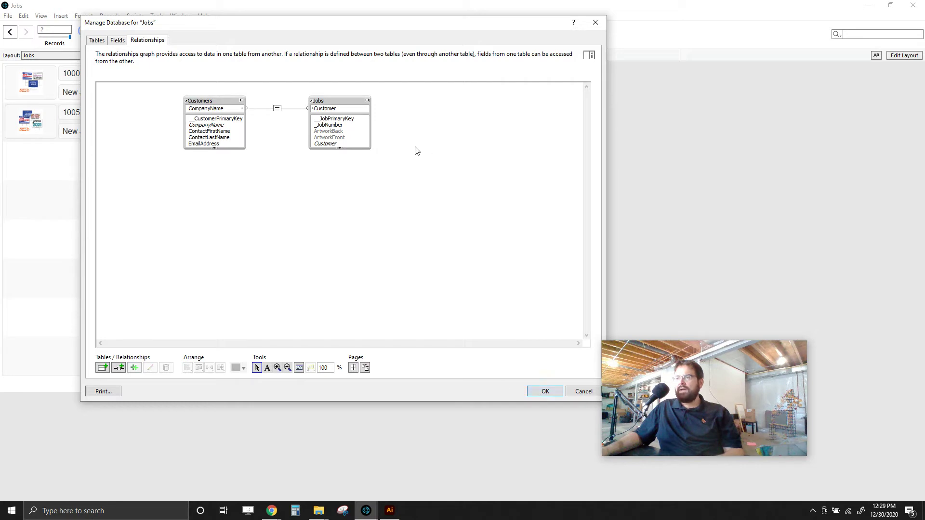
{"action": "double_click", "coordinate": [277, 109]}
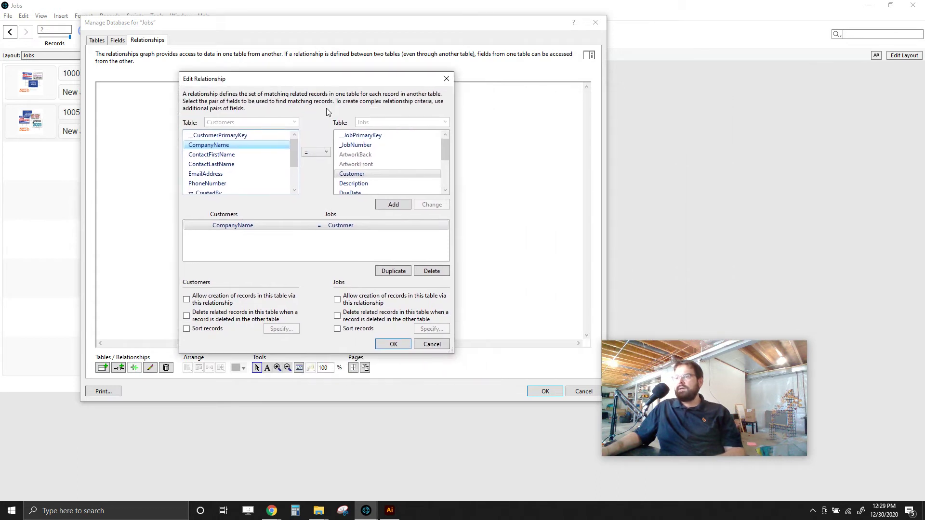
{"action": "scroll", "coordinate": [295, 146], "scroll_direction": "down", "scroll_amount": 2}
{"action": "scroll", "coordinate": [291, 142], "scroll_direction": "up", "scroll_amount": 2}
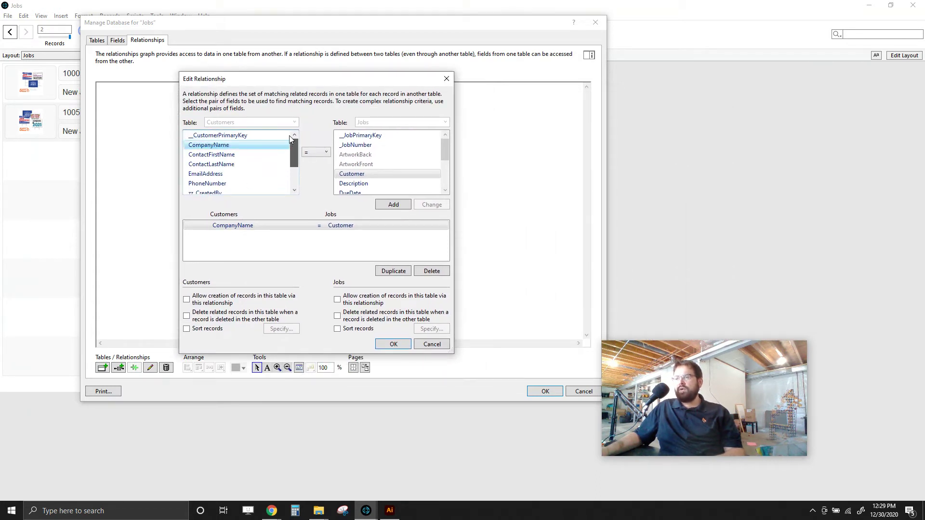
{"action": "left_click", "coordinate": [447, 78]}
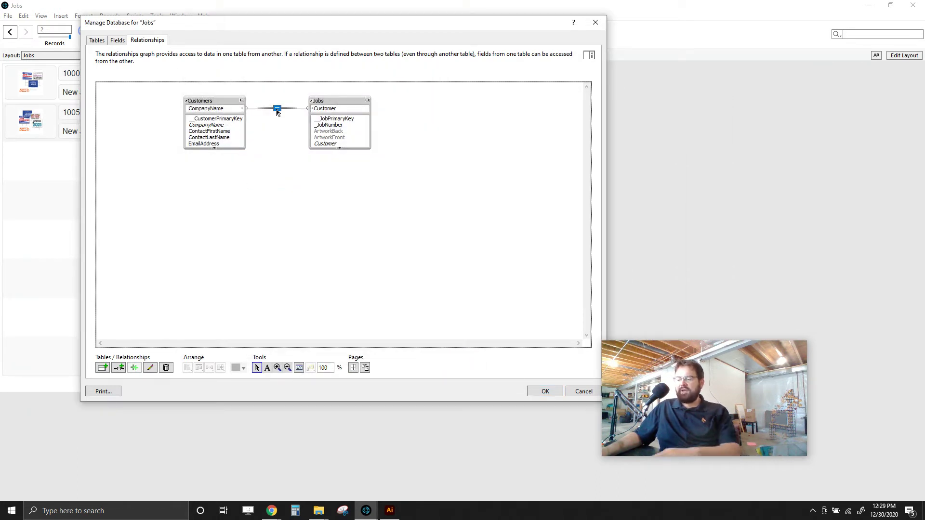
{"action": "left_click", "coordinate": [340, 149]}
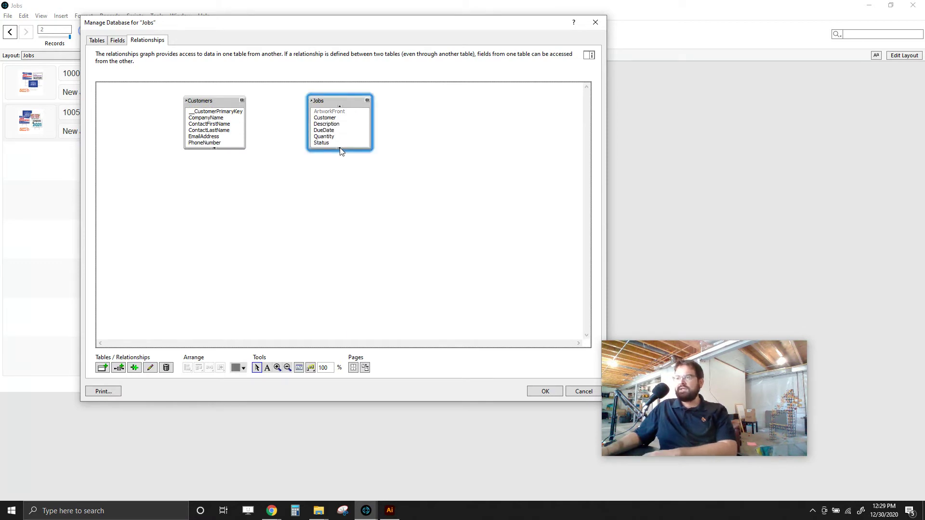
{"action": "left_click", "coordinate": [340, 105]}
{"action": "double_click", "coordinate": [340, 105]}
{"action": "left_click", "coordinate": [702, 228]}
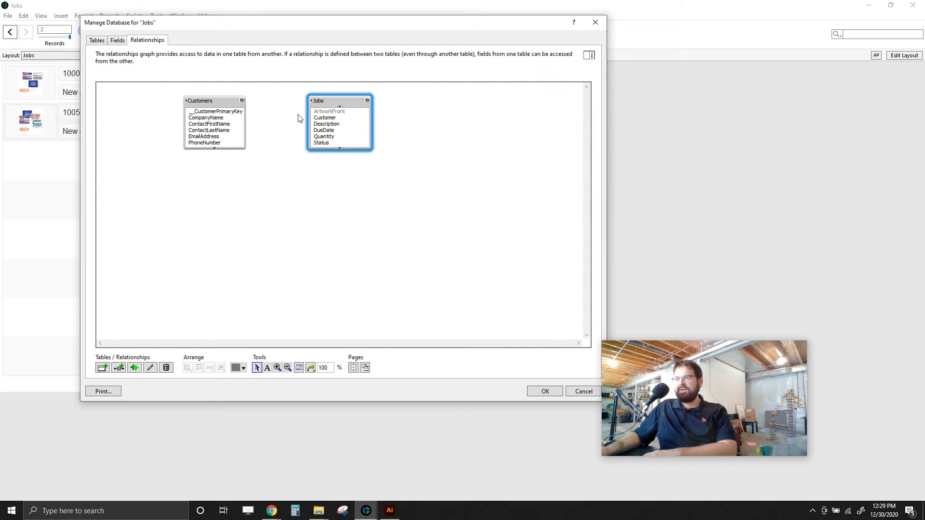
{"action": "left_click_drag", "start_coordinate": [348, 106], "coordinate": [358, 104]}
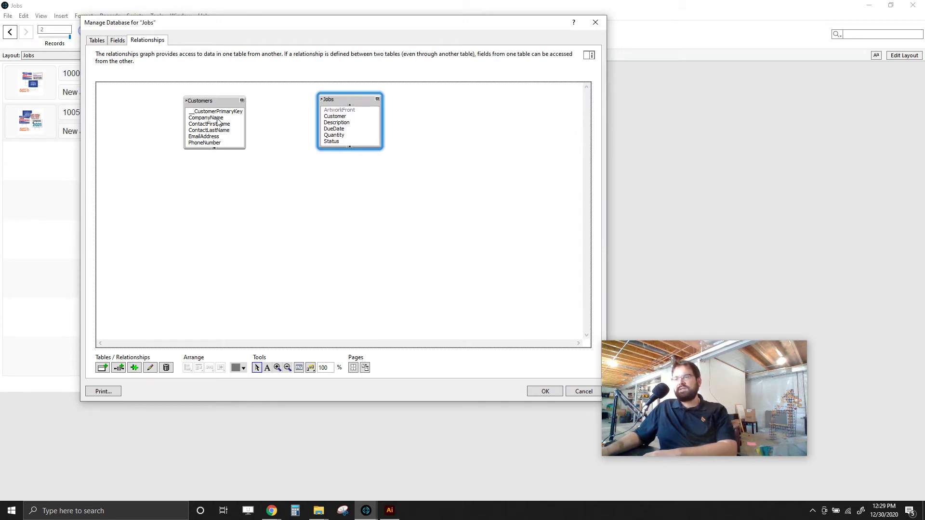
- Set the relationship to match Customers::CompanyName with Jobs::Customer and save the database
{"action": "left_click_drag", "start_coordinate": [219, 113], "coordinate": [342, 118]}
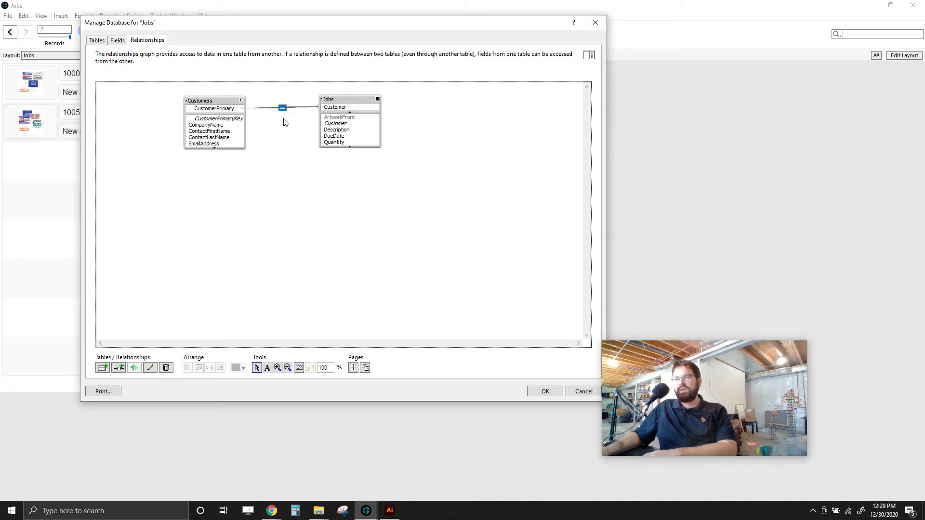
{"action": "double_click", "coordinate": [283, 109]}
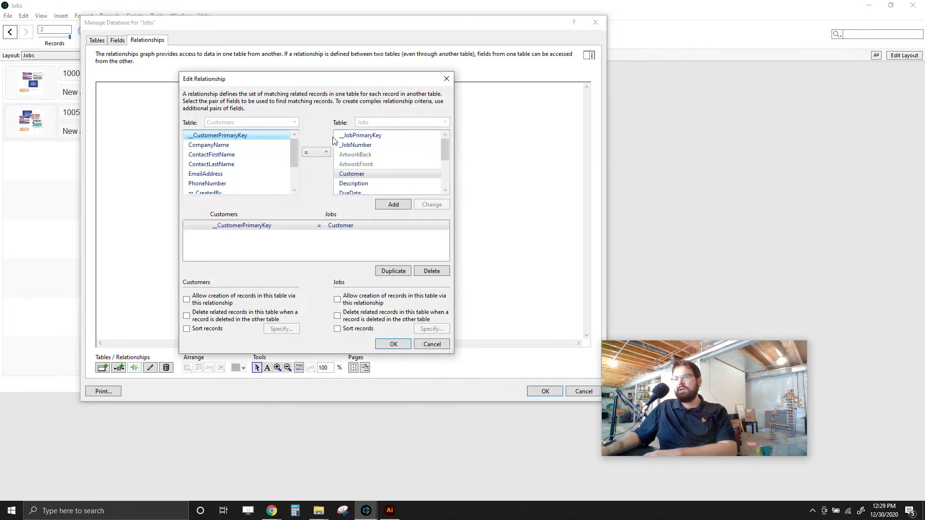
{"action": "left_click", "coordinate": [210, 145]}
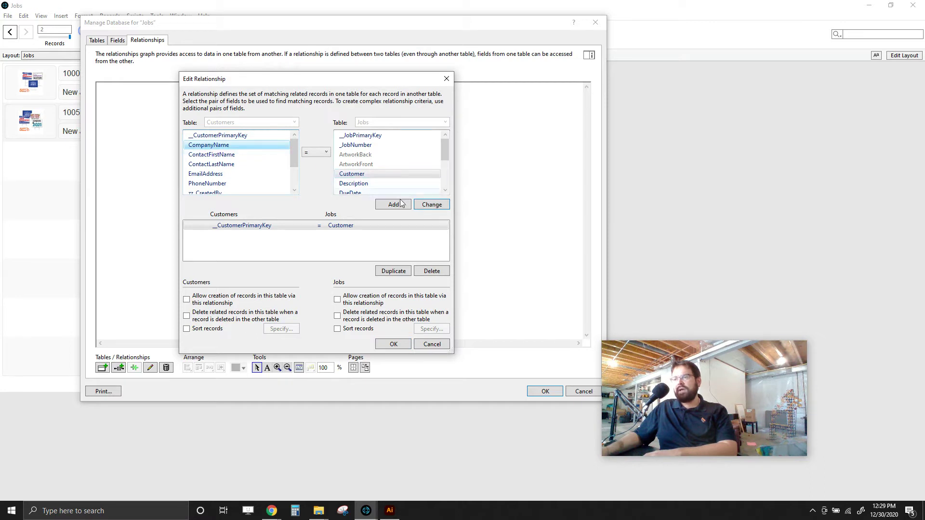
{"action": "left_click", "coordinate": [432, 205]}
{"action": "left_click", "coordinate": [223, 227]}
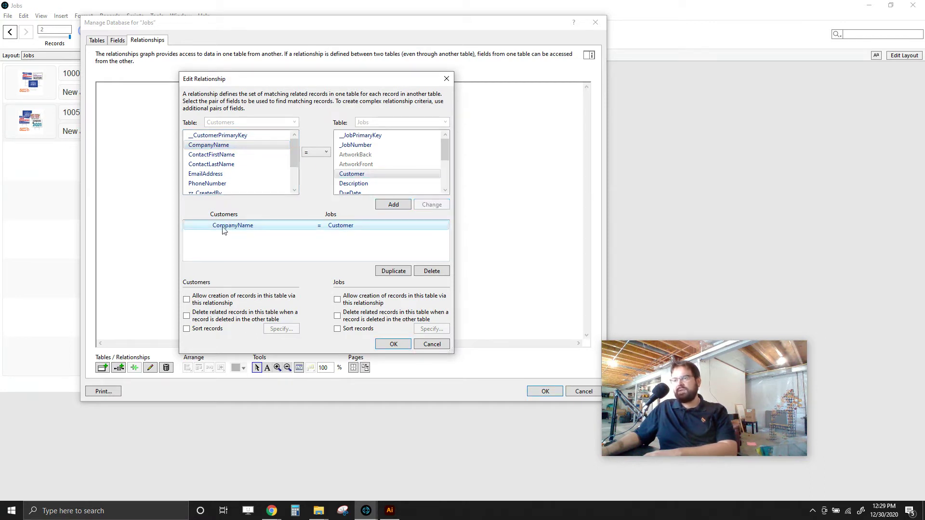
{"action": "left_click", "coordinate": [380, 174]}
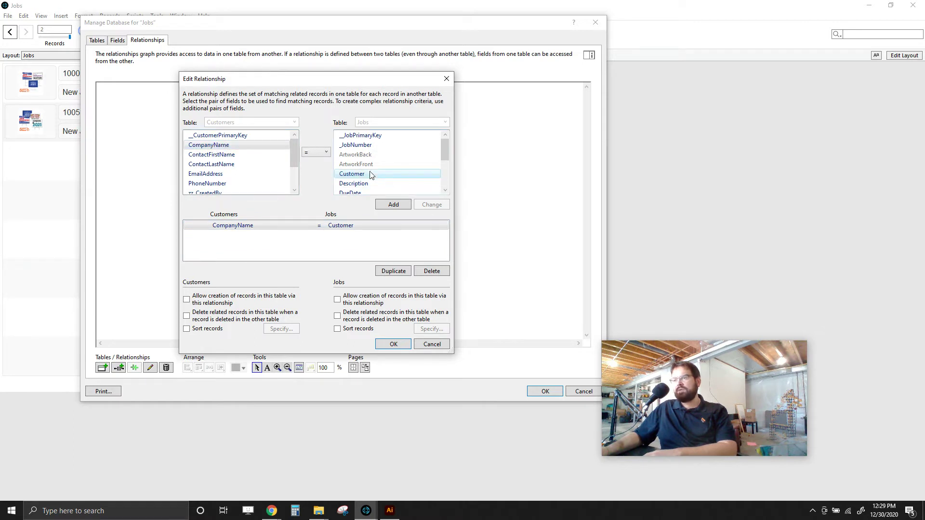
{"action": "left_click", "coordinate": [394, 344]}
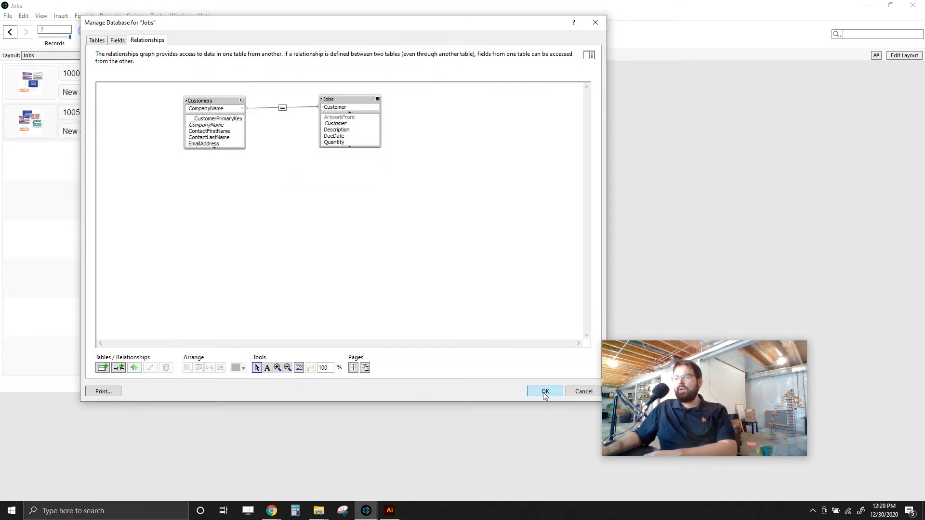
{"action": "left_click", "coordinate": [544, 391]}
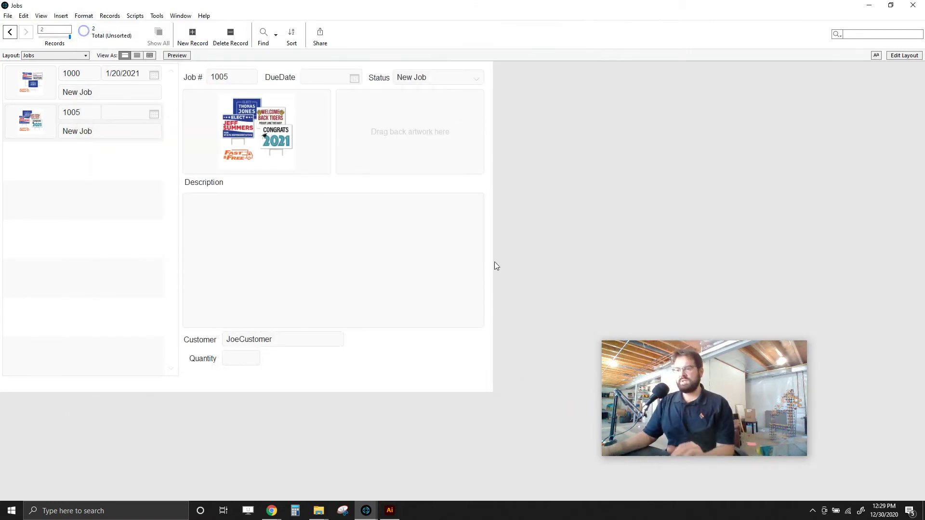
- Edit the Customers layout and delete its Top Navigation part in Part Setup
{"action": "left_click", "coordinate": [60, 58]}
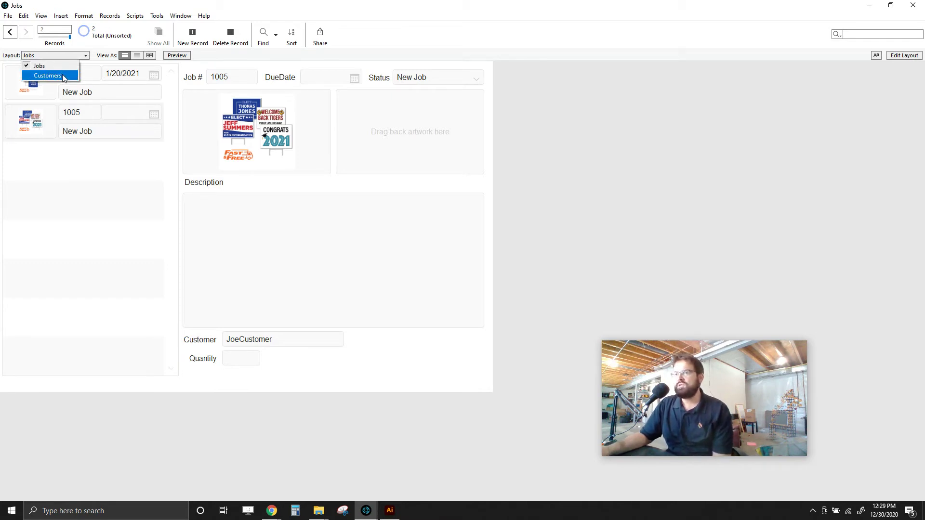
{"action": "left_click", "coordinate": [63, 76]}
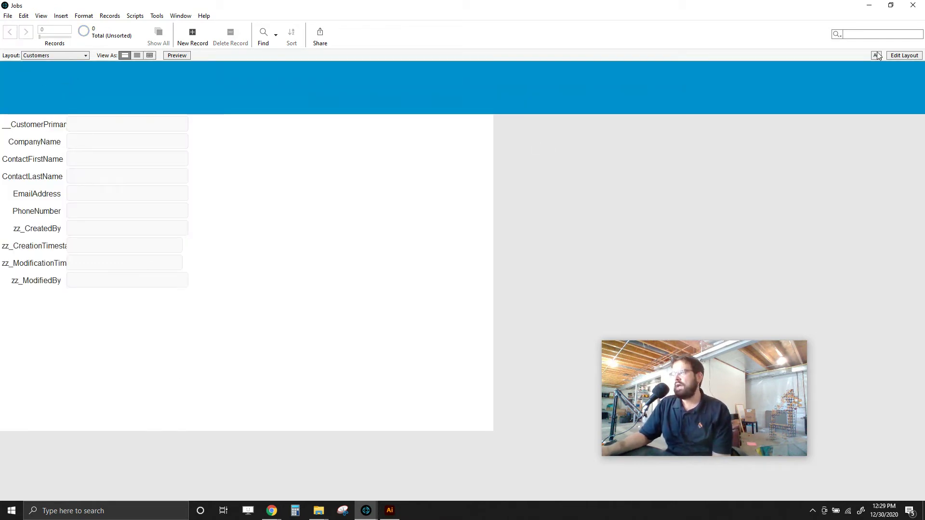
{"action": "left_click", "coordinate": [901, 55]}
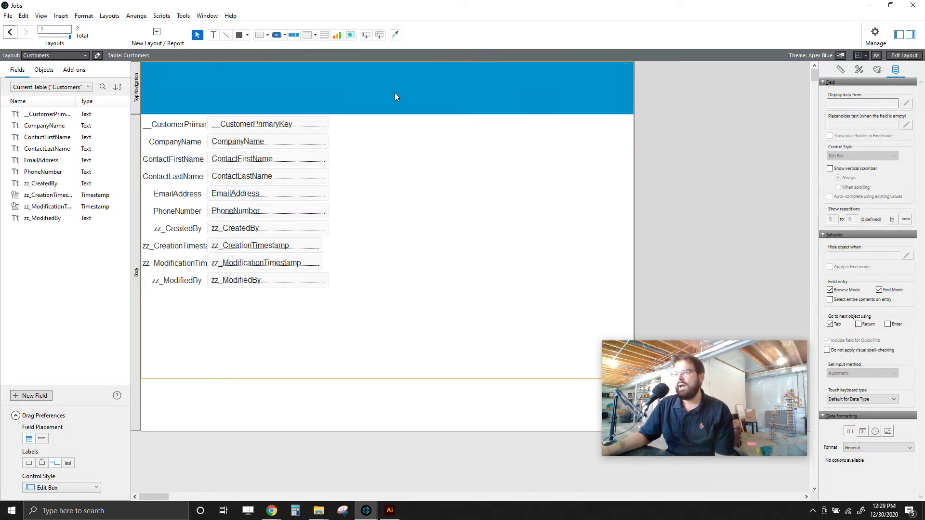
{"action": "right_click", "coordinate": [186, 93]}
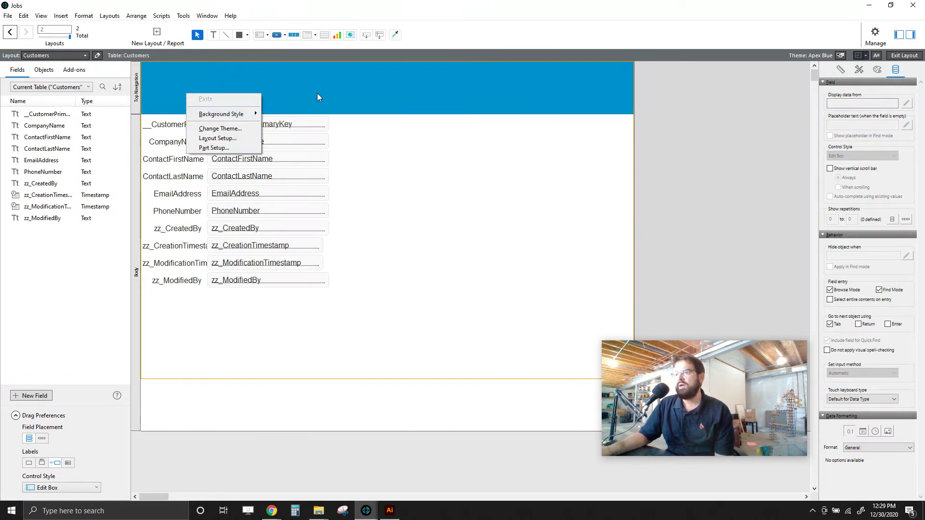
{"action": "left_click", "coordinate": [246, 148]}
{"action": "left_click", "coordinate": [380, 229]}
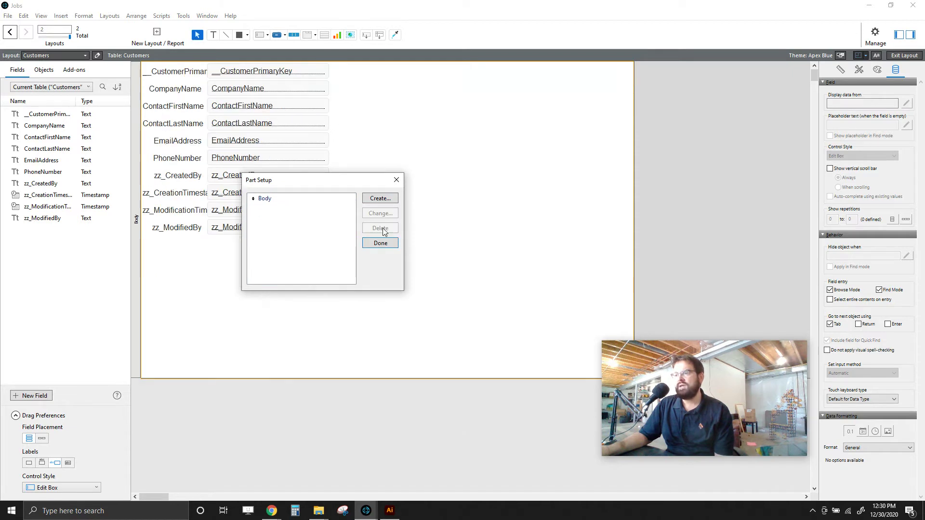
{"action": "left_click", "coordinate": [380, 243]}
- Shift all layout objects, then delete the CustomerPrimaryKey and four zz_ label-field pairs
{"action": "left_click_drag", "start_coordinate": [378, 258], "coordinate": [136, 63]}
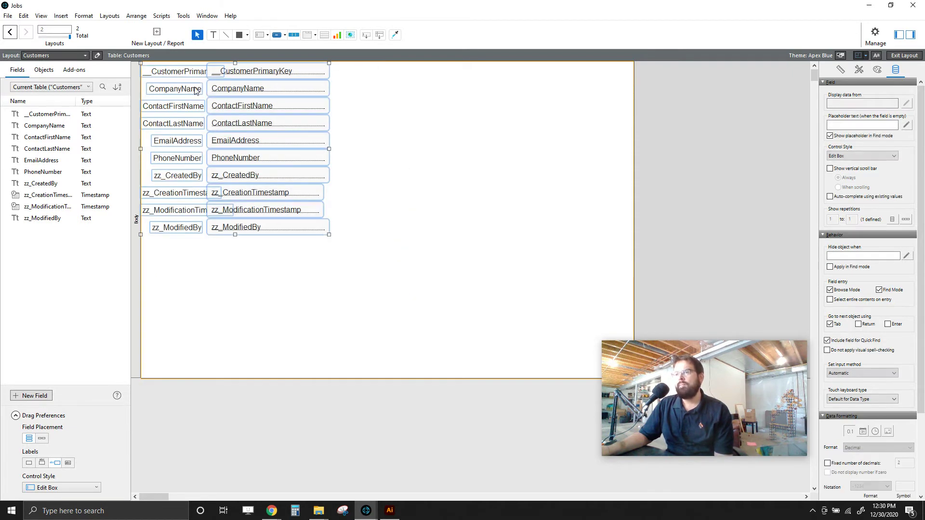
{"action": "left_click_drag", "start_coordinate": [343, 225], "coordinate": [364, 233]}
{"action": "left_click", "coordinate": [377, 99]}
{"action": "left_click_drag", "start_coordinate": [372, 84], "coordinate": [163, 95]}
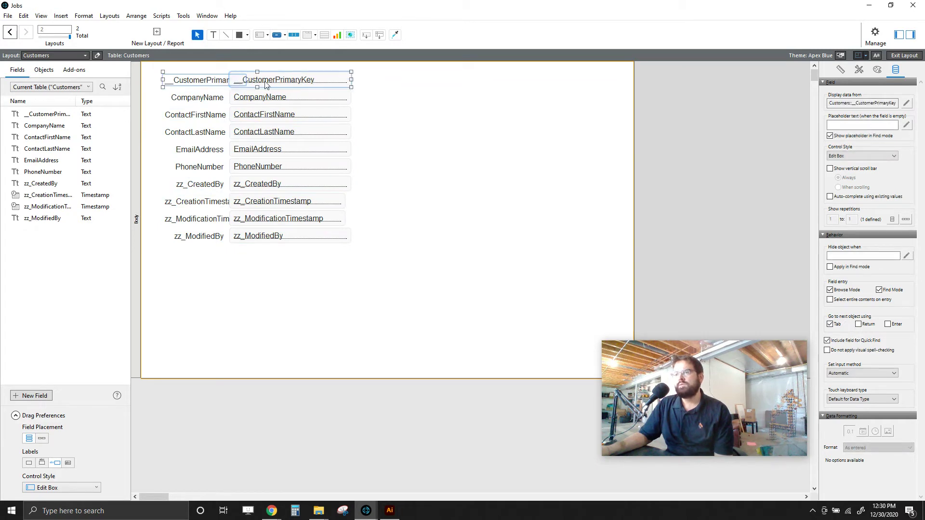
{"action": "key", "text": "Delete"}
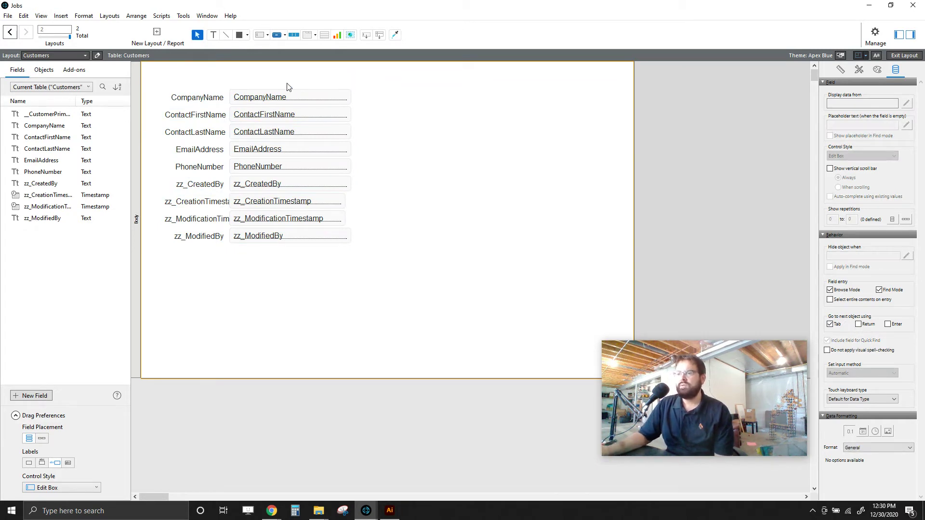
{"action": "left_click_drag", "start_coordinate": [359, 279], "coordinate": [178, 188]}
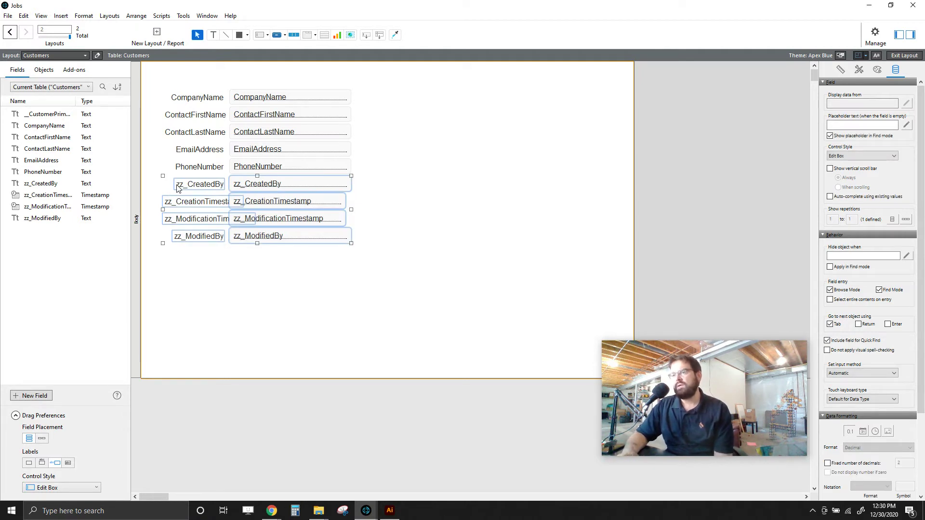
{"action": "key", "text": "Delete"}
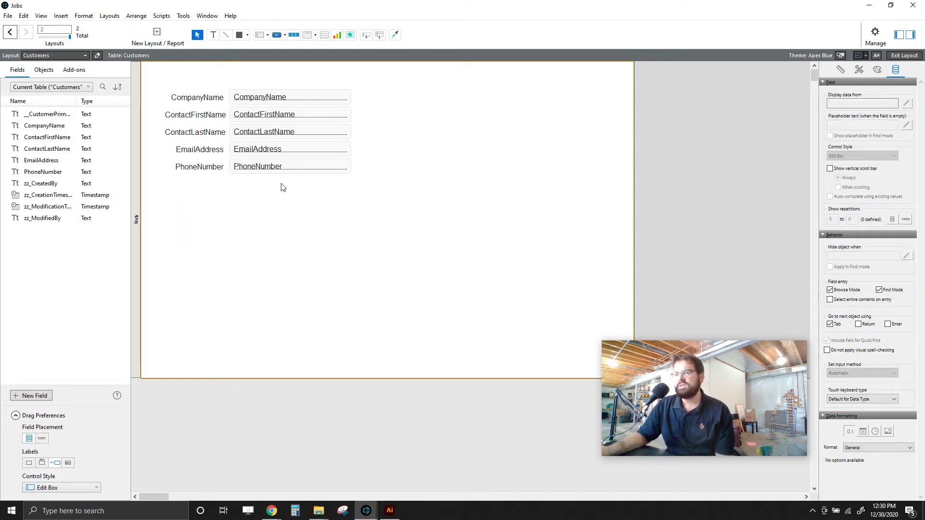
{"action": "left_click_drag", "start_coordinate": [305, 188], "coordinate": [183, 89]}
- Edit the Company Name label and trim 'Contact' from the First Name label
{"action": "left_click", "coordinate": [203, 98]}
{"action": "double_click", "coordinate": [205, 99]}
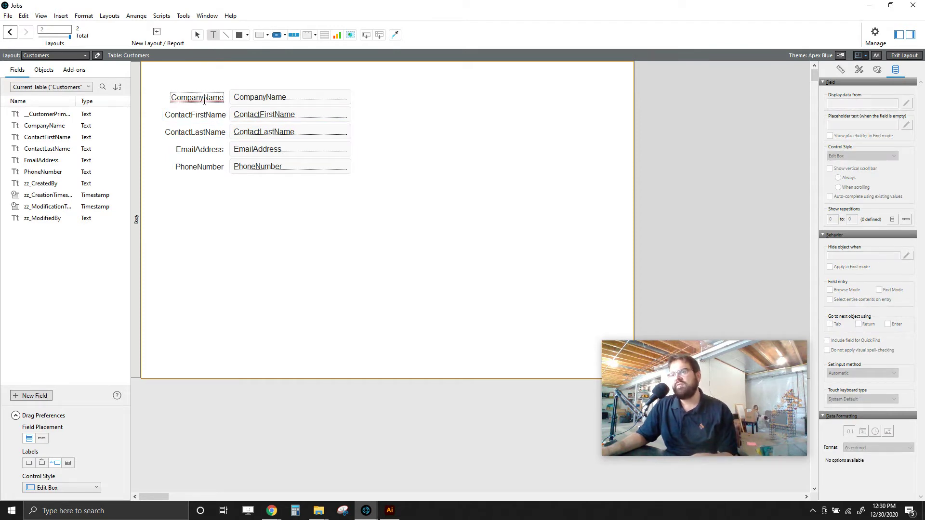
{"action": "left_click", "coordinate": [206, 116]}
{"action": "left_click", "coordinate": [205, 116]}
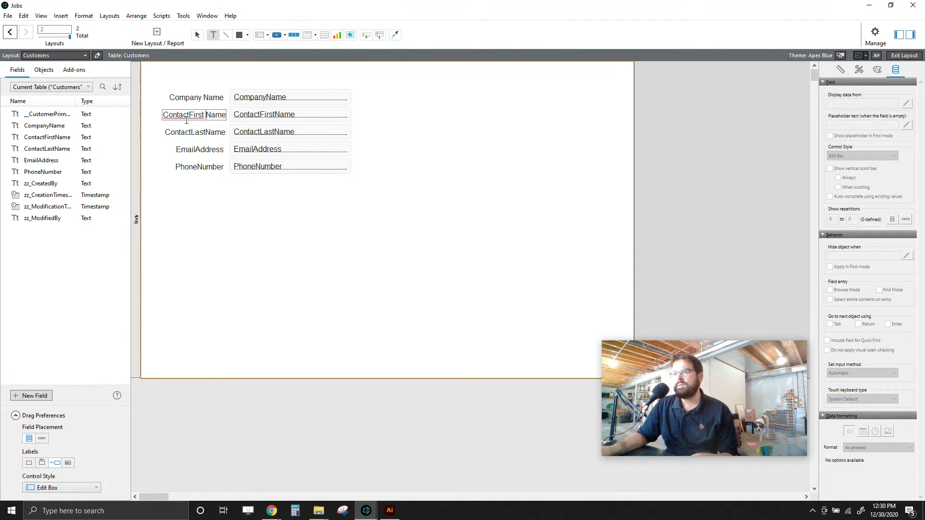
{"action": "left_click", "coordinate": [207, 133]}
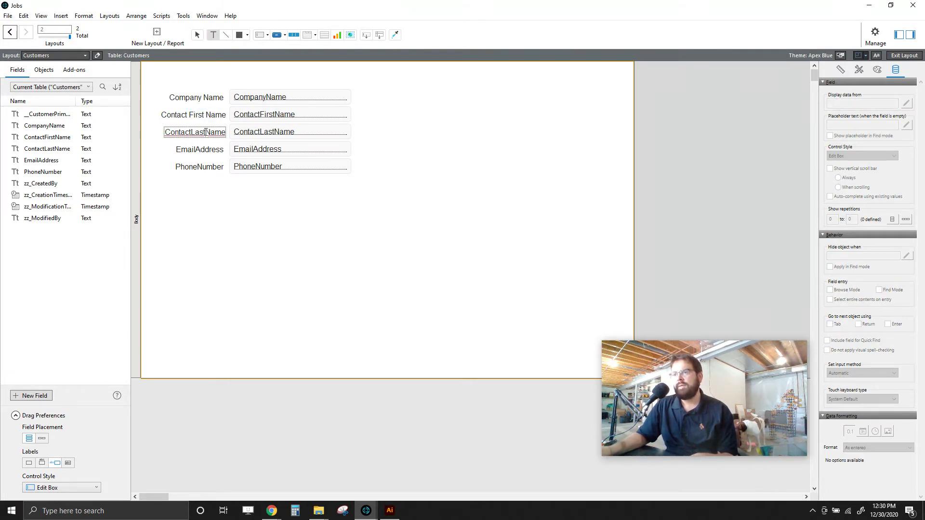
{"action": "left_click", "coordinate": [189, 115]}
{"action": "key", "text": "shift+Home"}
{"action": "key", "text": "BackSpace"}
- Trim 'Contact' from the Last Name label and edit the Email Address and Phone Number labels
{"action": "left_click", "coordinate": [190, 132]}
{"action": "key", "text": "shift+Home"}
{"action": "key", "text": "Escape"}
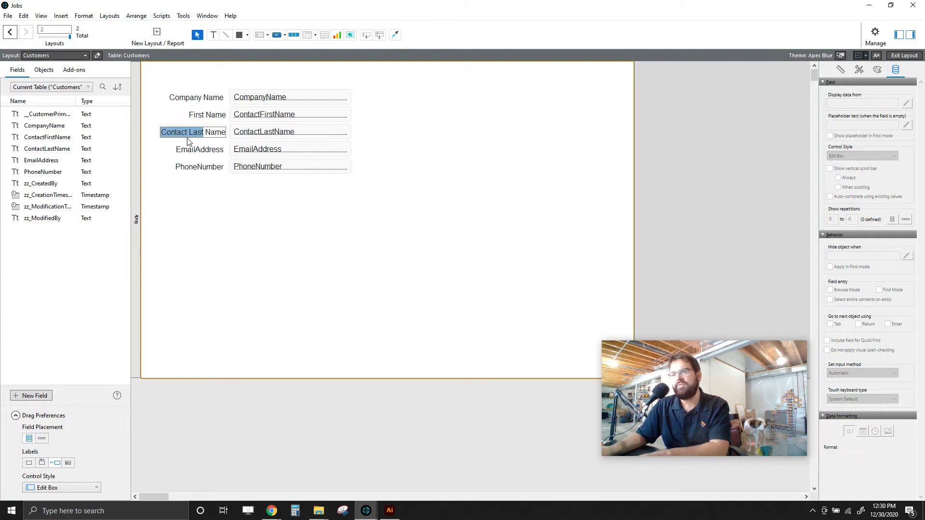
{"action": "left_click", "coordinate": [190, 133]}
{"action": "left_click_drag", "start_coordinate": [190, 132], "coordinate": [147, 134]}
{"action": "key", "text": "BackSpace"}
{"action": "left_click", "coordinate": [195, 150]}
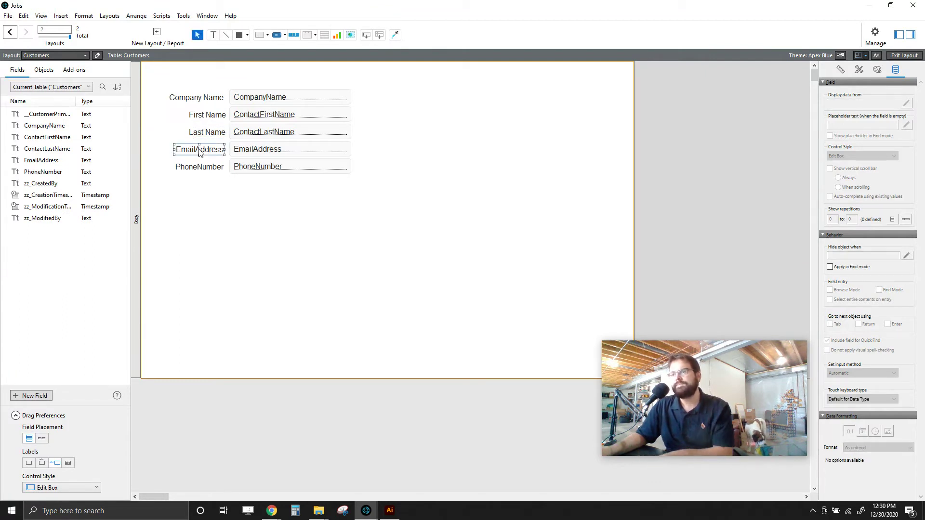
{"action": "left_click", "coordinate": [199, 167]}
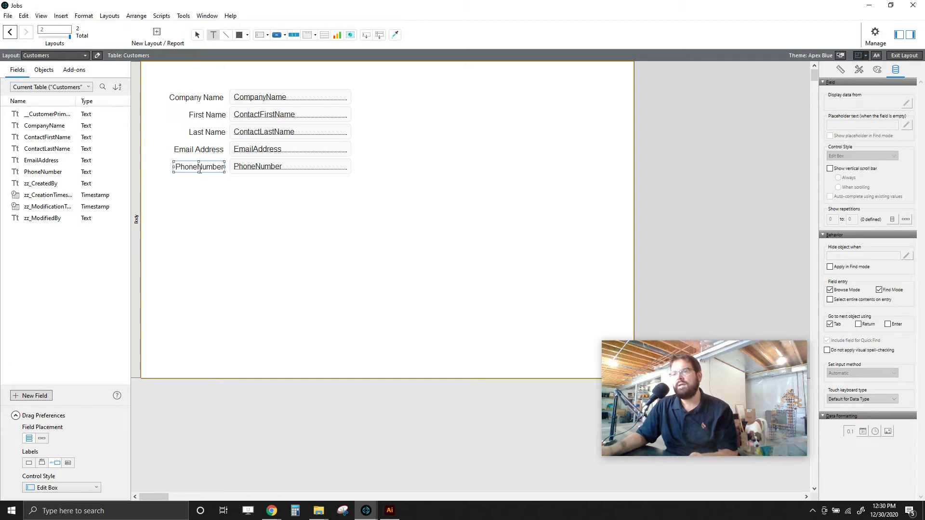
{"action": "key", "text": "Escape"}
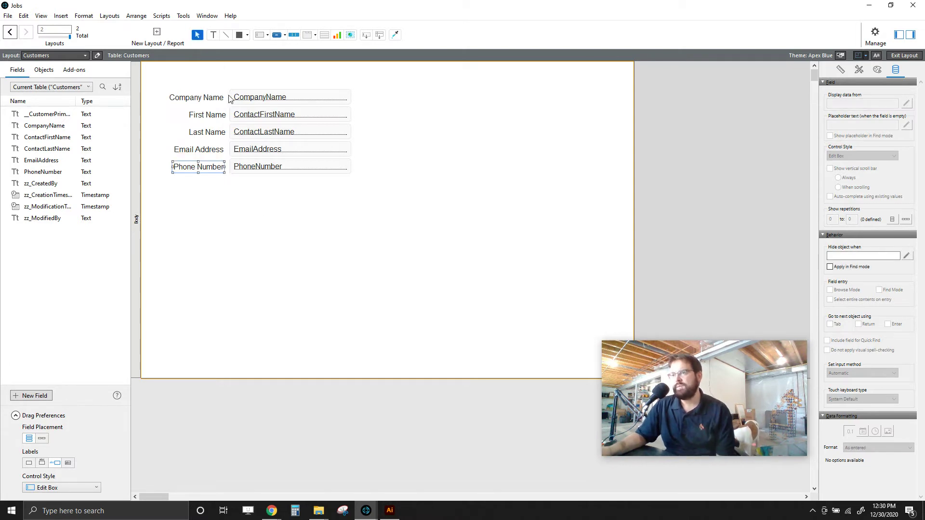
- Reposition the labels and fields, then exit Layout mode and save the layout
{"action": "left_click", "coordinate": [236, 101]}
{"action": "left_click_drag", "start_coordinate": [218, 100], "coordinate": [366, 77]}
{"action": "key", "text": "ctrl+a"}
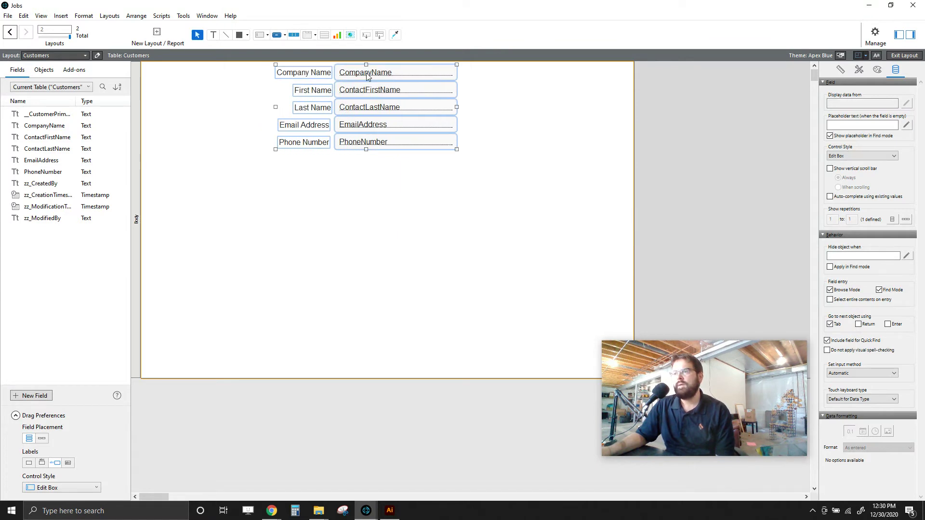
{"action": "left_click", "coordinate": [547, 116]}
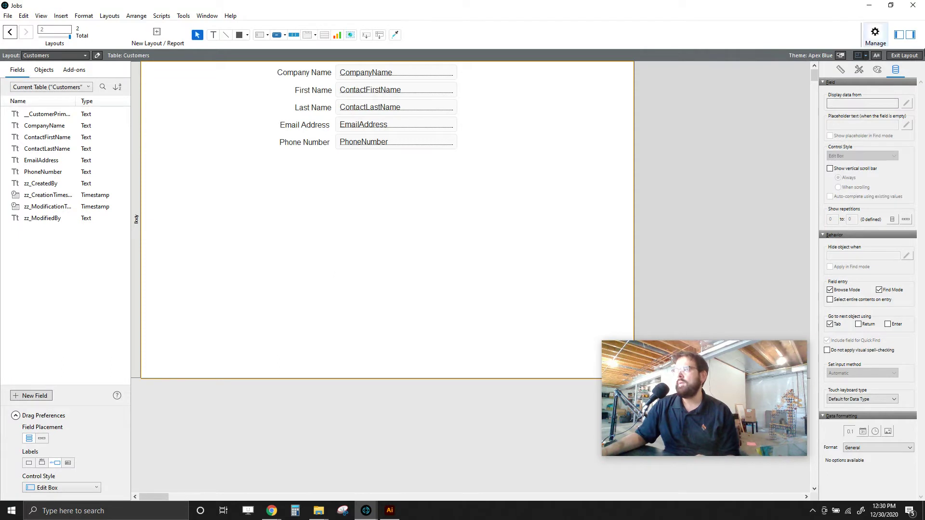
{"action": "left_click", "coordinate": [897, 56]}
{"action": "left_click", "coordinate": [403, 255]}
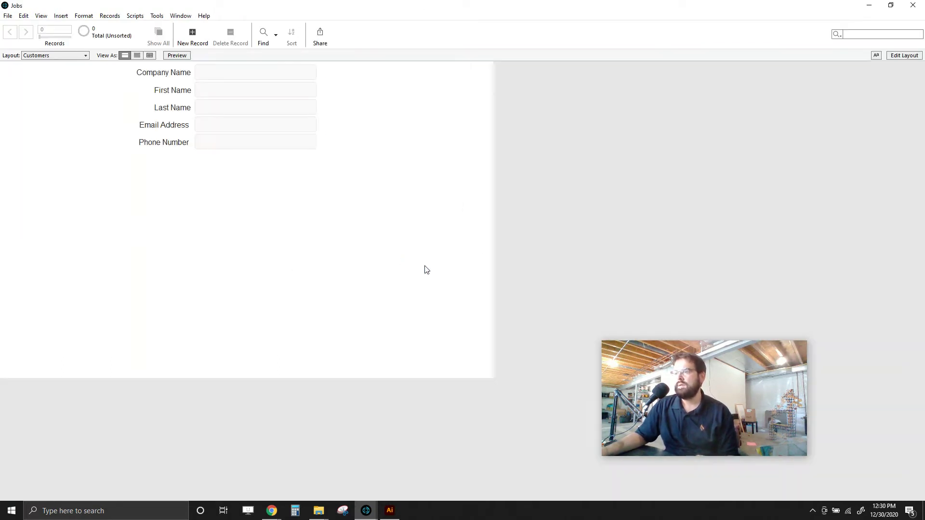
{"action": "left_click", "coordinate": [215, 73]}
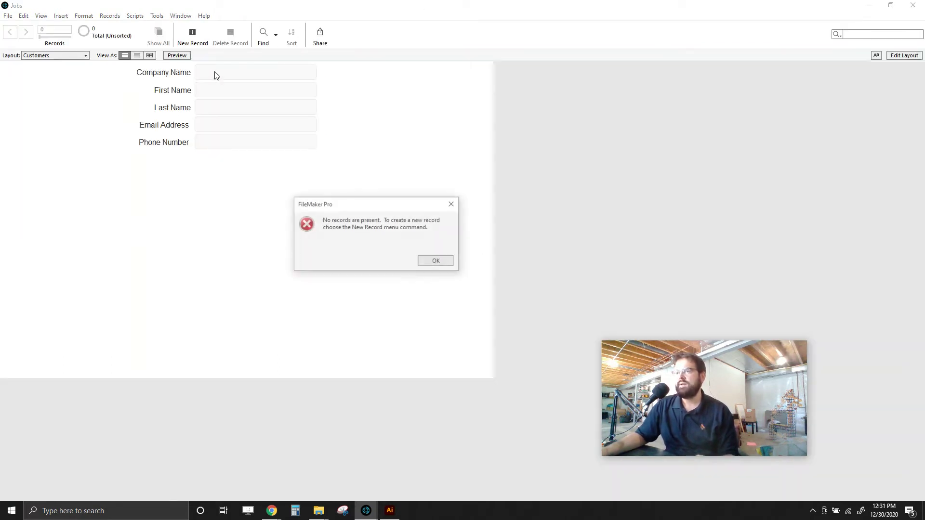
- Add a John's Pancake House customer record with the contact's last name and e-mail address
{"action": "left_click", "coordinate": [436, 262]}
{"action": "left_click", "coordinate": [192, 35]}
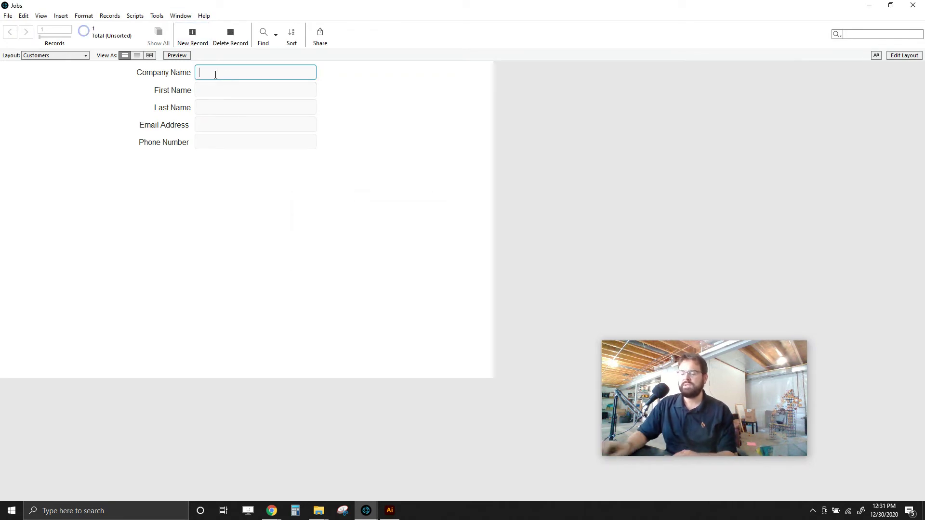
{"action": "type", "text": "John'"}
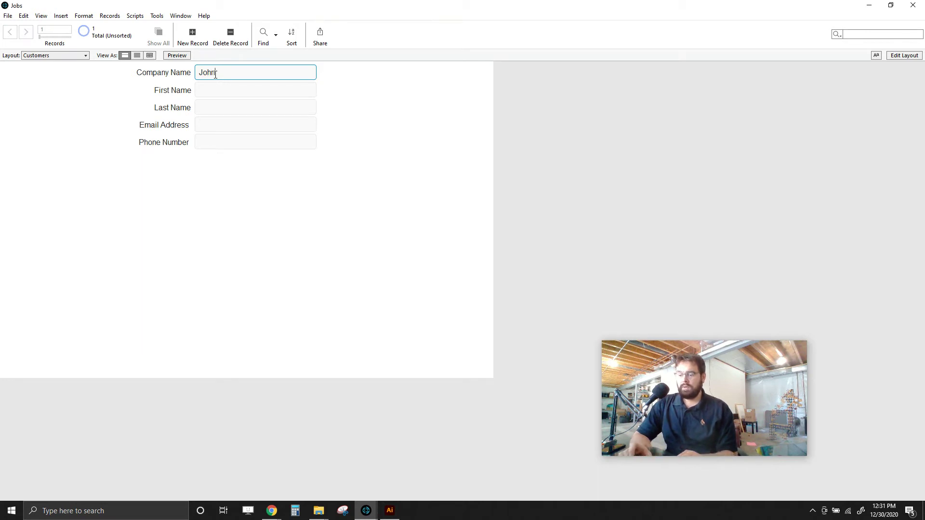
{"action": "type", "text": "s Pan"}
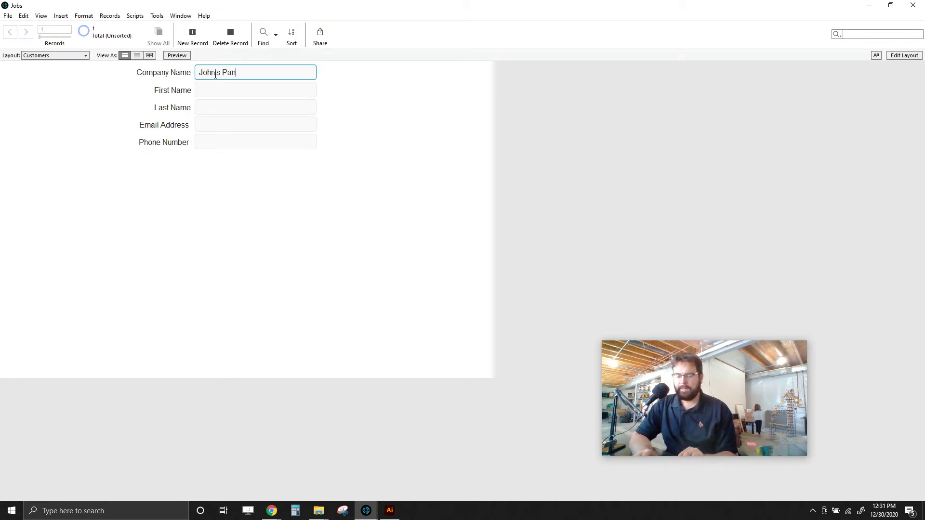
{"action": "type", "text": "cake House"}
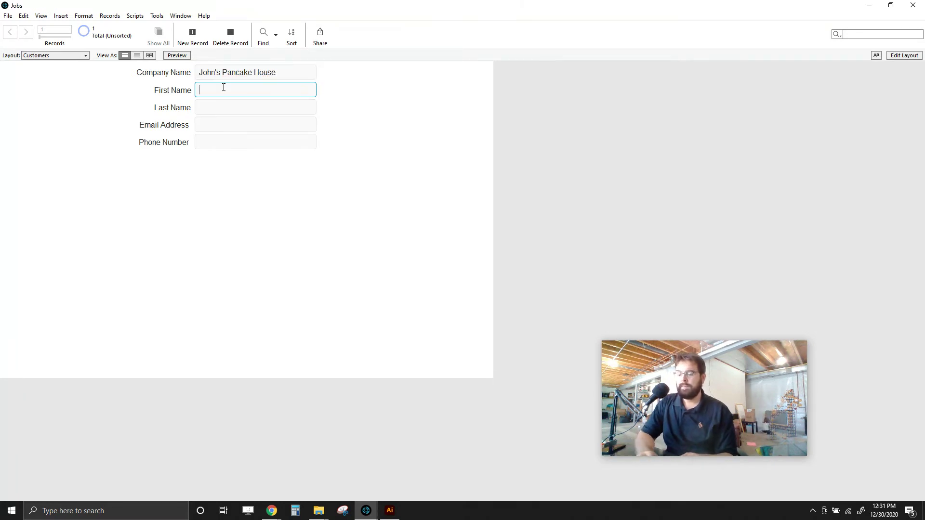
{"action": "key", "text": "Tab"}
{"action": "type", "text": "Johnson"}
{"action": "left_click", "coordinate": [212, 127]}
{"action": "type", "text": "john@example.com"}
{"action": "left_click", "coordinate": [214, 140]}
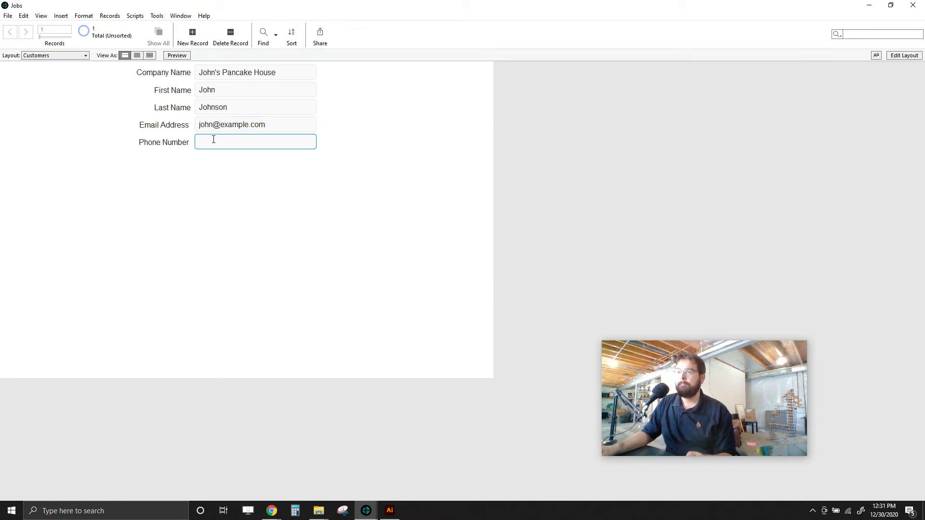
{"action": "left_click", "coordinate": [327, 188]}
- Add a Jim's Bagels record with the contact's first name, last name and phone number
{"action": "left_click", "coordinate": [193, 36]}
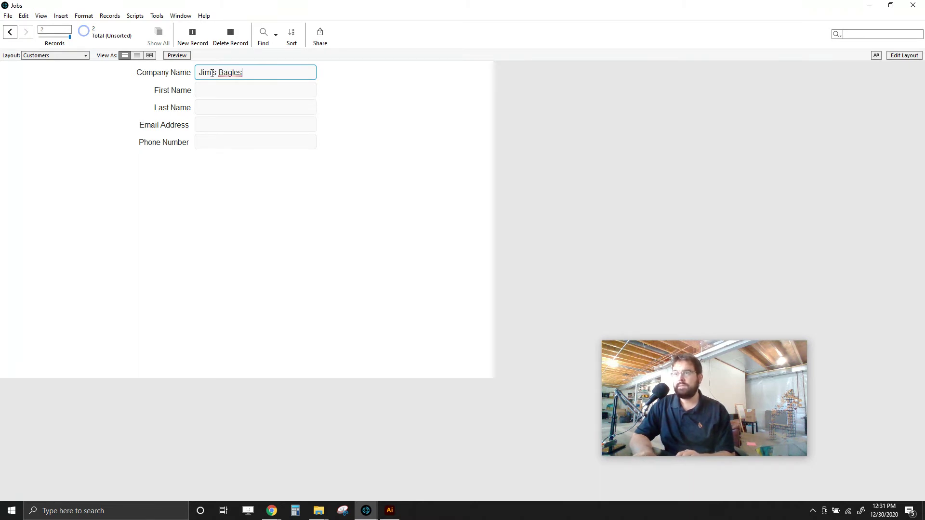
{"action": "key", "text": "BackSpace"}
{"action": "type", "text": "ls"}
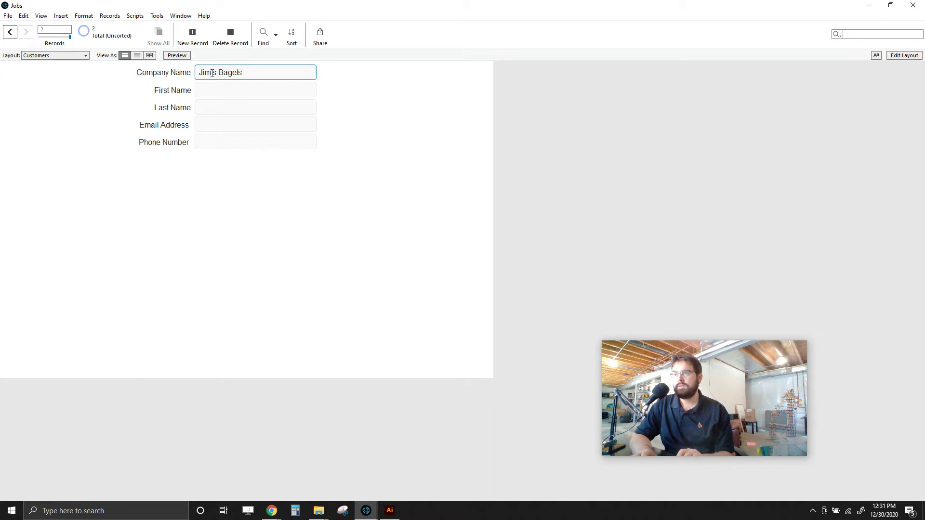
{"action": "key", "text": "Tab"}
{"action": "type", "text": "Jim"}
{"action": "key", "text": "Tab"}
{"action": "key", "text": "Tab"}
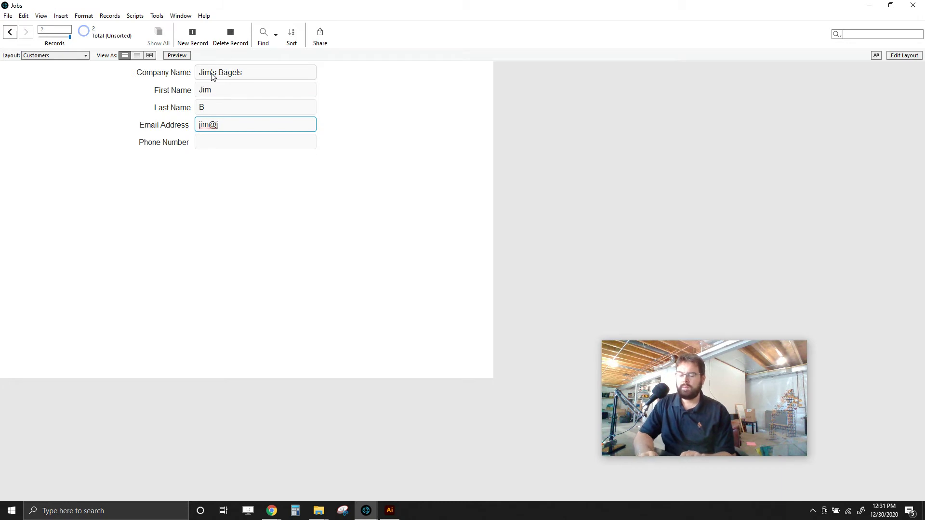
{"action": "key", "text": "Tab"}
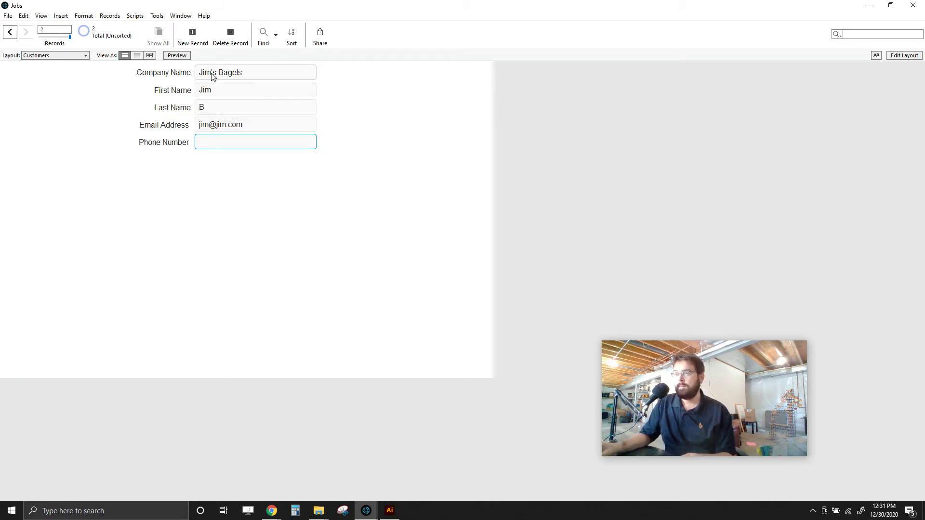
{"action": "type", "text": "1234567890"}
{"action": "left_click", "coordinate": [335, 129]}
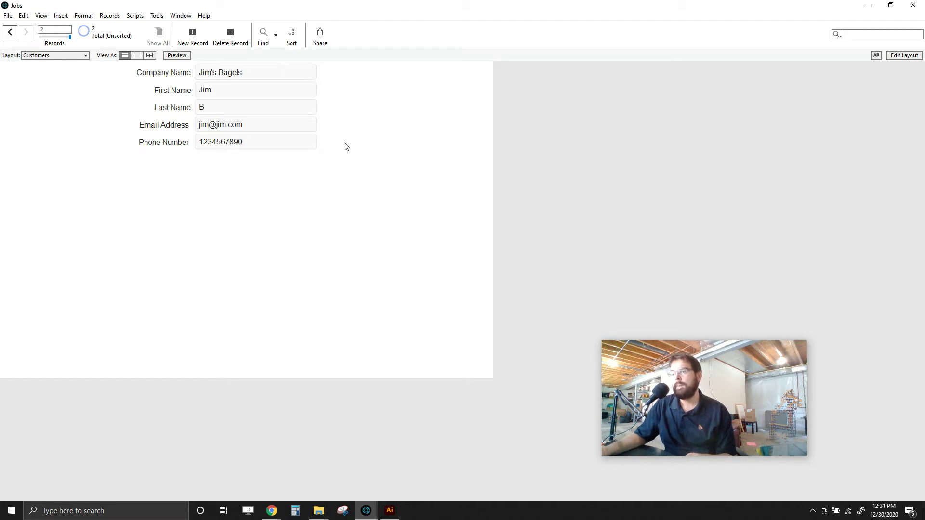
- Create a Car Wash Express record with the contact's first name, last name and e-mail
{"action": "left_click", "coordinate": [192, 33]}
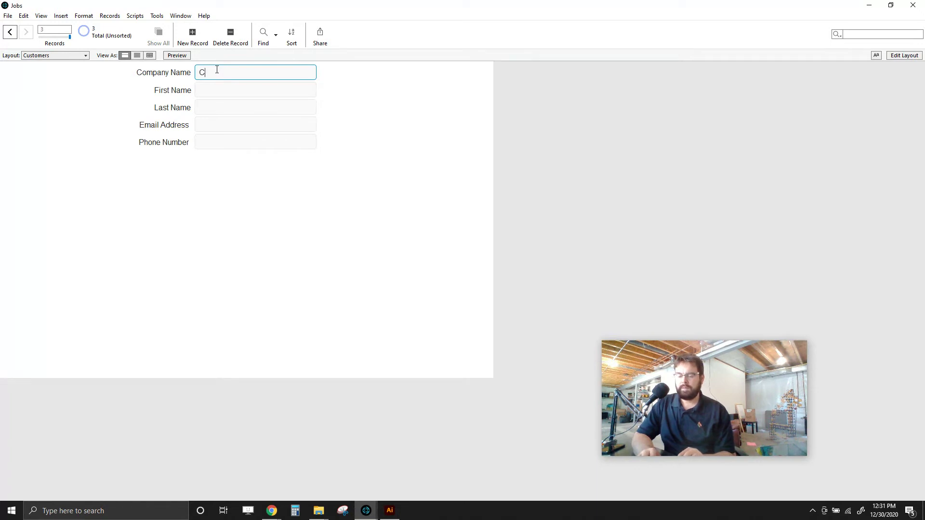
{"action": "type", "text": "Car Wash Express"}
{"action": "key", "text": "Tab"}
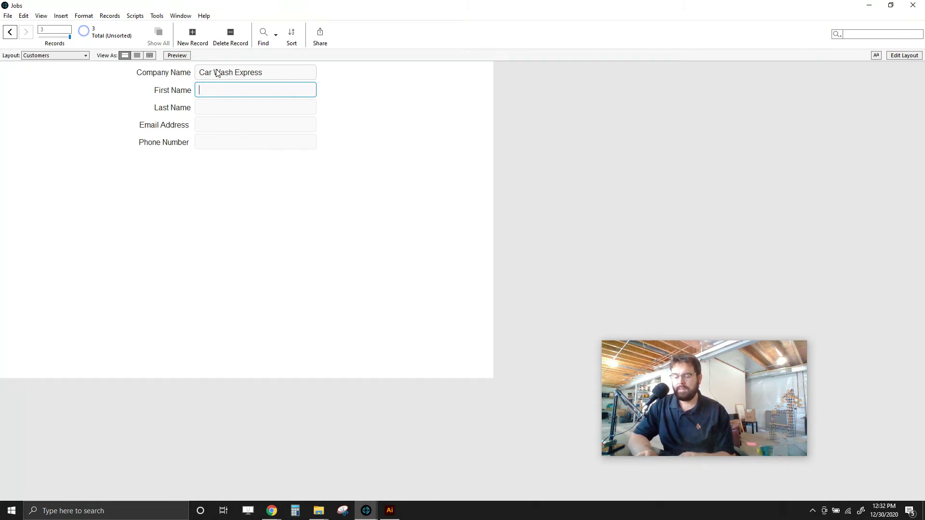
{"action": "key", "text": "Tab"}
{"action": "key", "text": "Tab"}
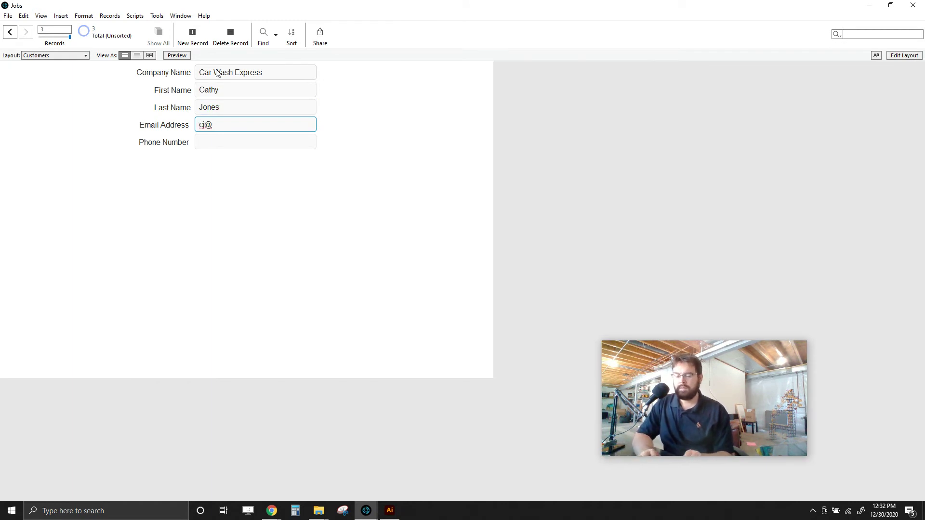
{"action": "key", "text": "Tab"}
{"action": "left_click", "coordinate": [299, 179]}
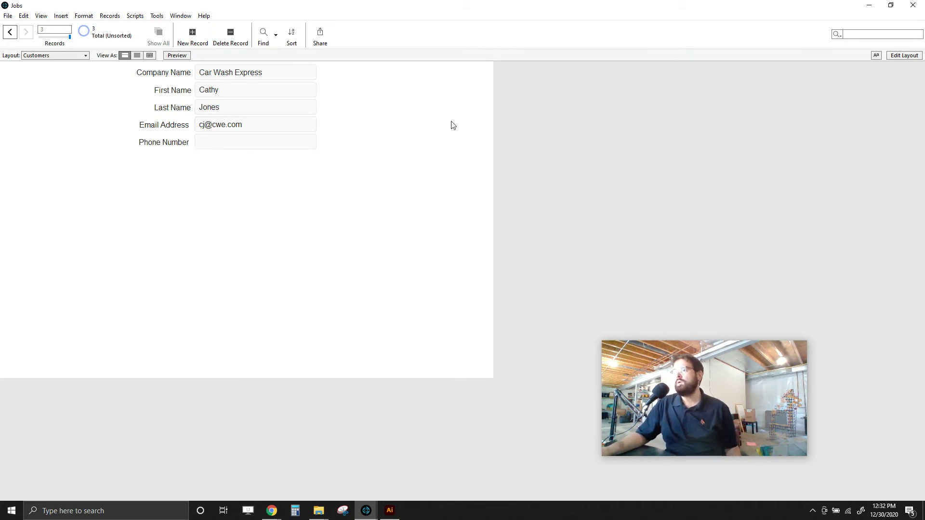
- Switch from the Customers layout to the Jobs layout
{"action": "left_click", "coordinate": [34, 55]}
{"action": "left_click", "coordinate": [37, 64]}
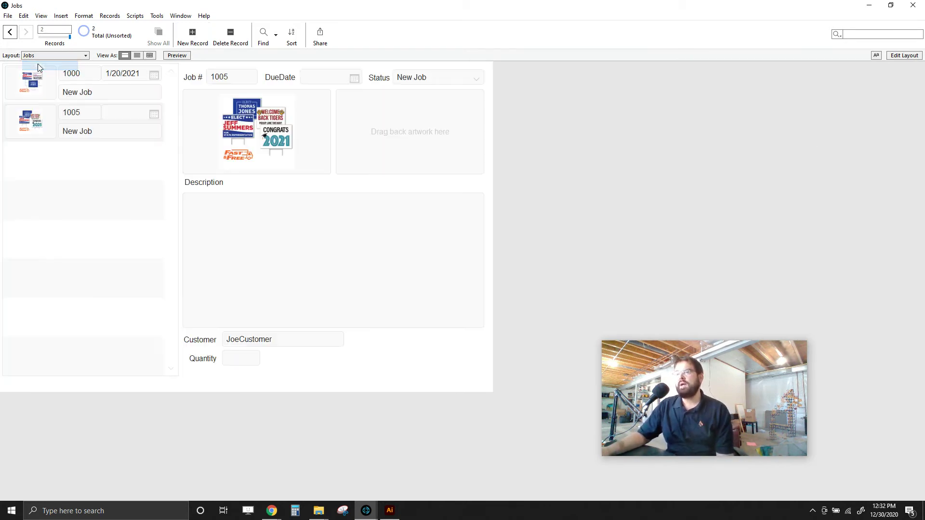
{"action": "left_click", "coordinate": [45, 56]}
{"action": "left_click", "coordinate": [46, 69]}
{"action": "left_click", "coordinate": [50, 57]}
{"action": "left_click", "coordinate": [49, 64]}
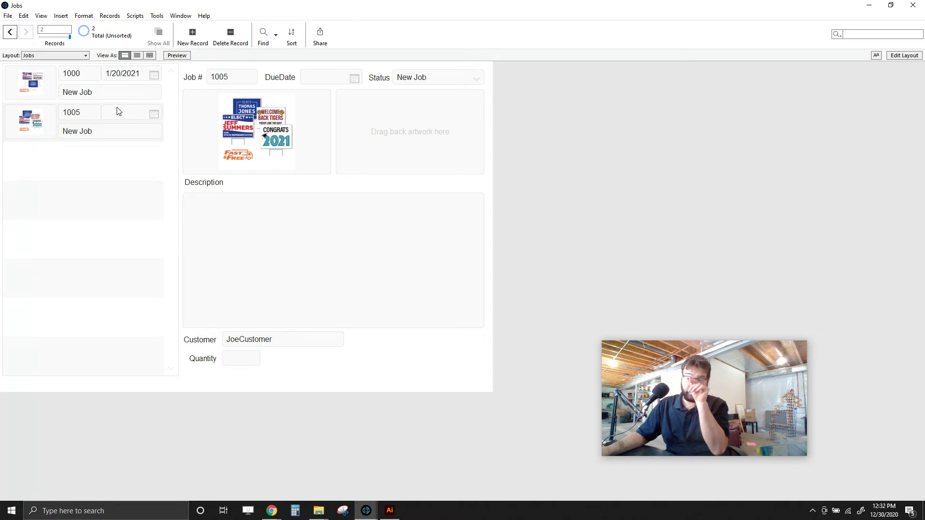
- Delete job 1005's Customer value and enter Layout mode
{"action": "left_click", "coordinate": [273, 341]}
{"action": "left_click", "coordinate": [281, 340]}
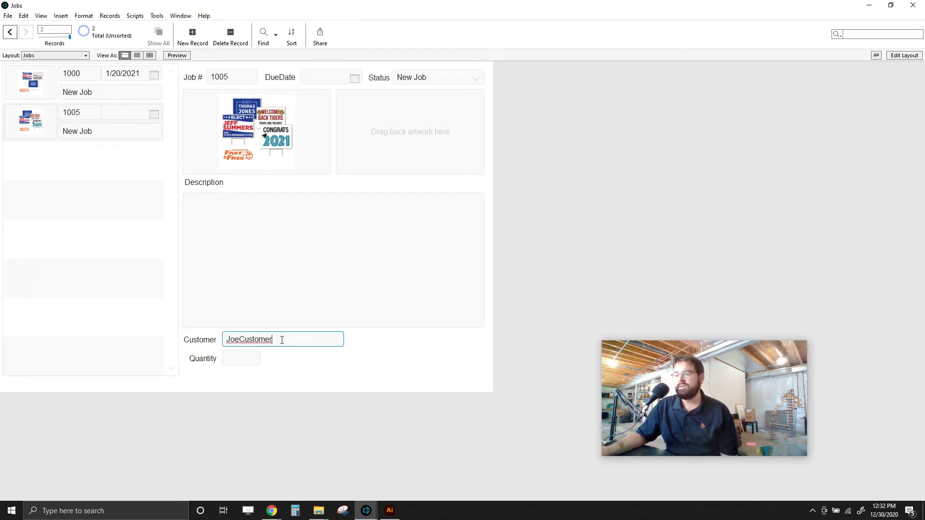
{"action": "key", "text": "ctrl+a"}
{"action": "key", "text": "BackSpace"}
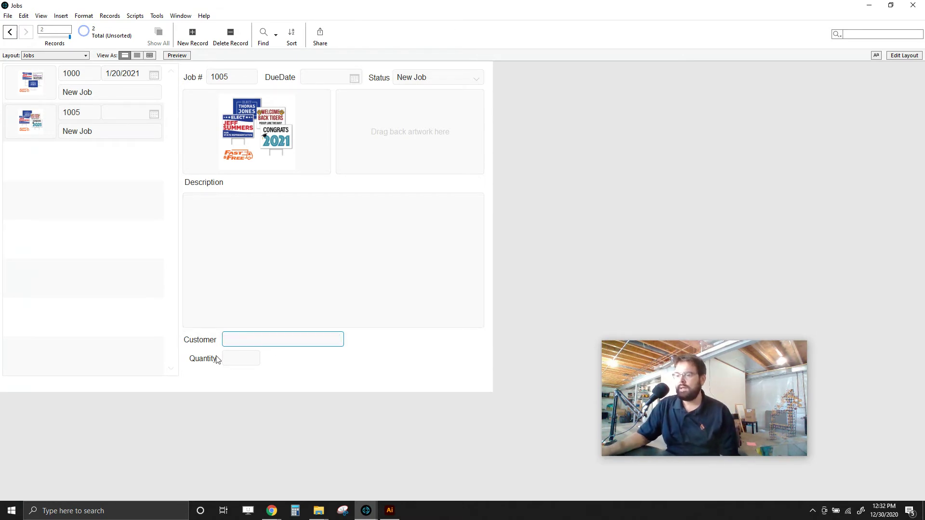
{"action": "left_click", "coordinate": [320, 361]}
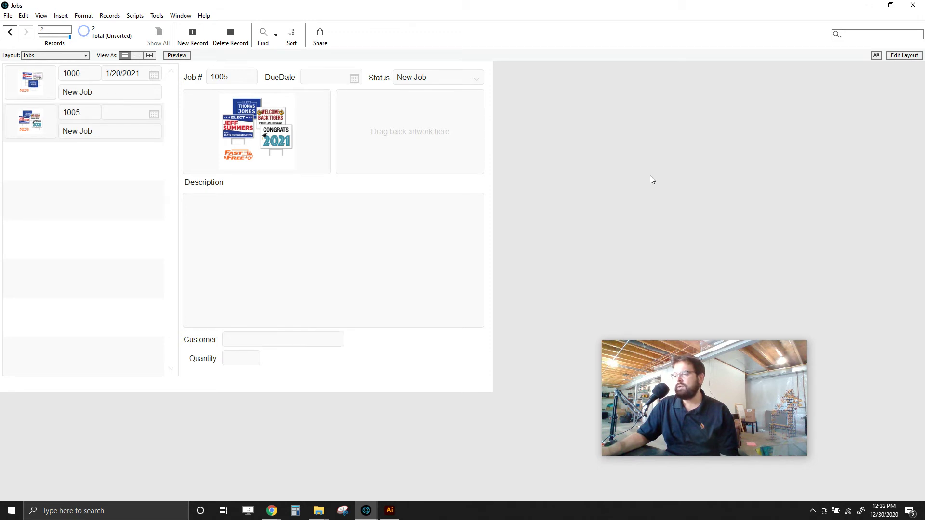
{"action": "left_click", "coordinate": [910, 57]}
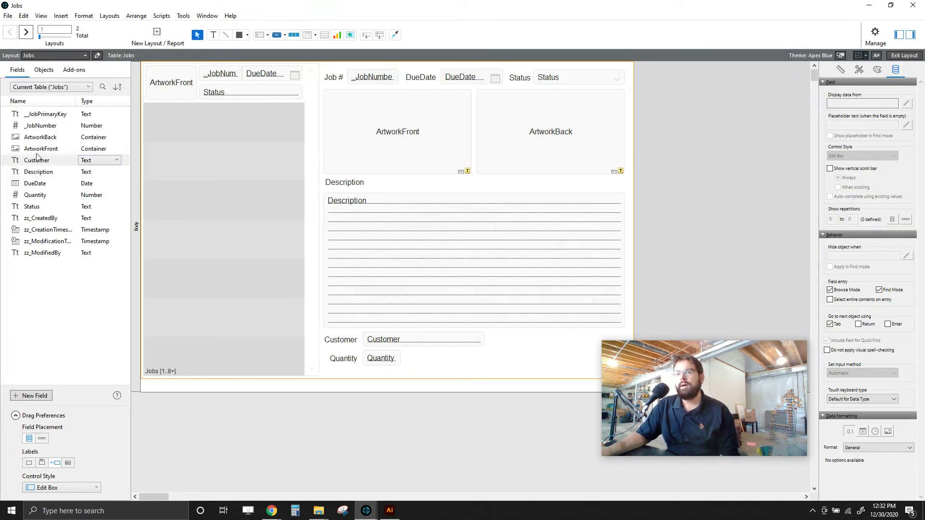
- Place the related Customers ContactFirstName field on the Jobs layout
{"action": "left_click", "coordinate": [60, 89]}
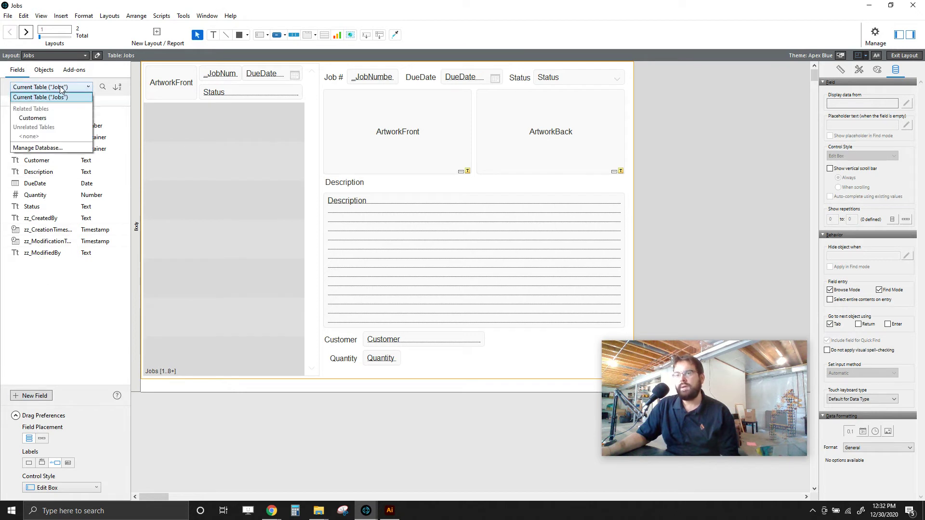
{"action": "left_click", "coordinate": [40, 120]}
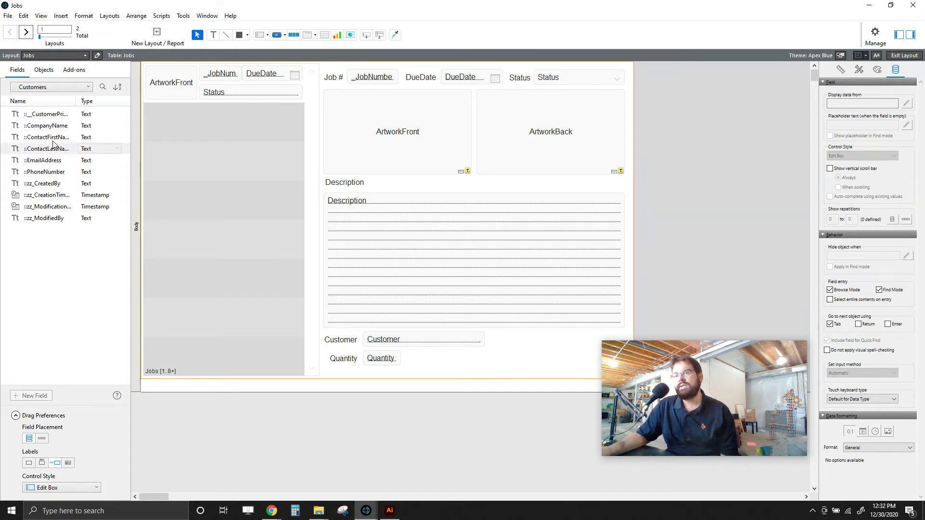
{"action": "left_click_drag", "start_coordinate": [57, 138], "coordinate": [505, 359]}
- Align ContactFirstName with Quantity and return to Browse mode
{"action": "left_click_drag", "start_coordinate": [385, 365], "coordinate": [351, 361]}
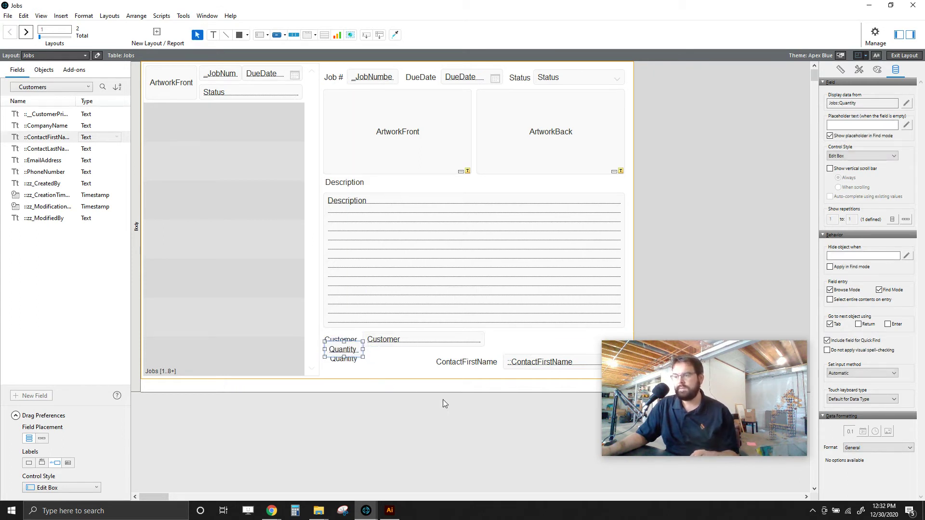
{"action": "key", "text": "ctrl+z"}
{"action": "left_click_drag", "start_coordinate": [548, 386], "coordinate": [357, 355]}
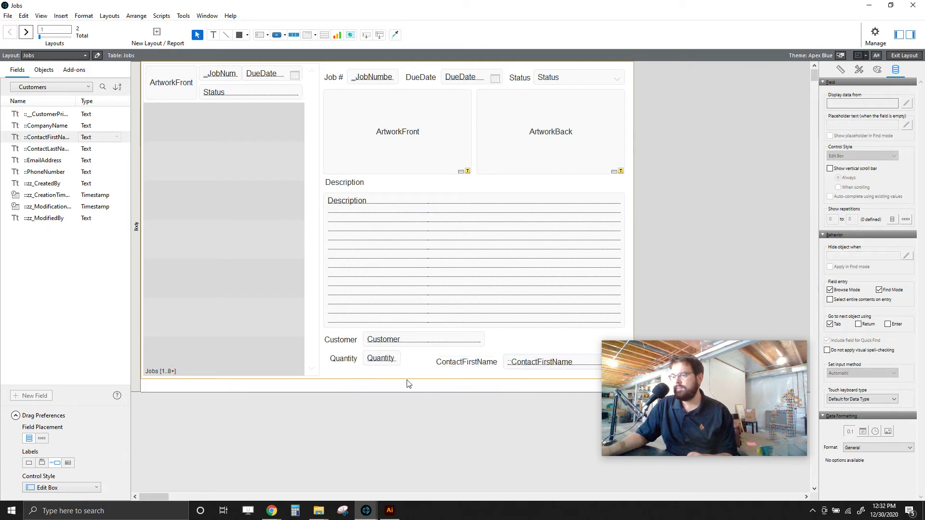
{"action": "left_click_drag", "start_coordinate": [548, 384], "coordinate": [478, 369]}
{"action": "key", "text": "Up"}
{"action": "key", "text": "Up"}
{"action": "key", "text": "Up"}
{"action": "key", "text": "Up"}
{"action": "key", "text": "Up"}
{"action": "key", "text": "Up"}
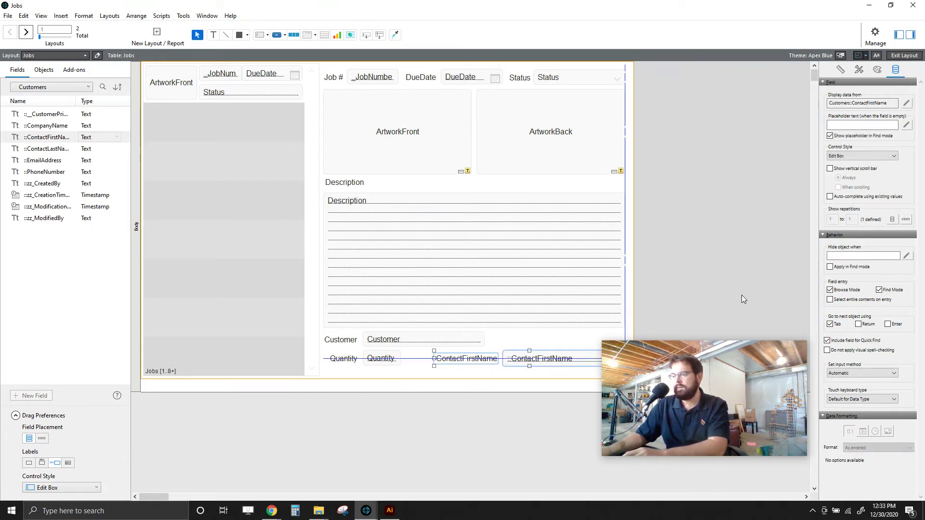
{"action": "left_click", "coordinate": [710, 298]}
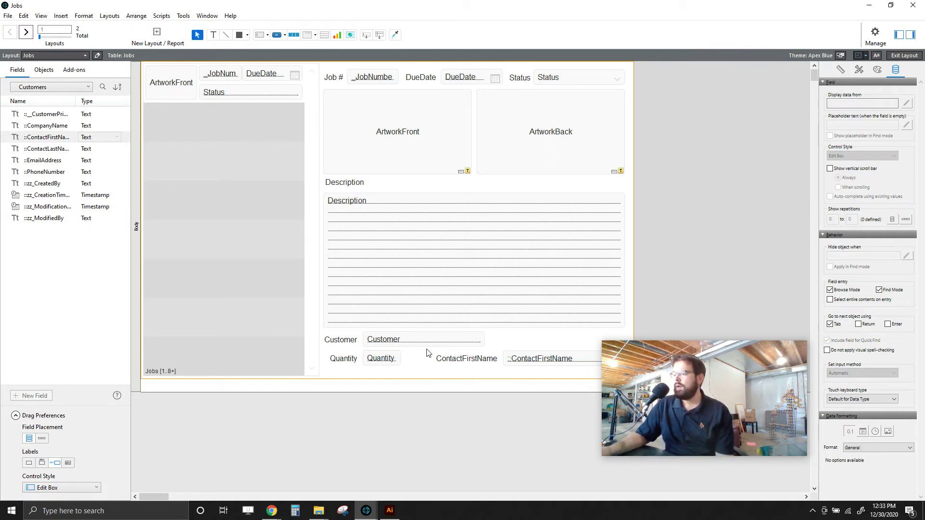
{"action": "left_click", "coordinate": [905, 54]}
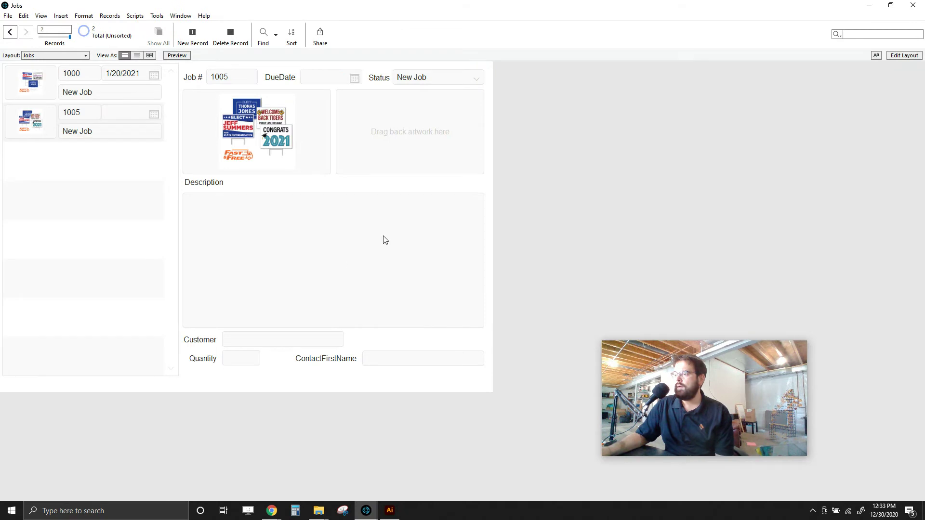
- Enter Irish Bar as job 1005's Customer and commit it
{"action": "left_click", "coordinate": [38, 90]}
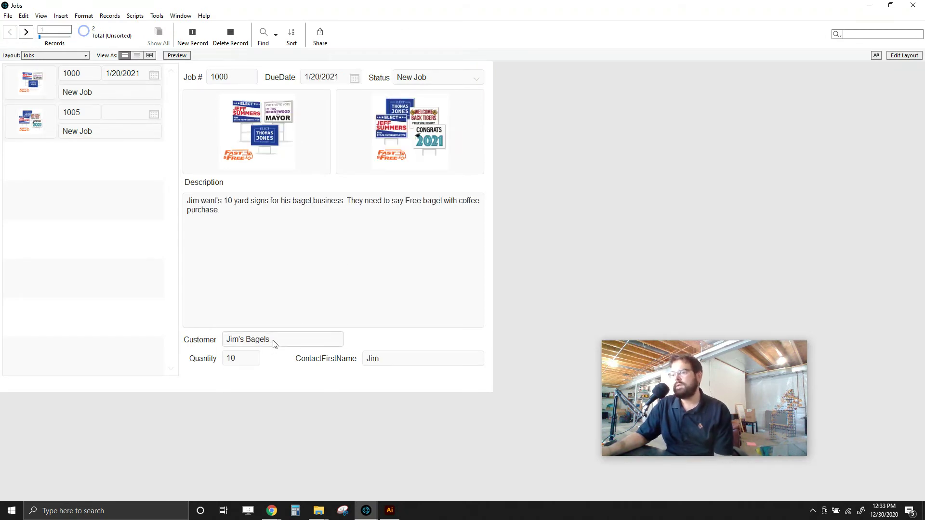
{"action": "left_click", "coordinate": [30, 119]}
{"action": "left_click", "coordinate": [255, 340]}
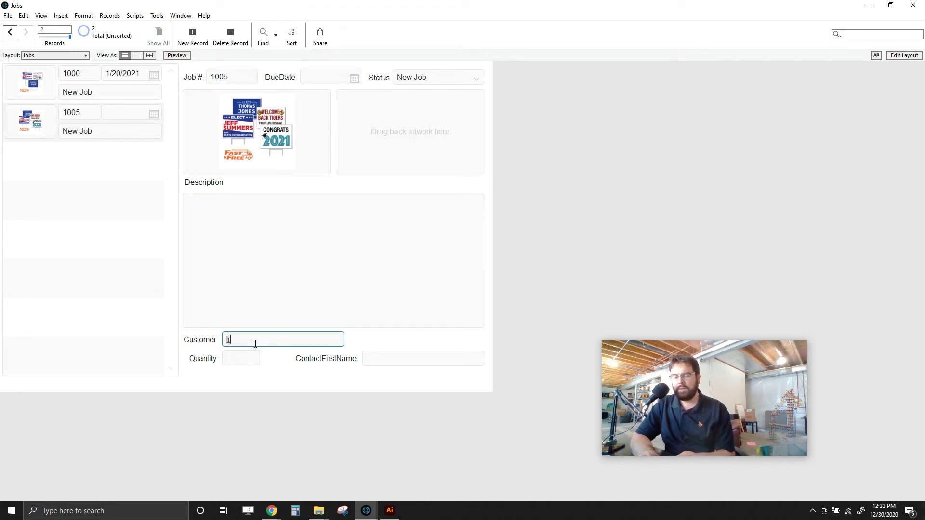
{"action": "type", "text": "Irish Bar"}
{"action": "left_click", "coordinate": [256, 353]}
{"action": "left_click", "coordinate": [386, 363]}
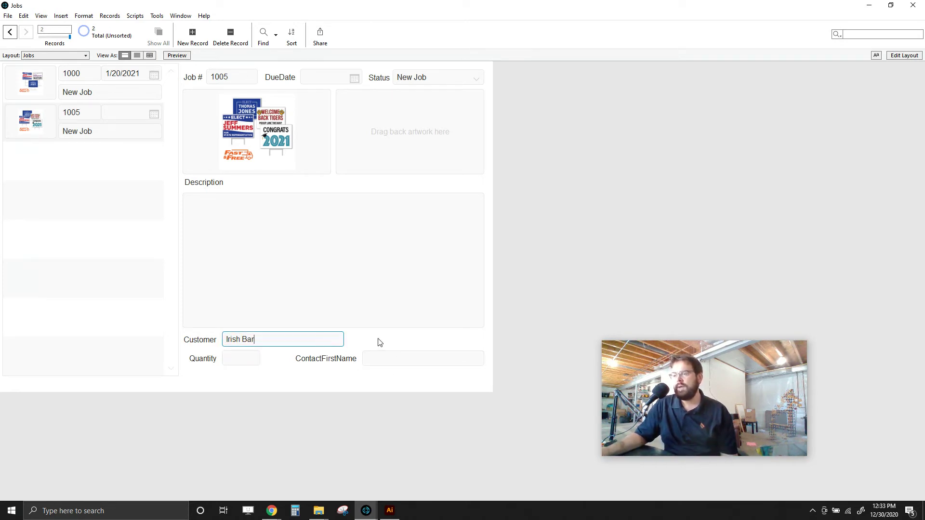
{"action": "left_click", "coordinate": [55, 56]}
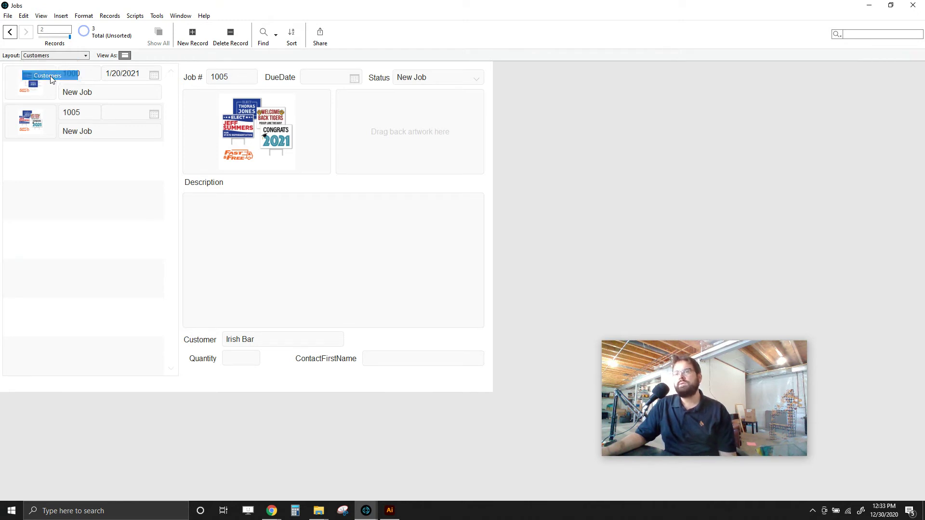
- Check the customer names on the Customers layout, then return to Jobs
{"action": "left_click", "coordinate": [48, 75]}
{"action": "double_click", "coordinate": [218, 74]}
{"action": "left_click", "coordinate": [69, 56]}
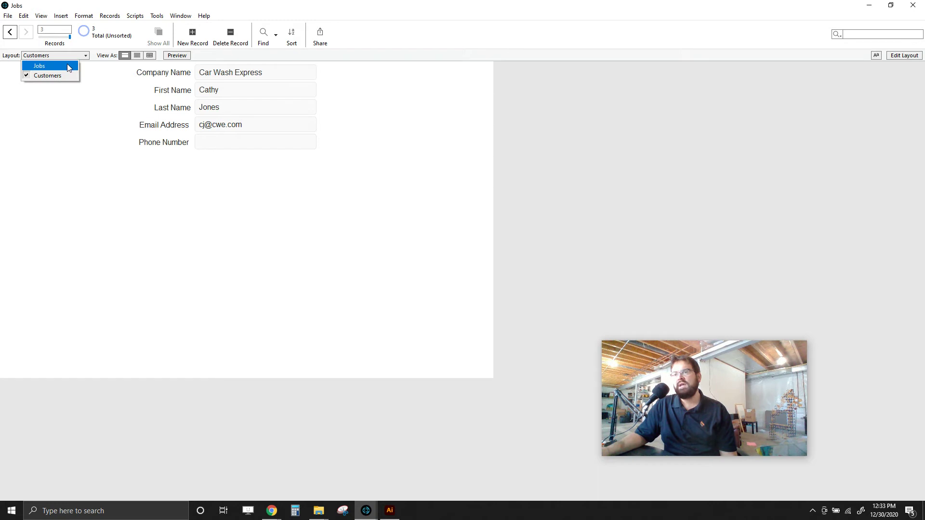
{"action": "left_click", "coordinate": [69, 66]}
- Replace job 1005's Customer with Car Wash Express and open Manage Database
{"action": "left_click", "coordinate": [279, 339]}
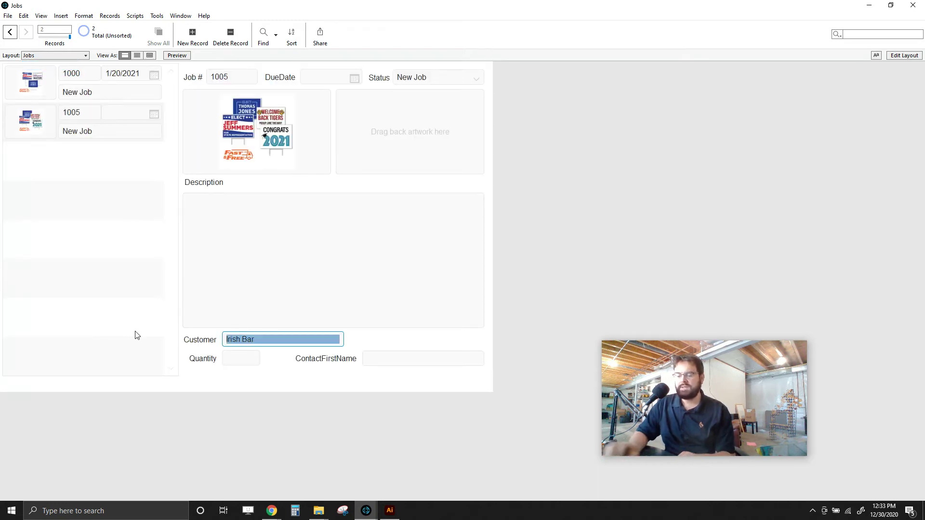
{"action": "type", "text": "Car Wash E"}
{"action": "left_click", "coordinate": [254, 284]}
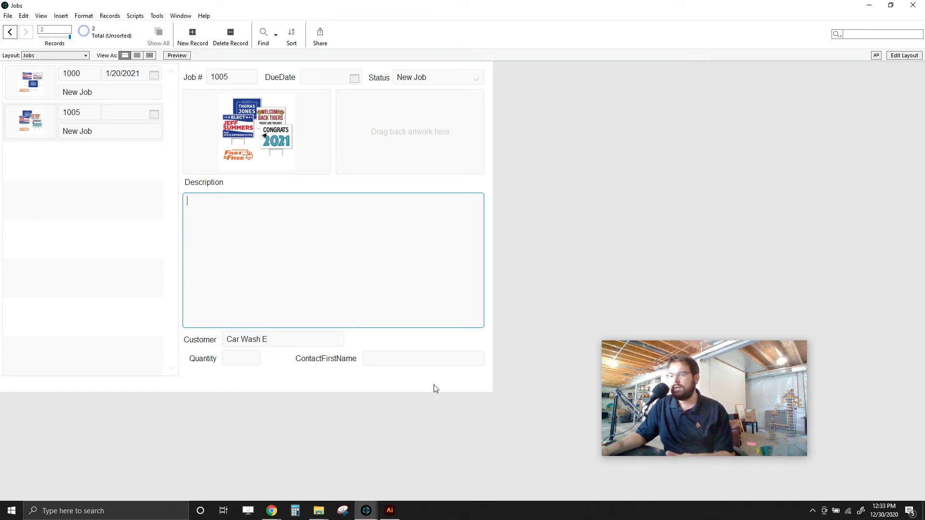
{"action": "left_click", "coordinate": [292, 338]}
{"action": "type", "text": "xpress"}
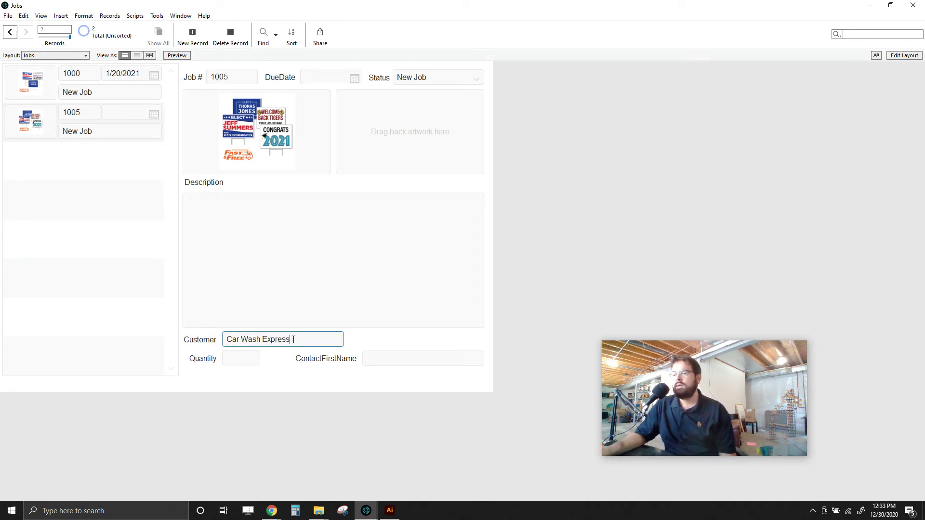
{"action": "left_click", "coordinate": [309, 381]}
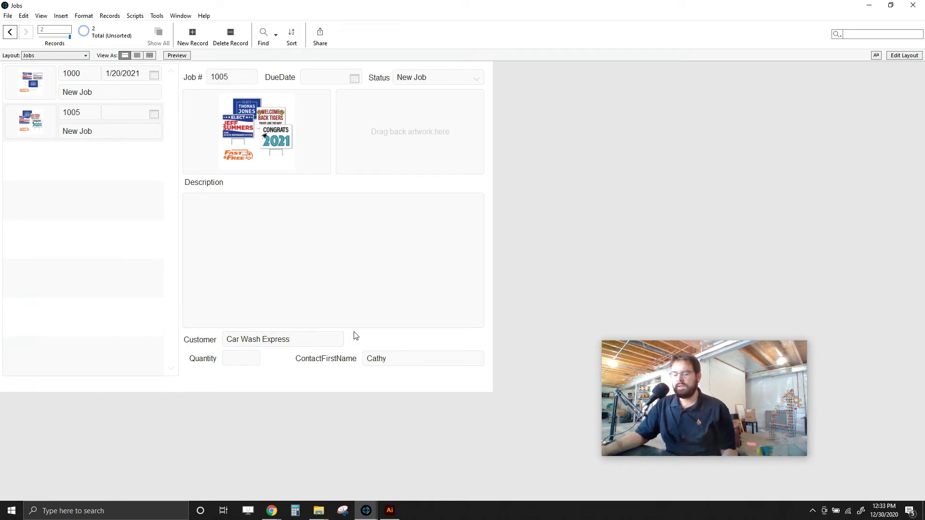
{"action": "key", "text": "ctrl+shift+d"}
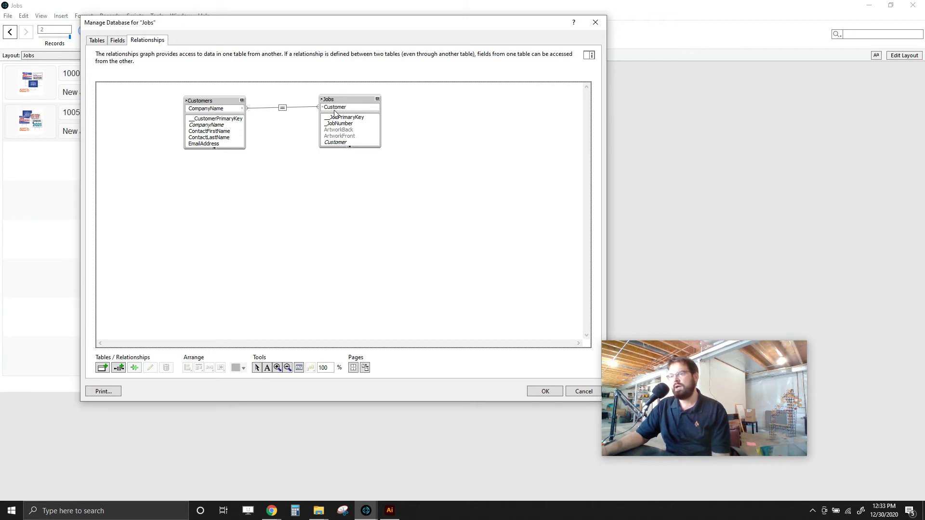
- Relate Customers::CompanyName to Jobs::Customer in the relationships graph and confirm with OK
{"action": "left_click_drag", "start_coordinate": [332, 113], "coordinate": [339, 115]}
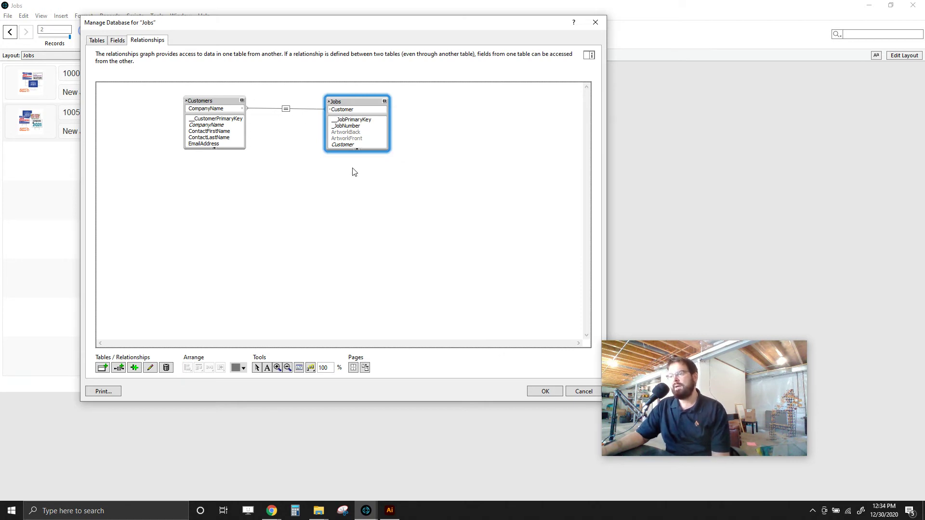
{"action": "left_click", "coordinate": [538, 391]}
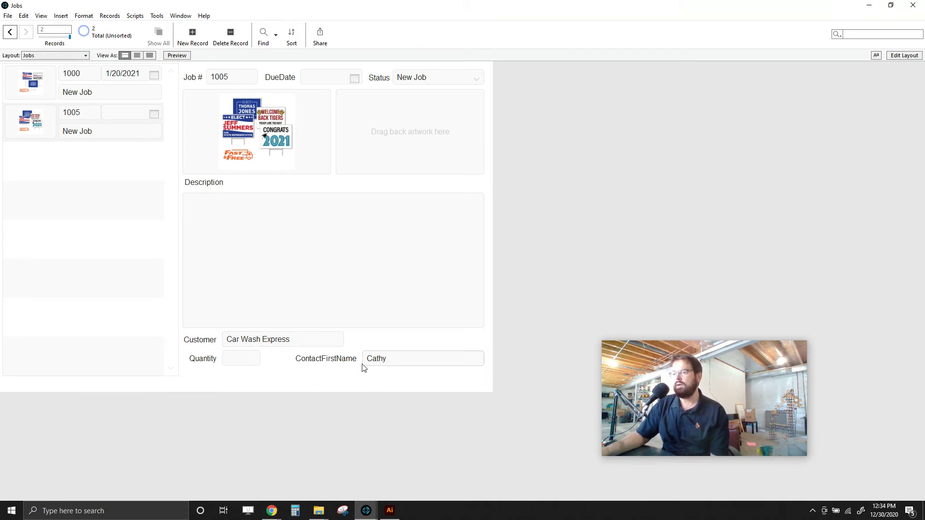
- Rename the ContactFirstName label to 'Contact First Name' and save the layout
{"action": "left_click", "coordinate": [904, 55]}
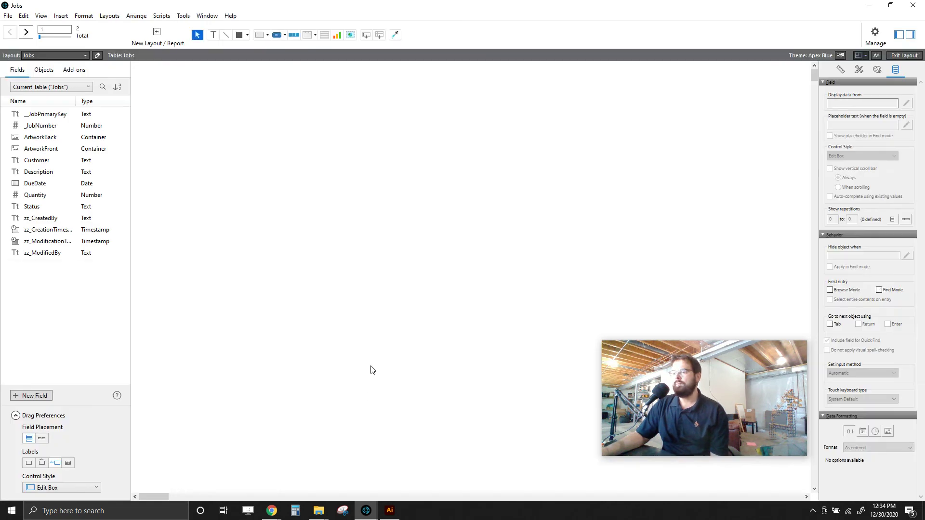
{"action": "double_click", "coordinate": [481, 360]}
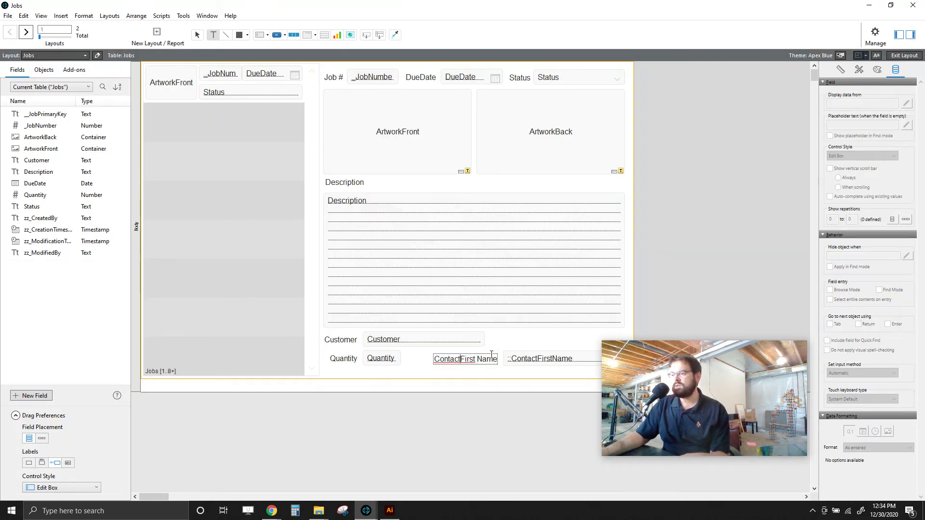
{"action": "left_click", "coordinate": [675, 245]}
{"action": "left_click", "coordinate": [899, 57]}
{"action": "left_click", "coordinate": [415, 256]}
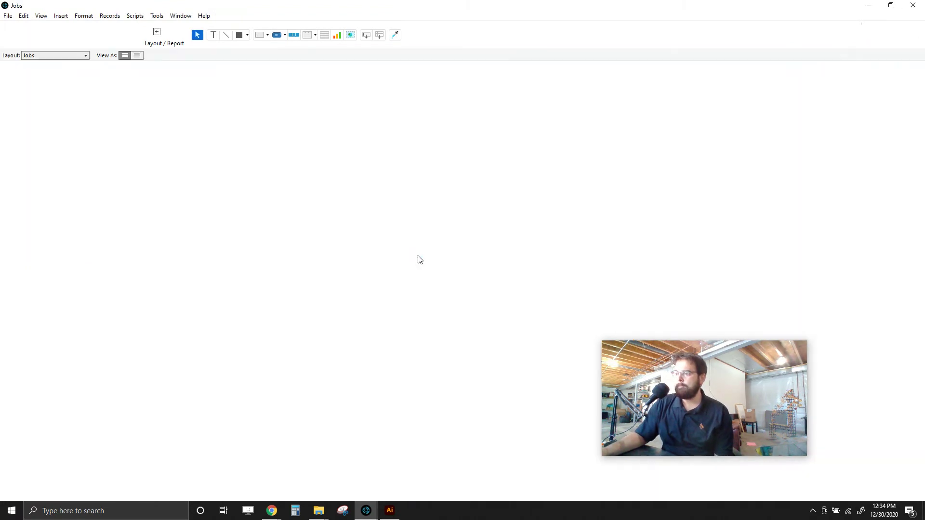
{"action": "left_click", "coordinate": [306, 337]}
{"action": "key", "text": "ctrl+c"}
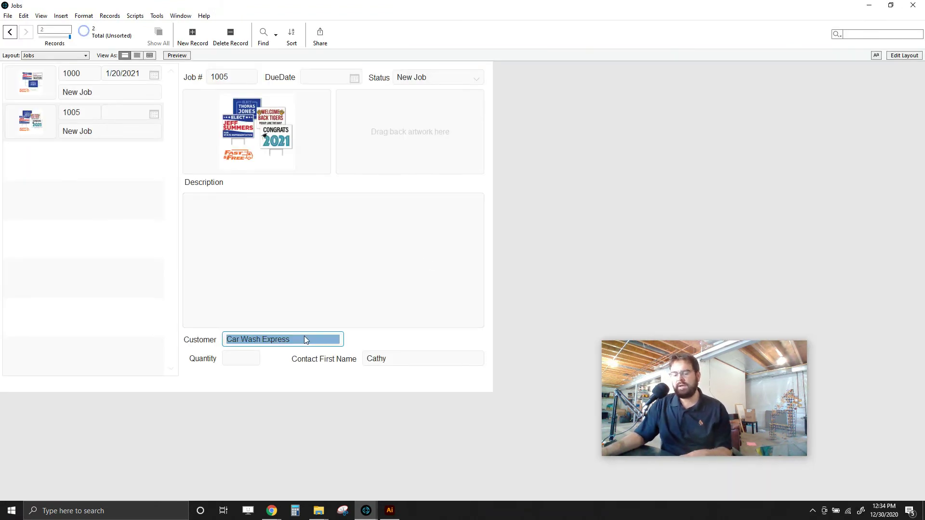
- Paste Car Wash Express into job 1000's Customer field, then compare jobs 1000 and 1005
{"action": "left_click", "coordinate": [33, 86]}
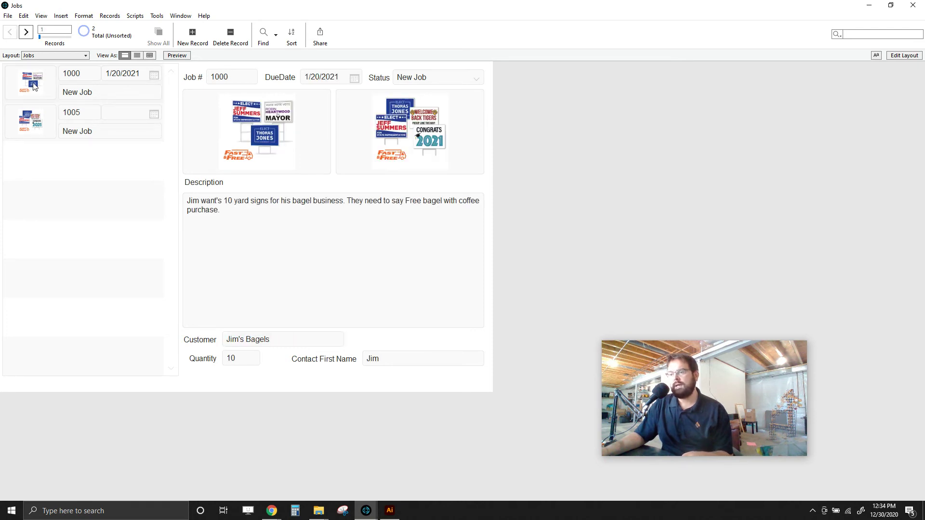
{"action": "left_click", "coordinate": [294, 340]}
{"action": "key", "text": "ctrl+v"}
{"action": "left_click", "coordinate": [556, 220]}
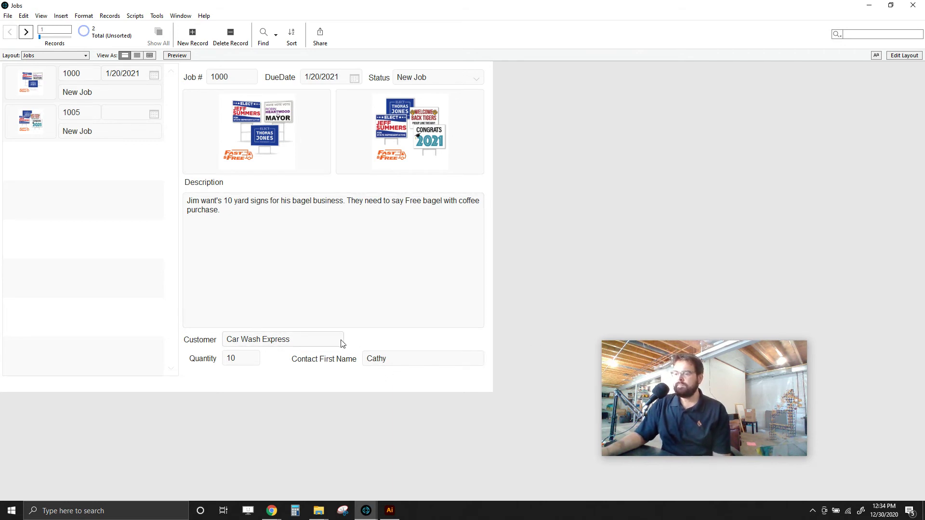
{"action": "left_click", "coordinate": [30, 134]}
{"action": "left_click", "coordinate": [30, 77]}
{"action": "left_click", "coordinate": [37, 108]}
{"action": "left_click", "coordinate": [30, 56]}
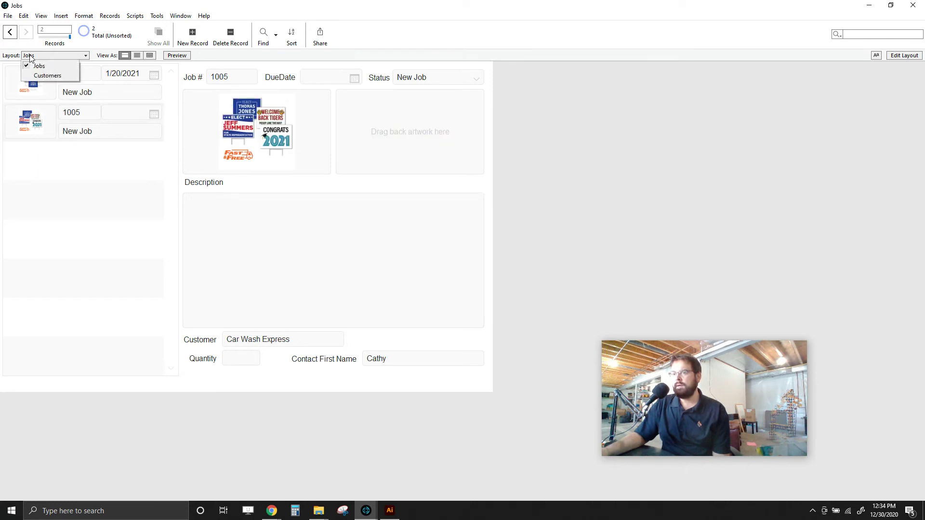
- Retype Car Wash Express's contact first name on the Customers layout, then return to Jobs
{"action": "left_click", "coordinate": [48, 76]}
{"action": "left_click", "coordinate": [238, 90]}
{"action": "double_click", "coordinate": [237, 93]}
{"action": "key", "text": "BackSpace"}
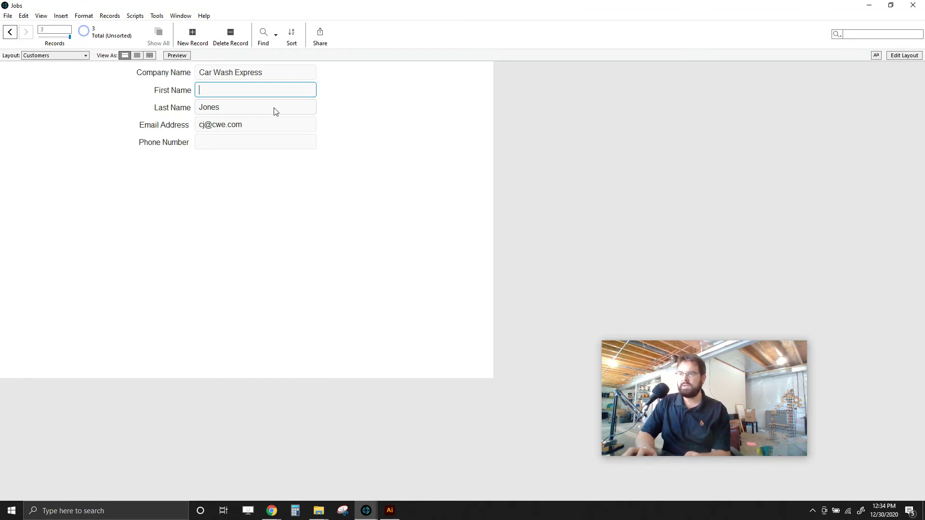
{"action": "type", "text": "Kathy"}
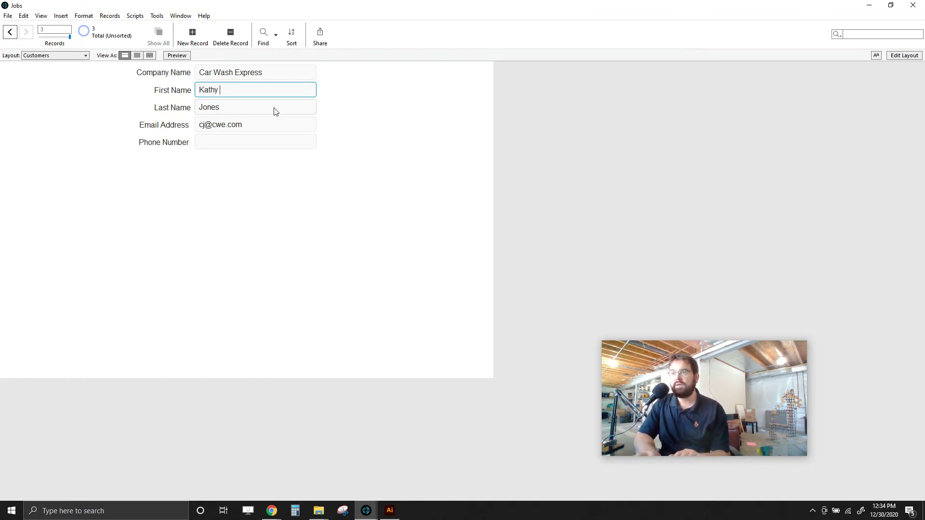
{"action": "left_click", "coordinate": [359, 130]}
{"action": "left_click", "coordinate": [83, 55]}
{"action": "left_click", "coordinate": [70, 65]}
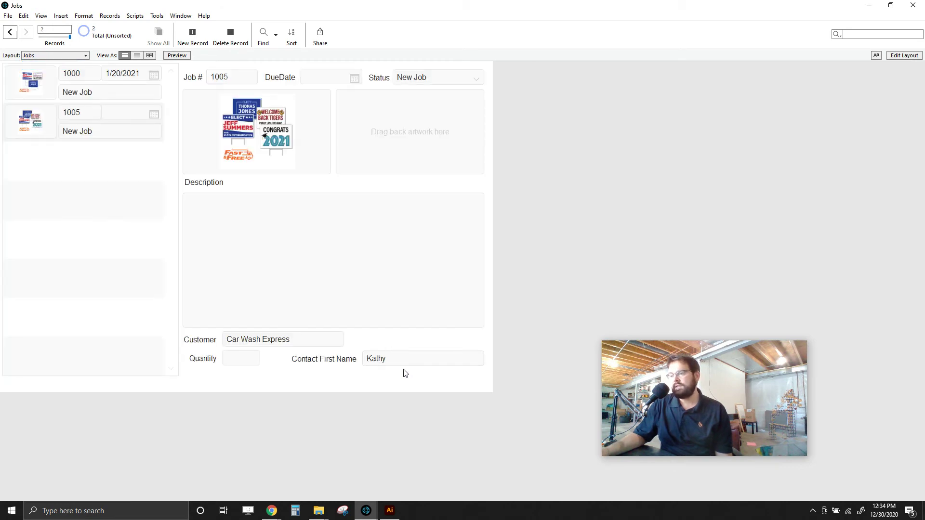
- On job 1000, delete the customer name's last letter and commit the misspelling
{"action": "left_click", "coordinate": [42, 93]}
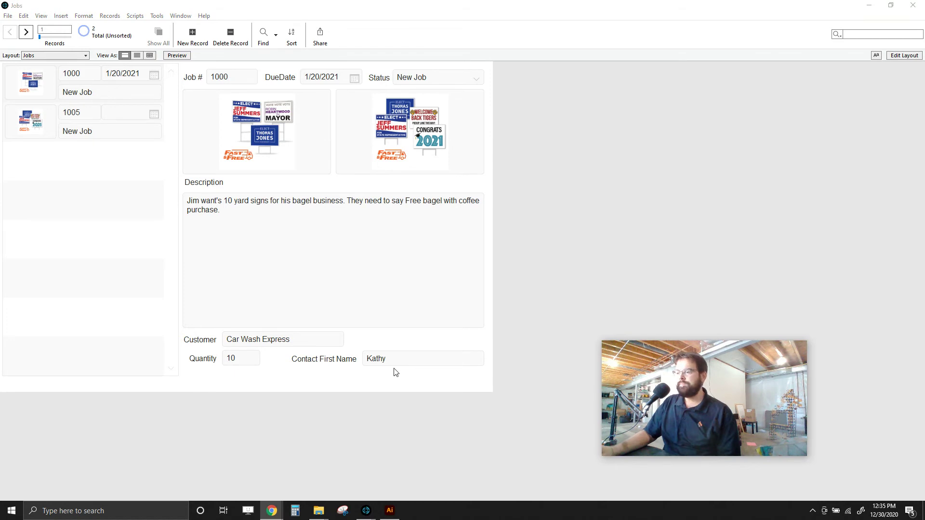
{"action": "left_click", "coordinate": [687, 178]}
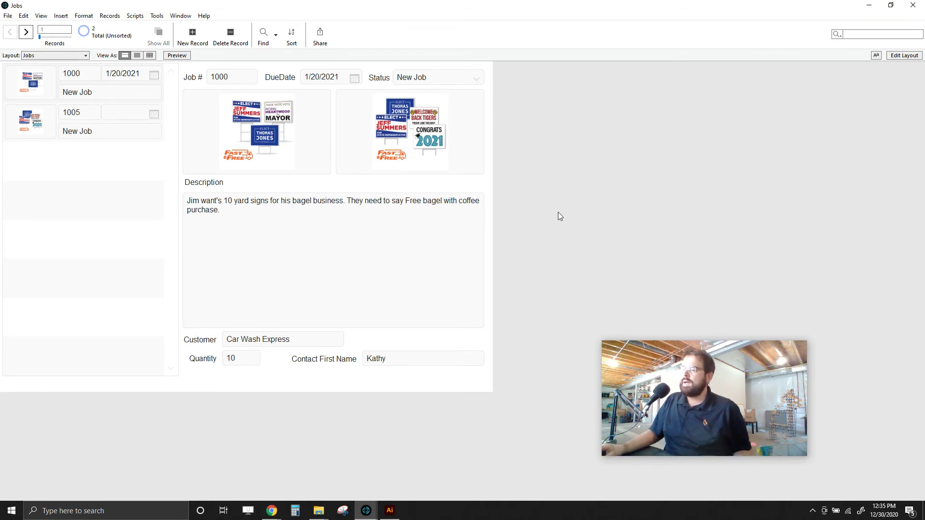
{"action": "left_click", "coordinate": [299, 344]}
{"action": "key", "text": "BackSpace"}
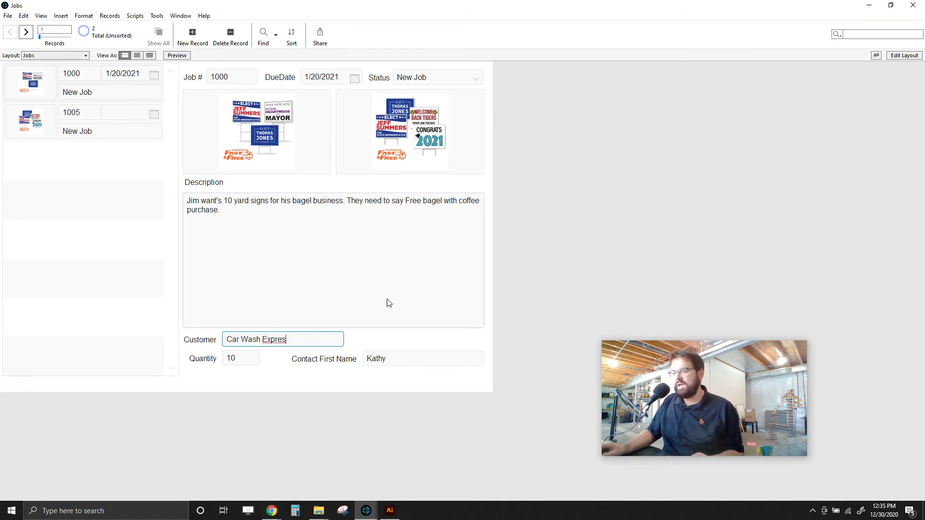
{"action": "left_click", "coordinate": [545, 255]}
- Shorten the customer name further to 'Car Wash Exp' and commit it
{"action": "left_click", "coordinate": [269, 340]}
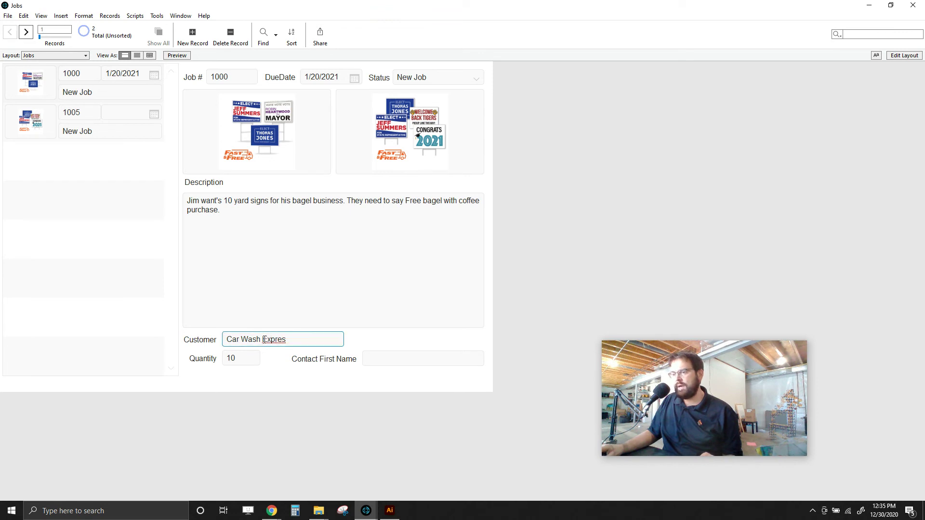
{"action": "double_click", "coordinate": [299, 339]}
{"action": "key", "text": "BackSpace"}
{"action": "left_click", "coordinate": [661, 266]}
{"action": "left_click", "coordinate": [277, 341]}
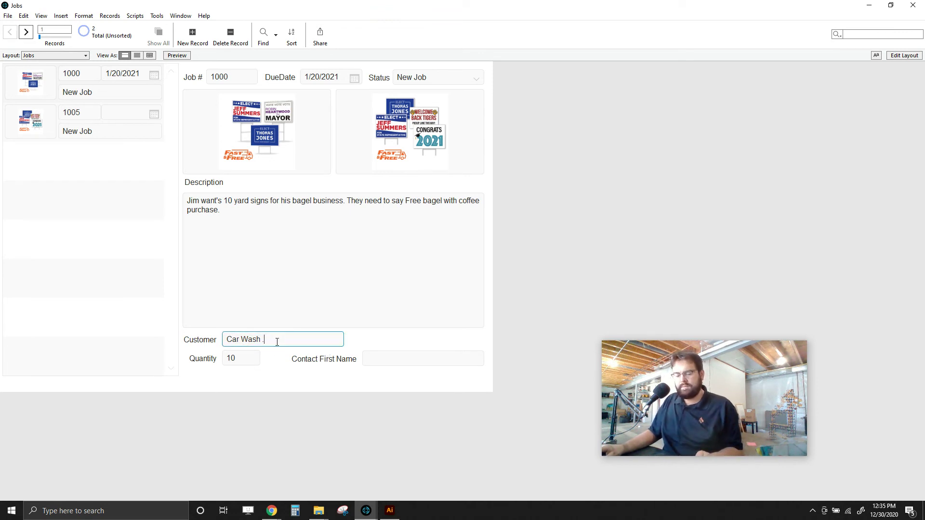
{"action": "left_click_drag", "start_coordinate": [263, 340], "coordinate": [279, 343]}
{"action": "key", "text": "BackSpace"}
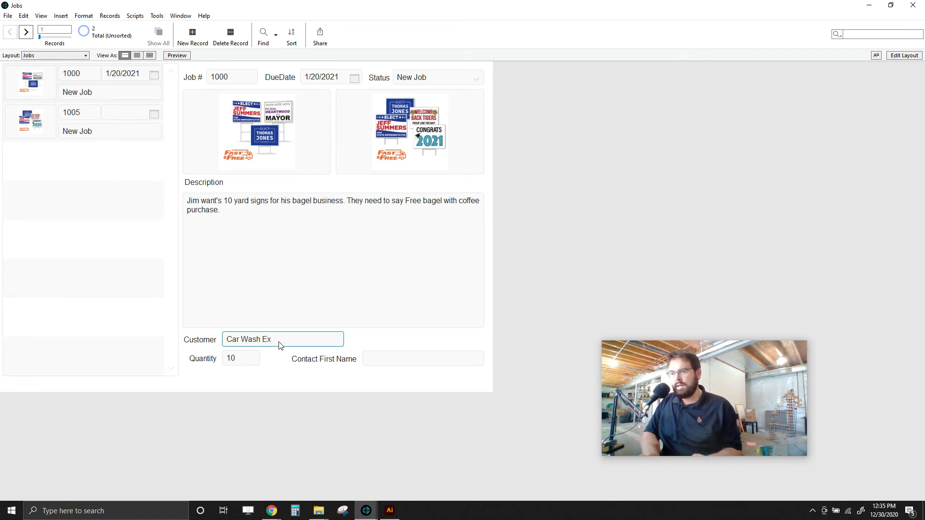
{"action": "left_click", "coordinate": [583, 225]}
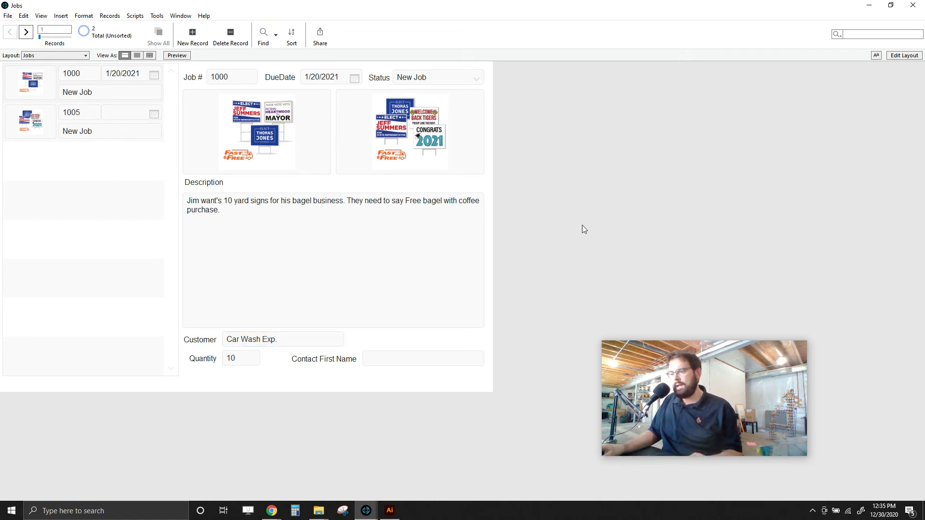
- Restore the customer to Car Wash Express, commit it, and enter Layout mode
{"action": "left_click", "coordinate": [279, 337]}
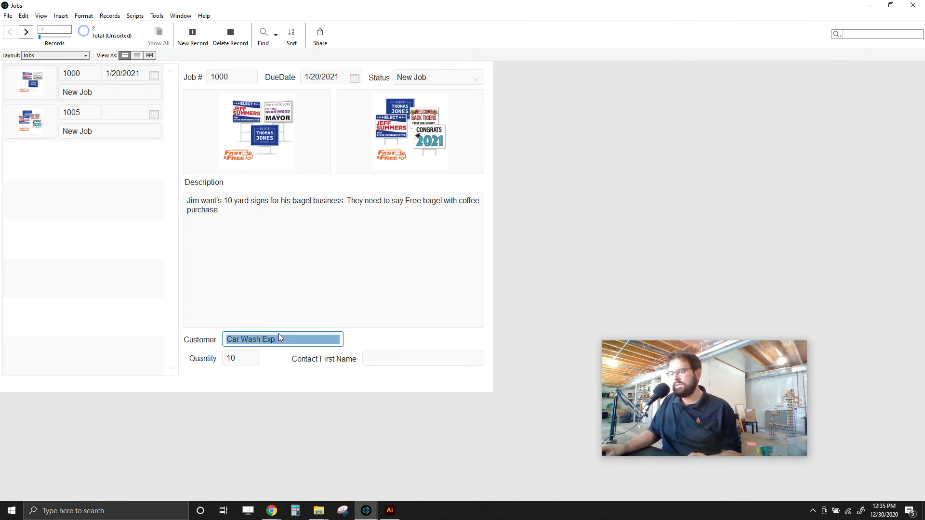
{"action": "left_click", "coordinate": [442, 79]}
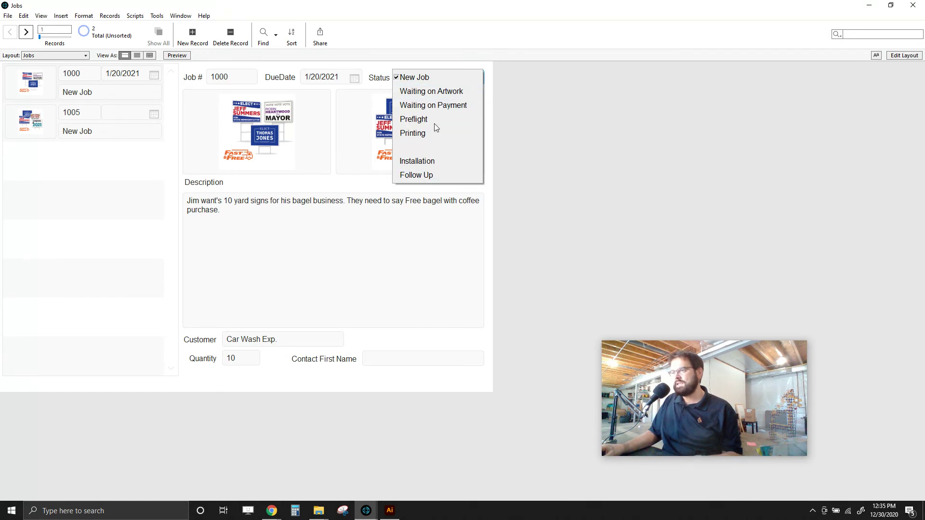
{"action": "left_click", "coordinate": [504, 149]}
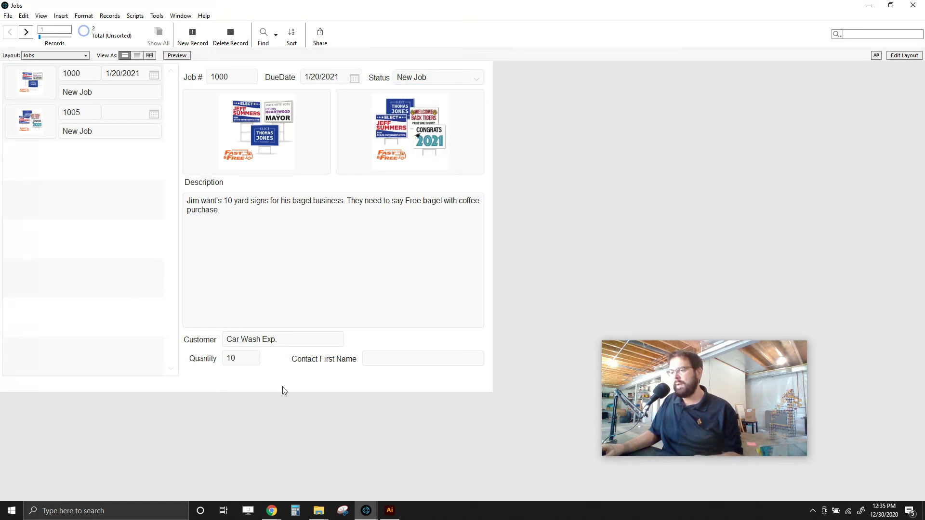
{"action": "type", "text": "ss"}
{"action": "left_click", "coordinate": [398, 359]}
{"action": "left_click", "coordinate": [298, 340]}
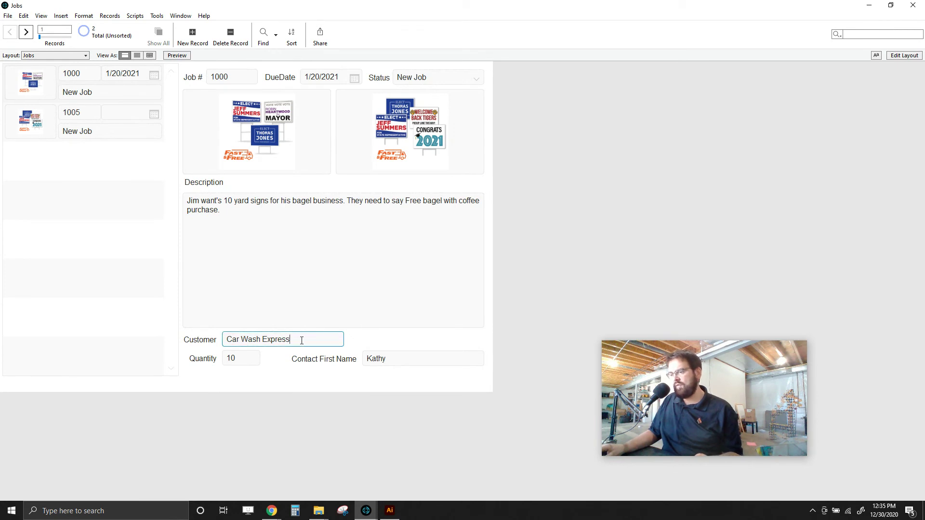
{"action": "left_click", "coordinate": [569, 234]}
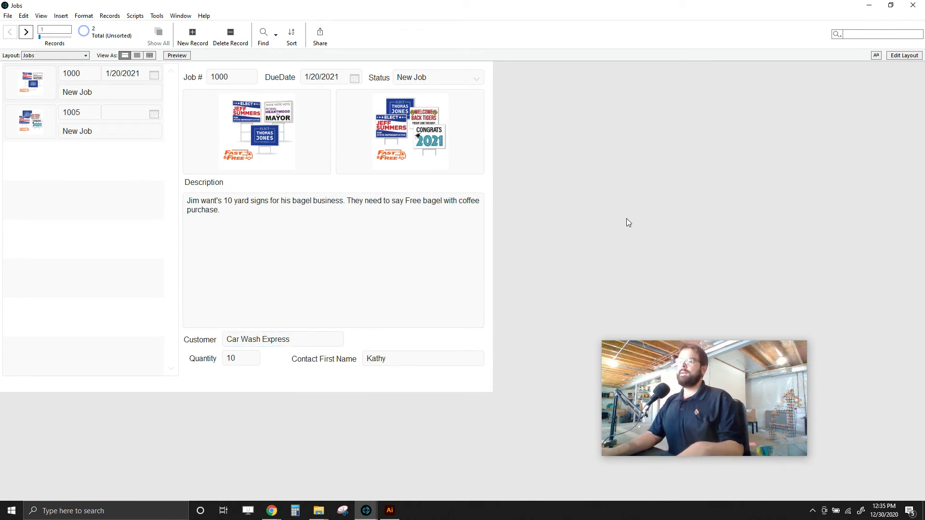
{"action": "left_click", "coordinate": [904, 55]}
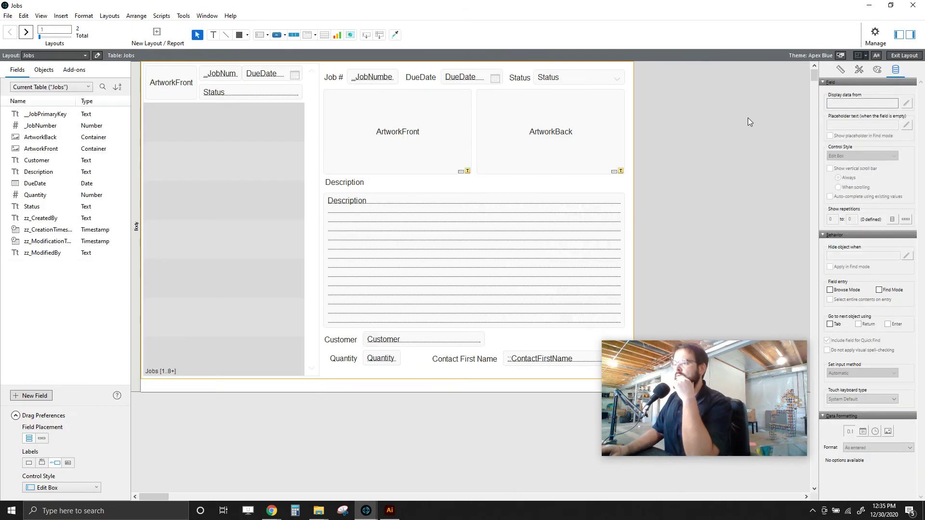
- Change the Customer field's control style to a Drop-down List
{"action": "left_click", "coordinate": [410, 345]}
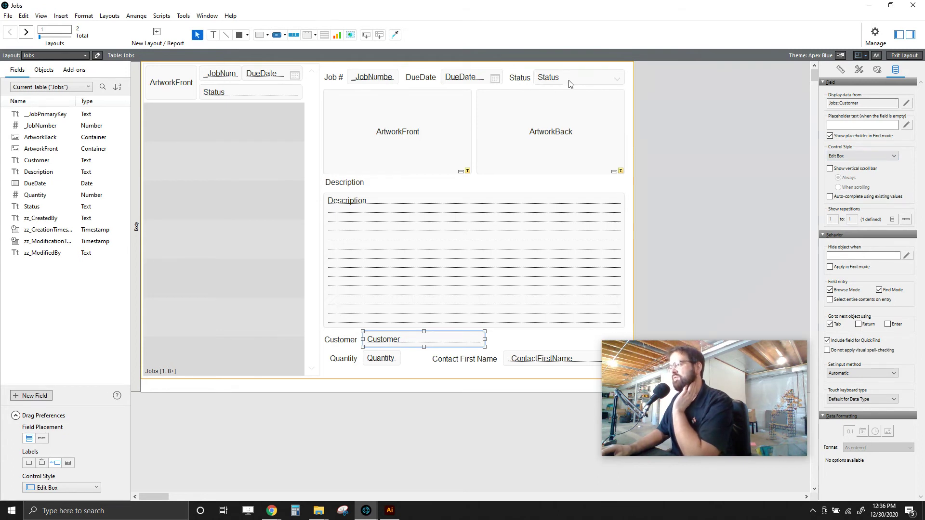
{"action": "left_click", "coordinate": [889, 156]}
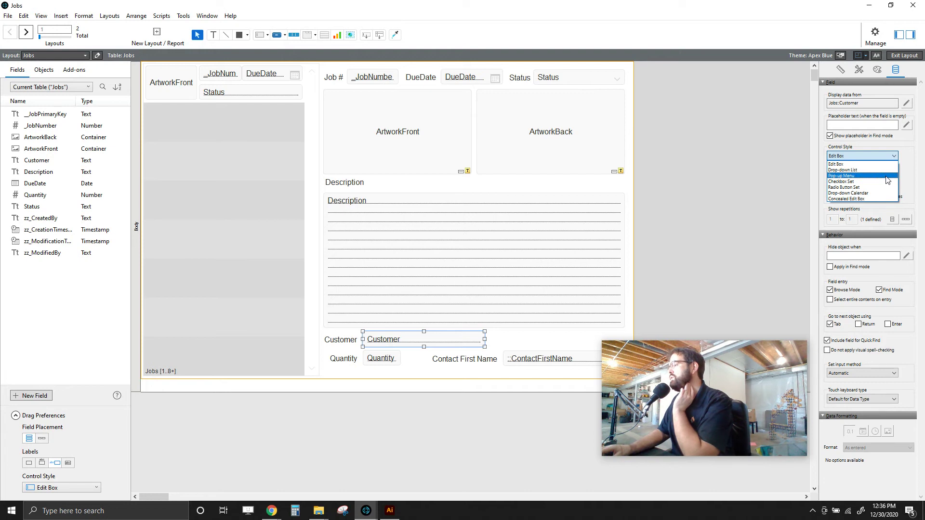
{"action": "left_click", "coordinate": [886, 176]}
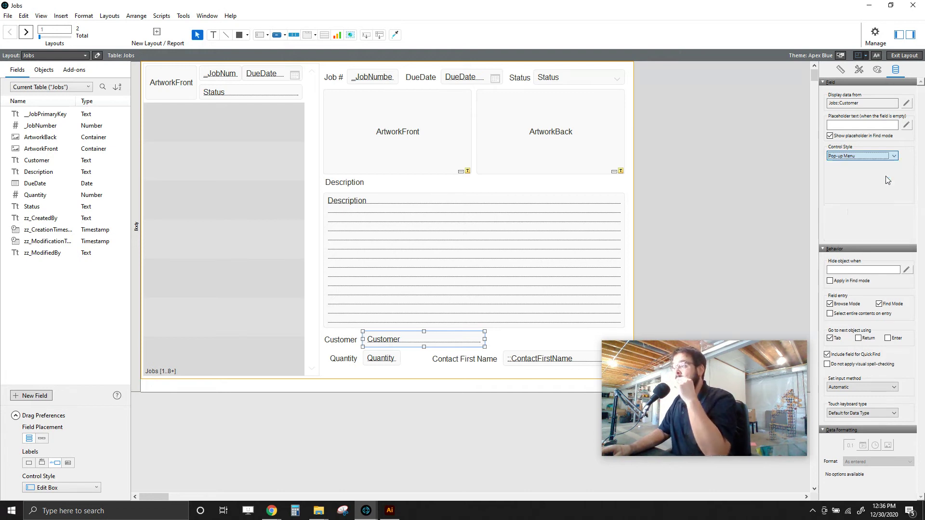
{"action": "left_click", "coordinate": [852, 156]}
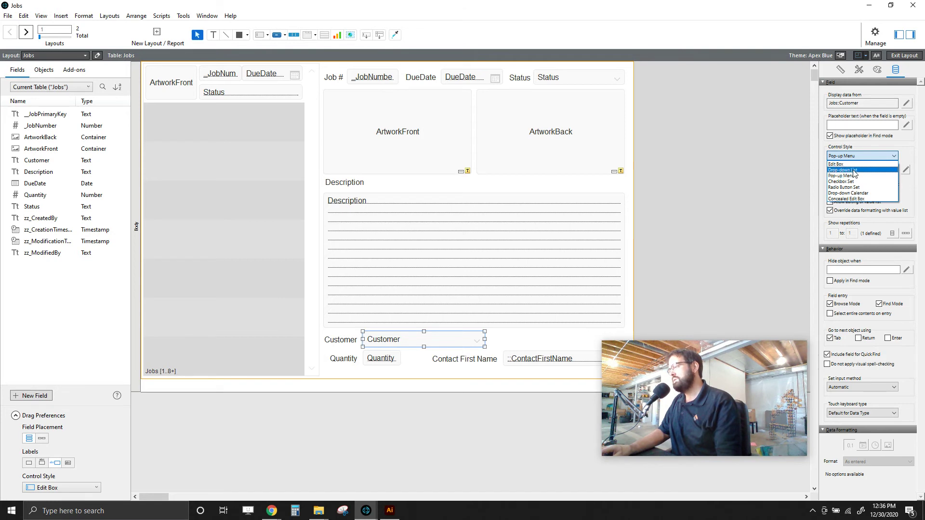
{"action": "left_click", "coordinate": [854, 171]}
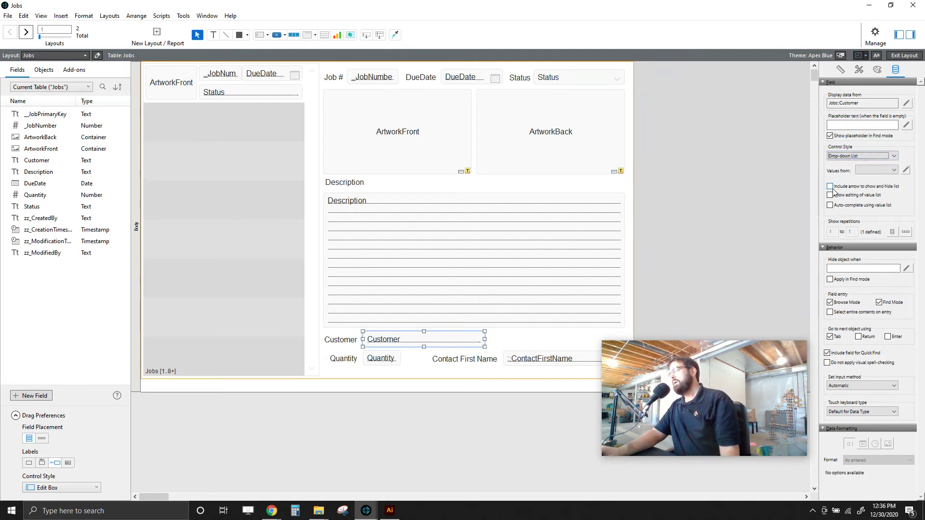
- Open Manage Value Lists from the Customer field's value list setting
{"action": "left_click", "coordinate": [895, 170]}
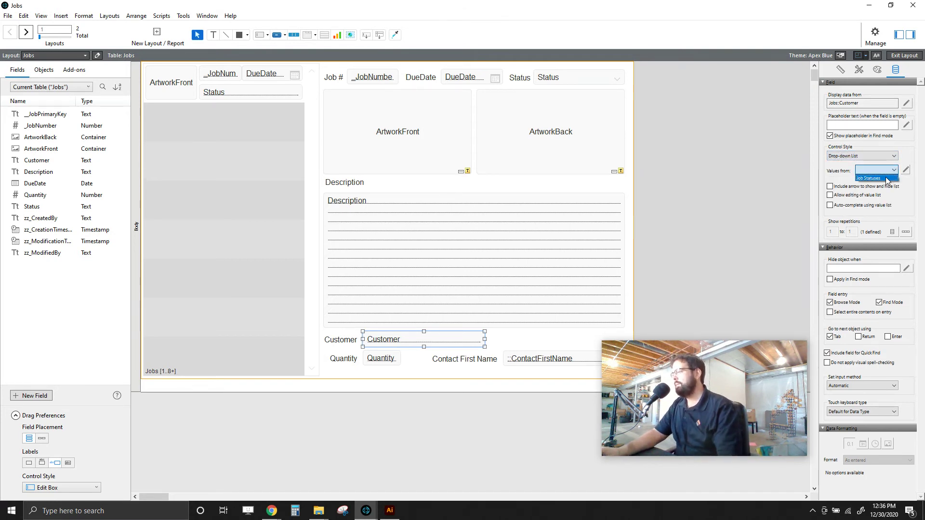
{"action": "left_click", "coordinate": [912, 173]}
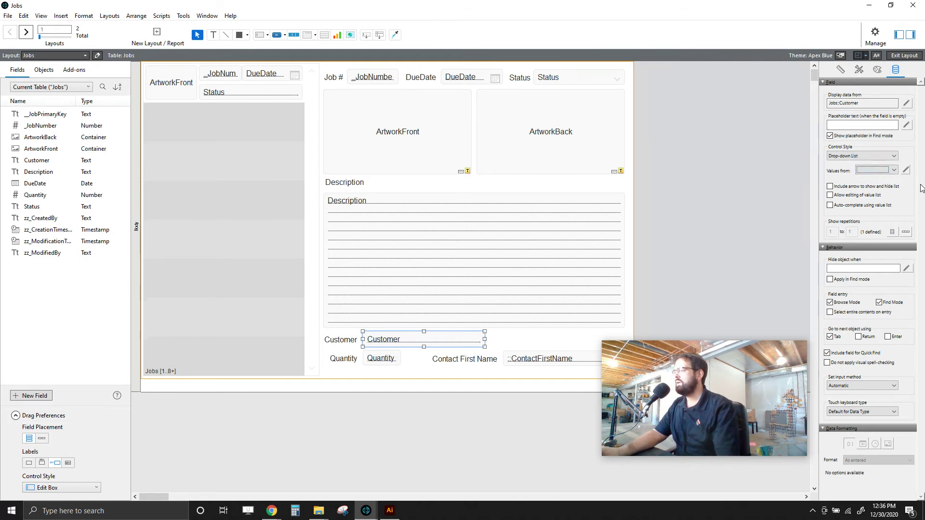
{"action": "left_click", "coordinate": [906, 170]}
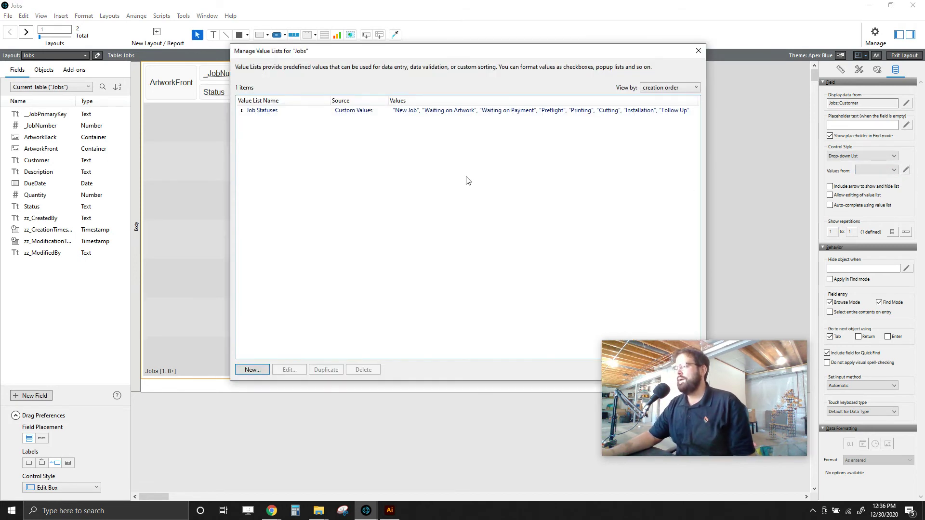
- Create a value list named Customers using values from Customers::CompanyName
{"action": "left_click_drag", "start_coordinate": [372, 54], "coordinate": [296, 57]}
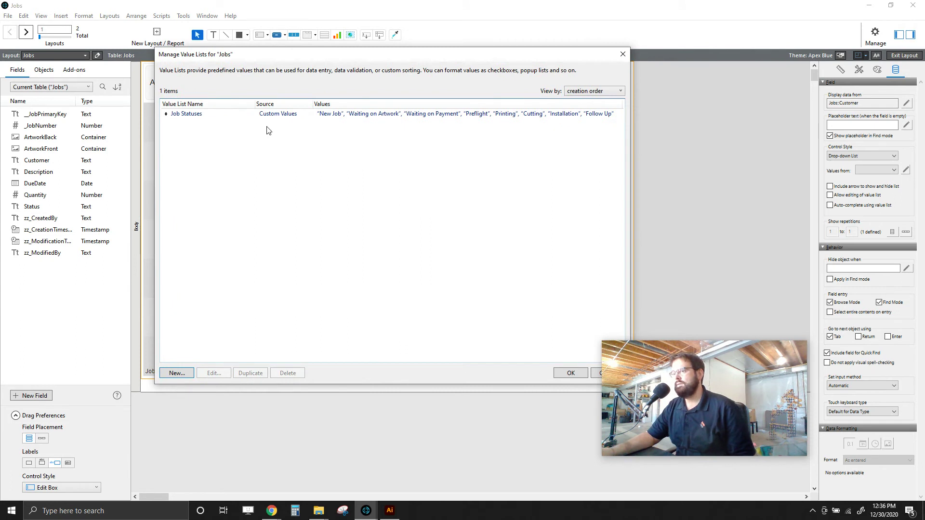
{"action": "left_click", "coordinate": [177, 374]}
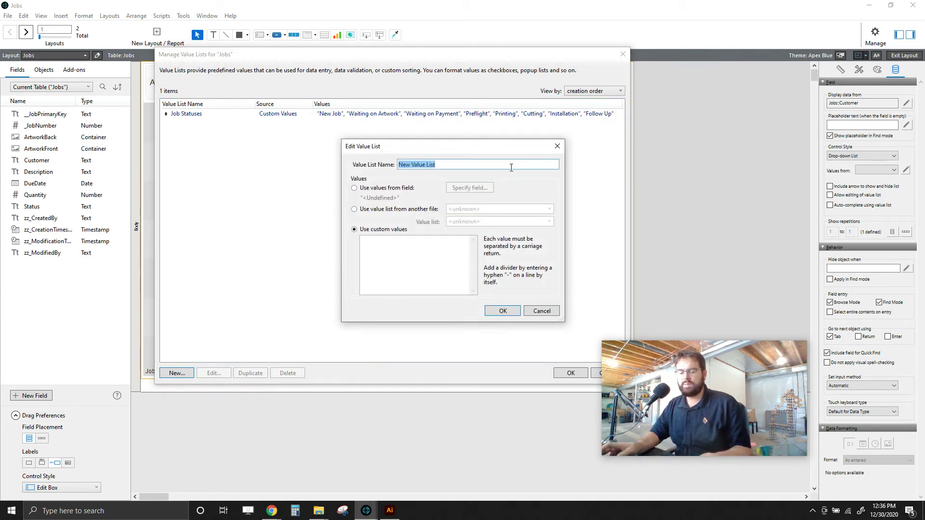
{"action": "type", "text": "Customers"}
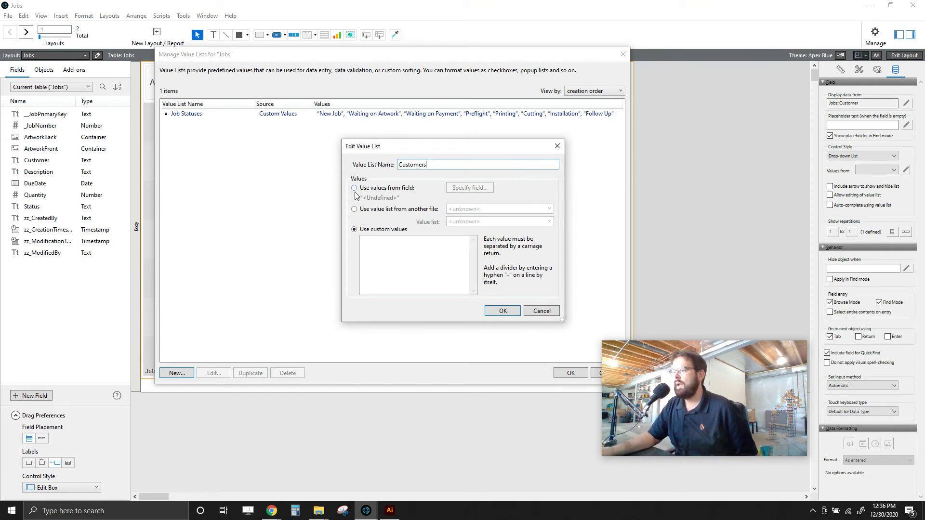
{"action": "left_click", "coordinate": [372, 249]}
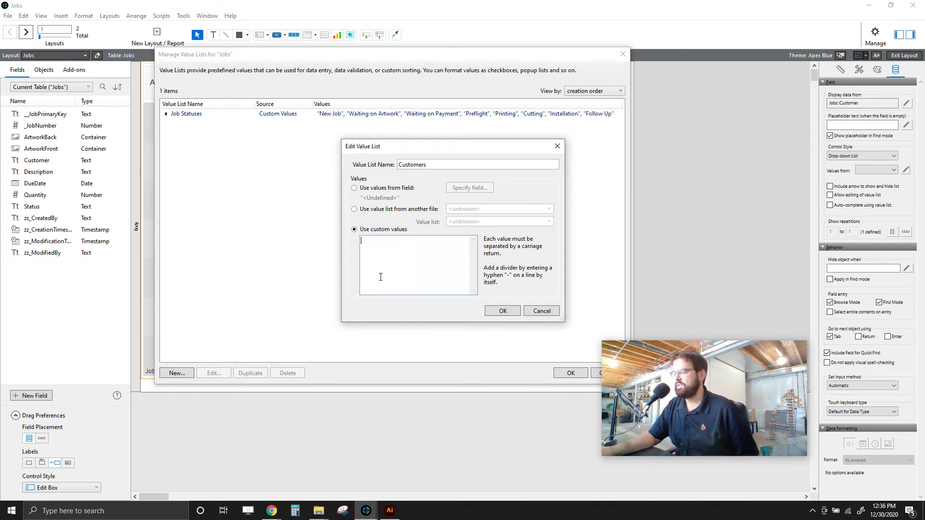
{"action": "left_click", "coordinate": [354, 187]}
{"action": "left_click", "coordinate": [451, 187]}
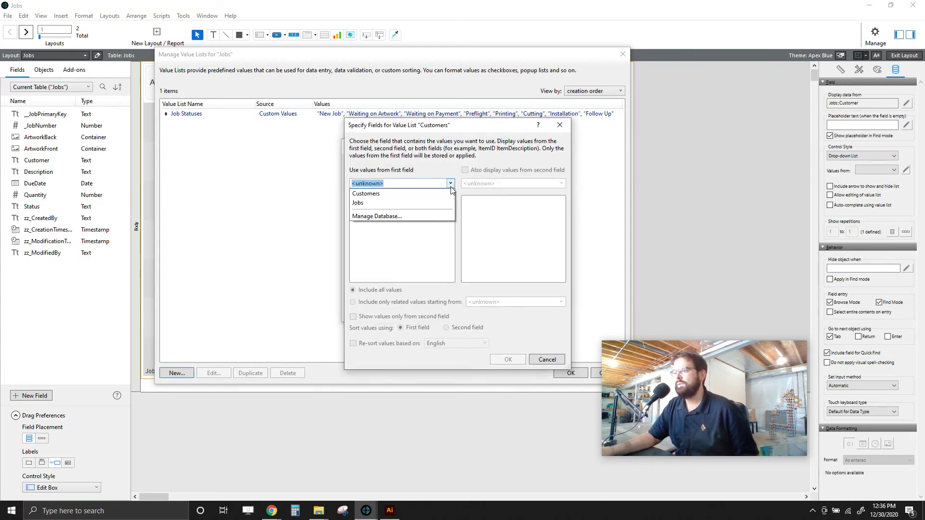
{"action": "left_click", "coordinate": [366, 194]}
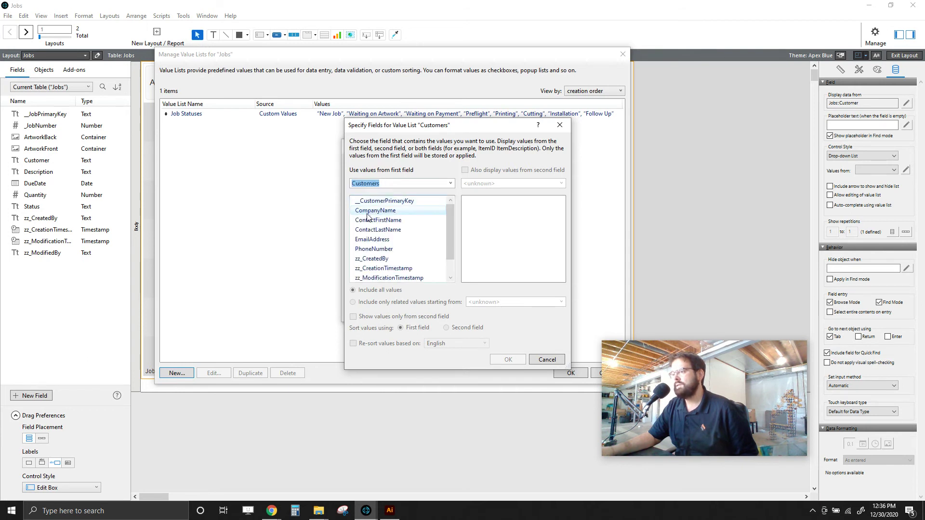
{"action": "left_click", "coordinate": [370, 215]}
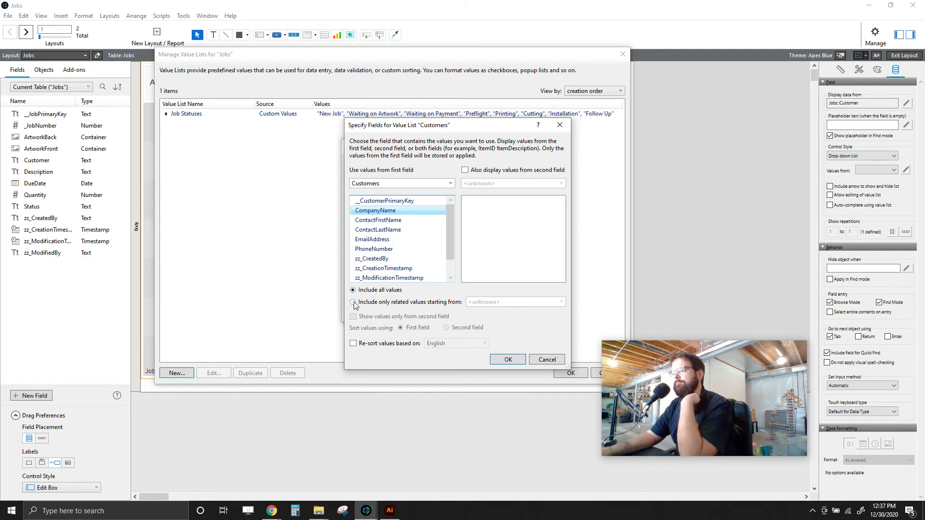
- Re-sort the list alphabetically, save it, and assign Customers to the Customer drop-down
{"action": "left_click", "coordinate": [357, 344]}
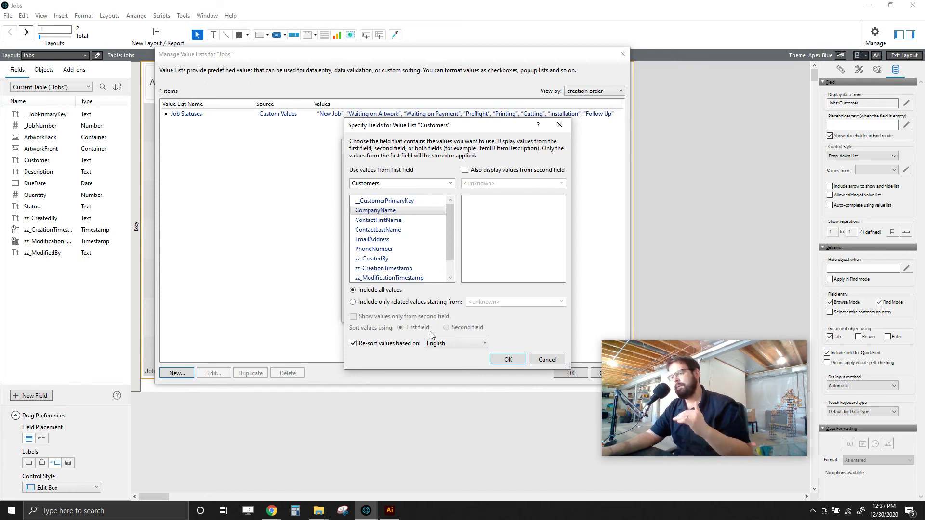
{"action": "left_click", "coordinate": [508, 360]}
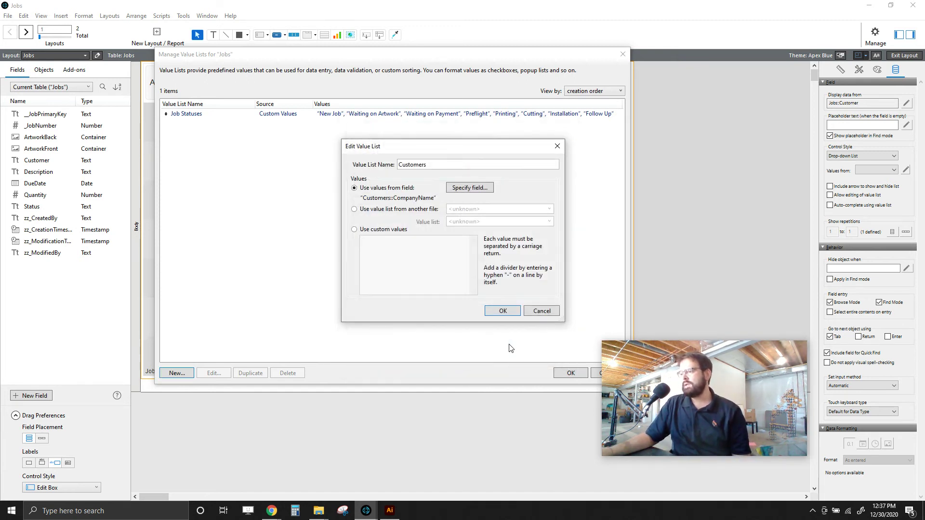
{"action": "left_click", "coordinate": [503, 311]}
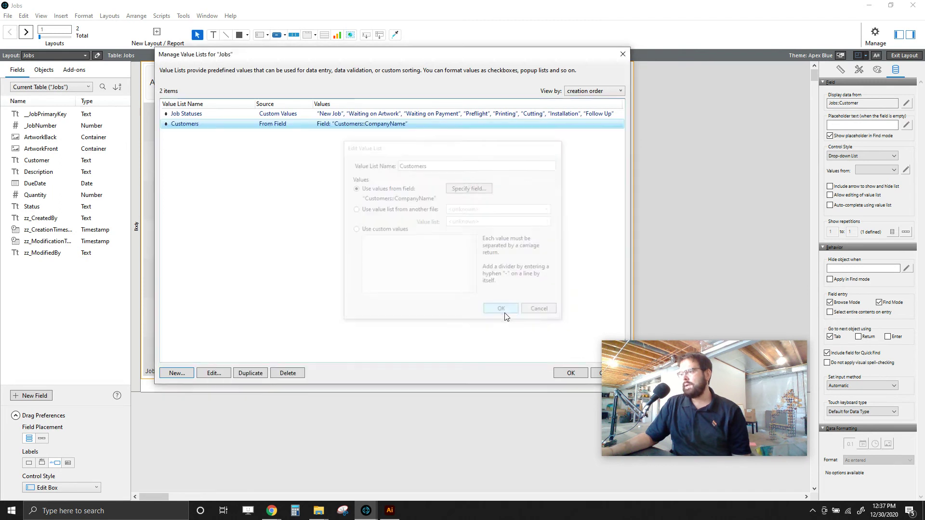
{"action": "left_click", "coordinate": [568, 374]}
{"action": "left_click", "coordinate": [894, 170]}
{"action": "left_click", "coordinate": [867, 194]}
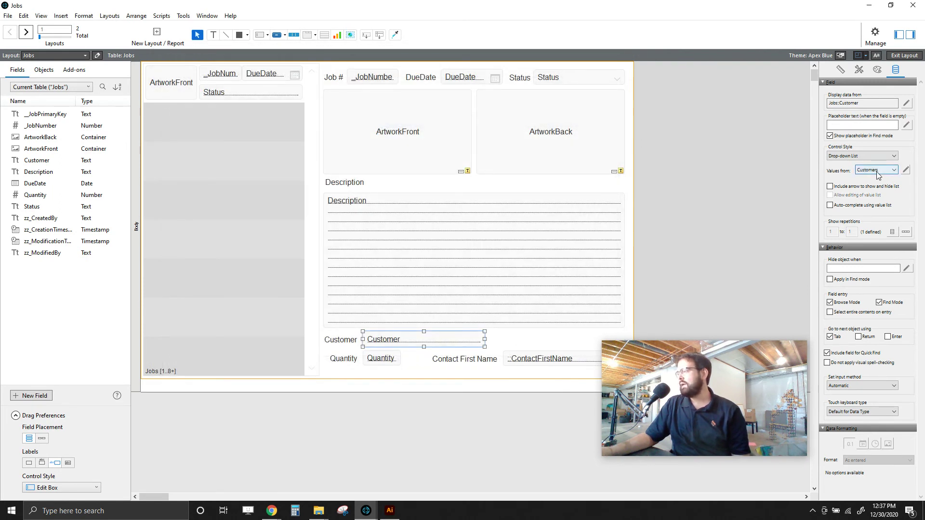
- Add the drop-down arrow, widen Customer across the layout, and enable value-list auto-complete
{"action": "left_click", "coordinate": [830, 186]}
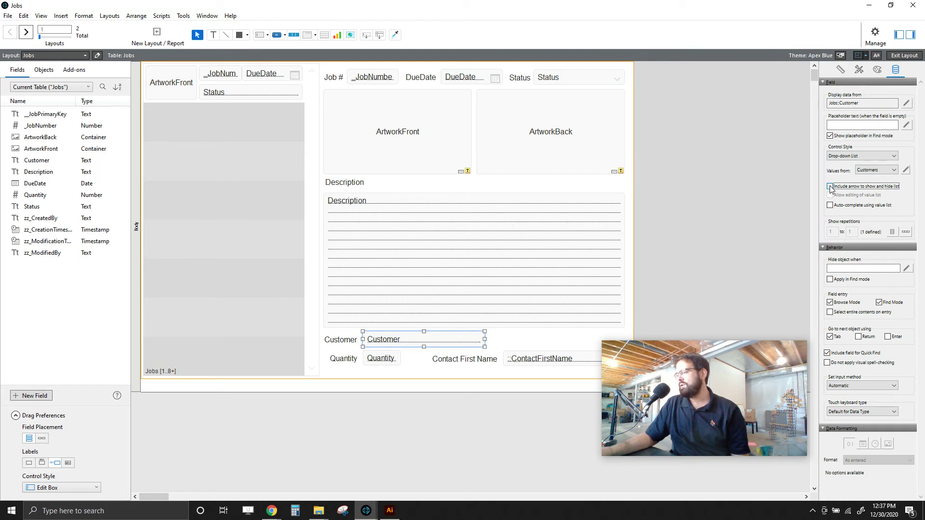
{"action": "left_click_drag", "start_coordinate": [485, 339], "coordinate": [624, 338]}
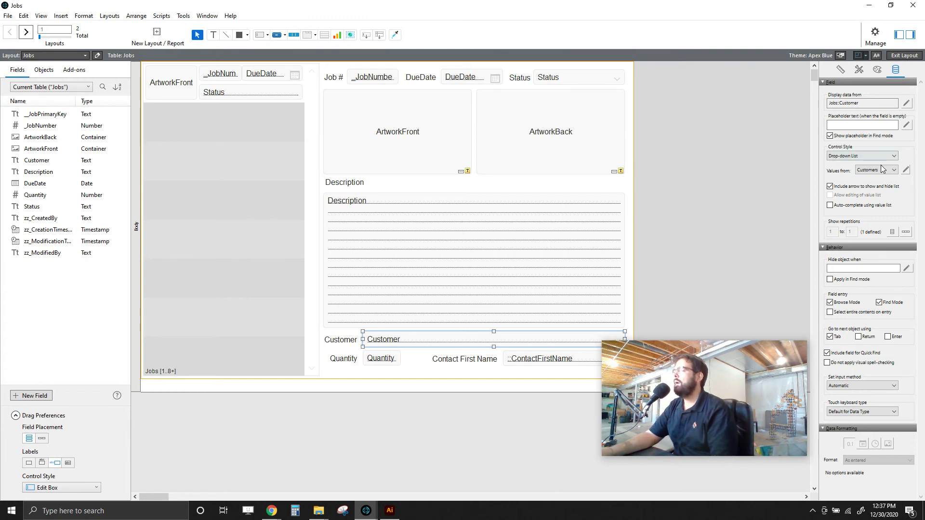
{"action": "left_click", "coordinate": [830, 206]}
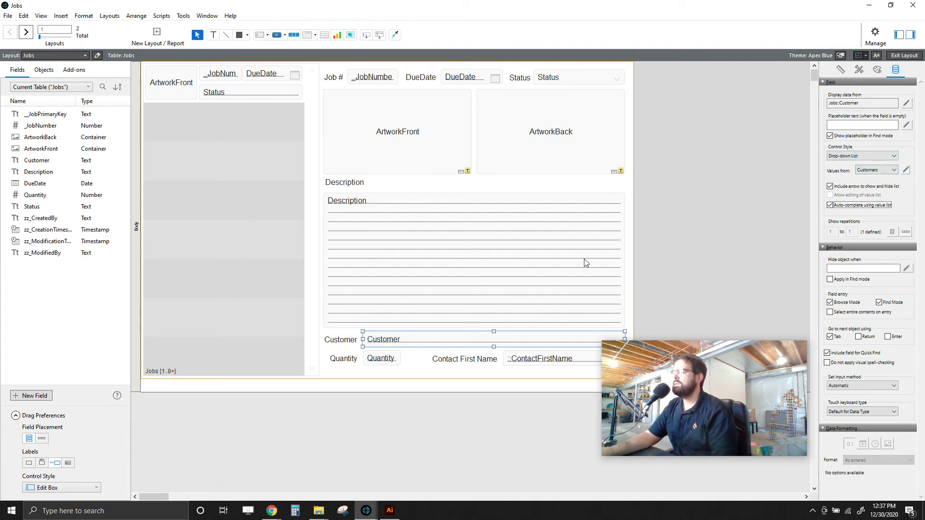
{"action": "left_click", "coordinate": [435, 403]}
{"action": "left_click", "coordinate": [437, 343]}
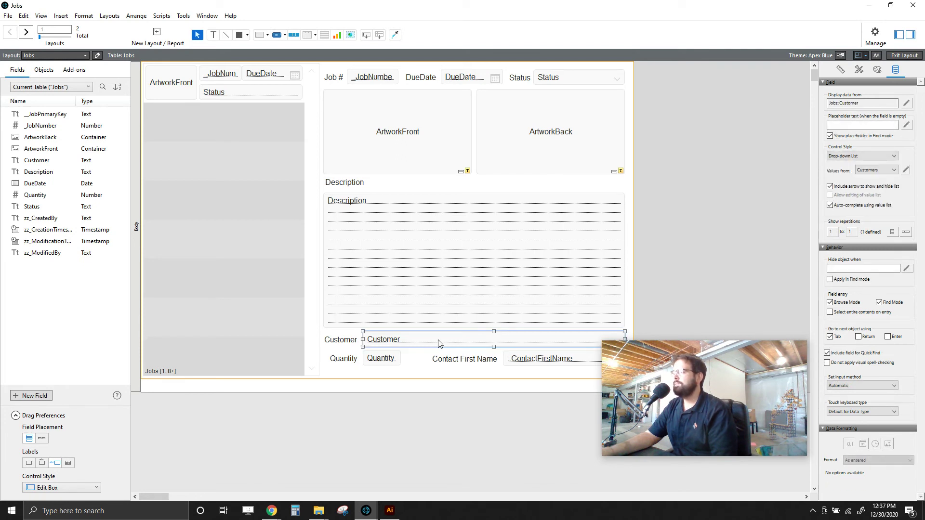
{"action": "left_click", "coordinate": [741, 217]}
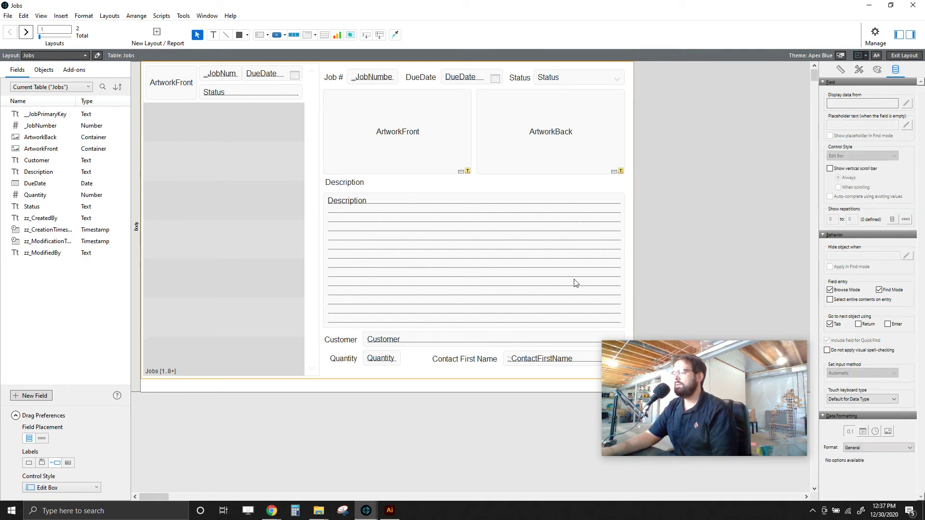
- Save the layout, then set job 1000's customer to John's Pancake House, quantity 10
{"action": "left_click", "coordinate": [906, 56]}
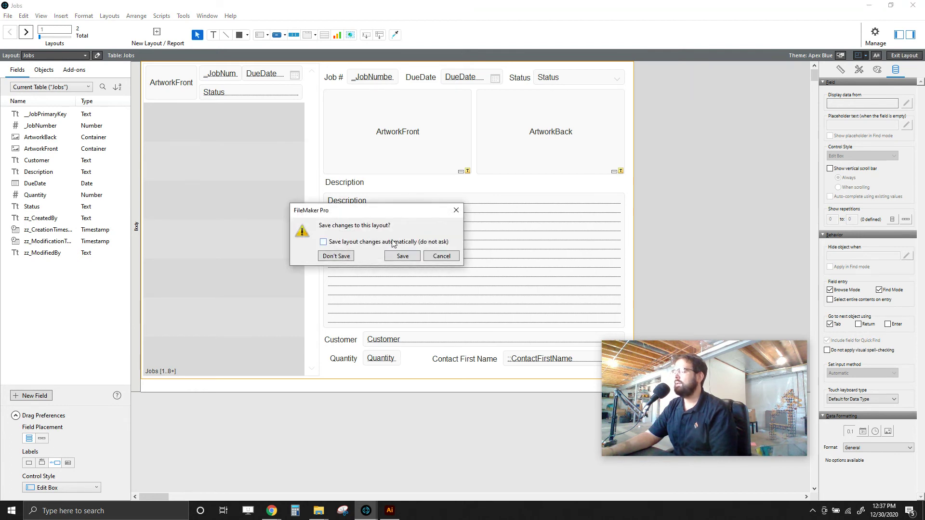
{"action": "left_click", "coordinate": [404, 256]}
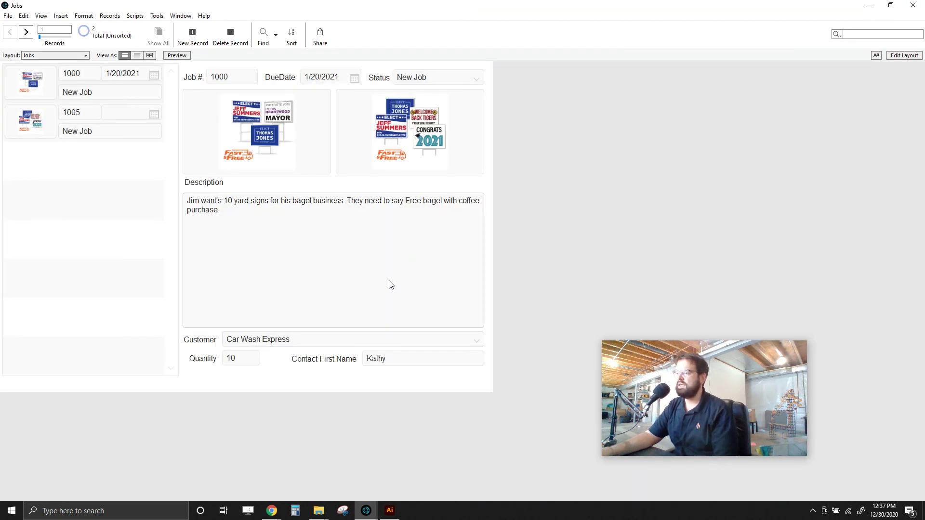
{"action": "left_click", "coordinate": [367, 343]}
{"action": "left_click", "coordinate": [478, 341]}
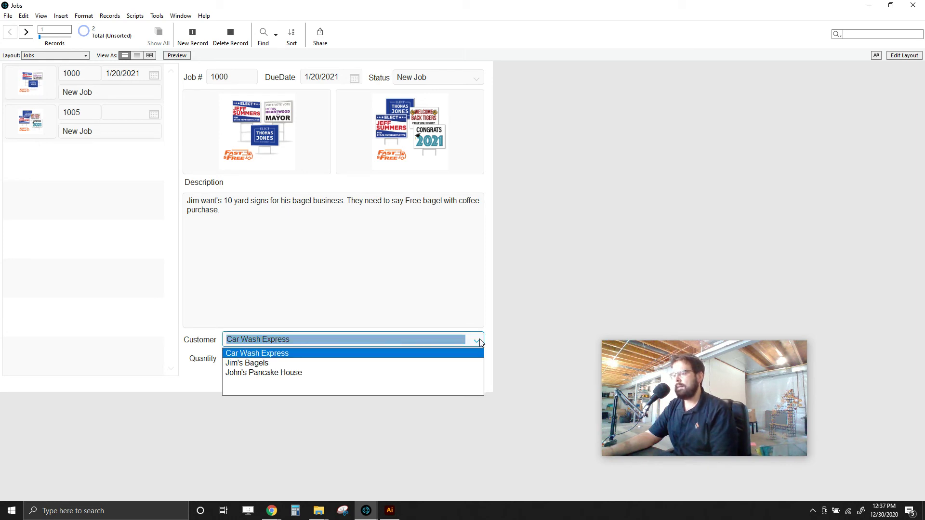
{"action": "left_click", "coordinate": [272, 363]}
{"action": "key", "text": "Tab"}
{"action": "type", "text": "10"}
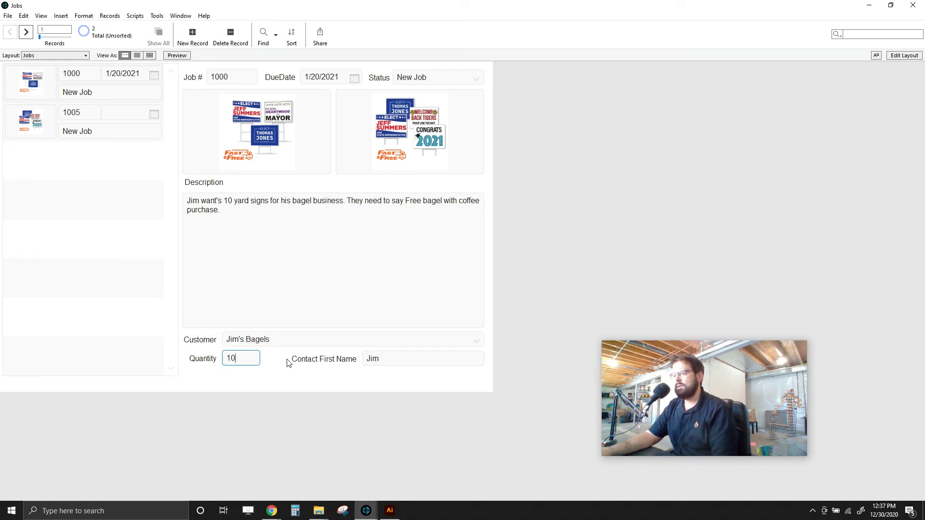
{"action": "left_click", "coordinate": [478, 343]}
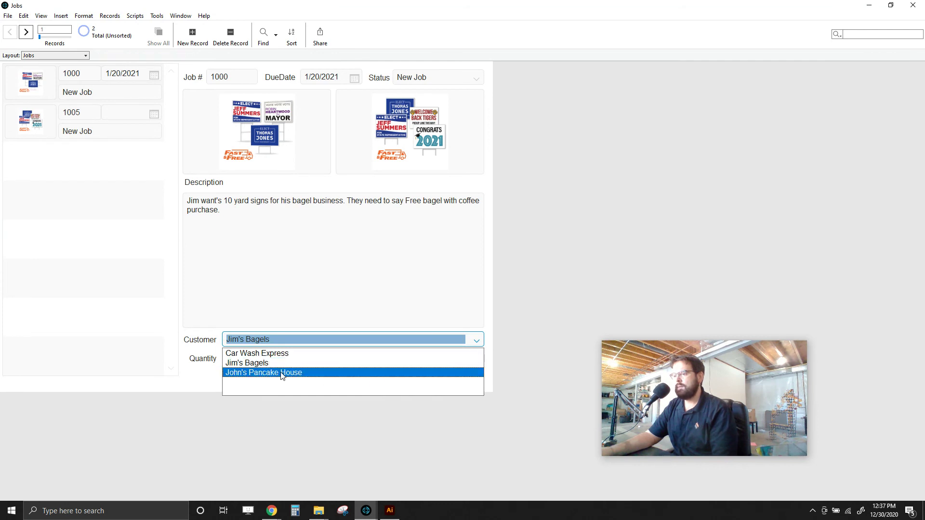
{"action": "left_click", "coordinate": [320, 375]}
{"action": "left_click", "coordinate": [549, 330]}
- Switch to the Customers layout
{"action": "left_click", "coordinate": [68, 56]}
{"action": "left_click", "coordinate": [47, 75]}
{"action": "left_click", "coordinate": [313, 94]}
- Add a Hannah's Bakery customer record with contact name and e-mail, then return to Jobs
{"action": "left_click", "coordinate": [193, 34]}
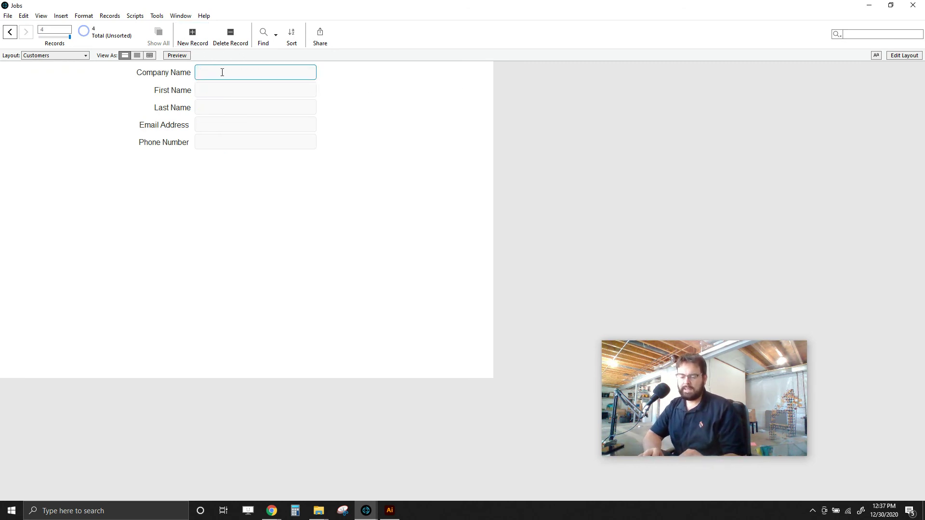
{"action": "type", "text": "Hannah's Bakery"}
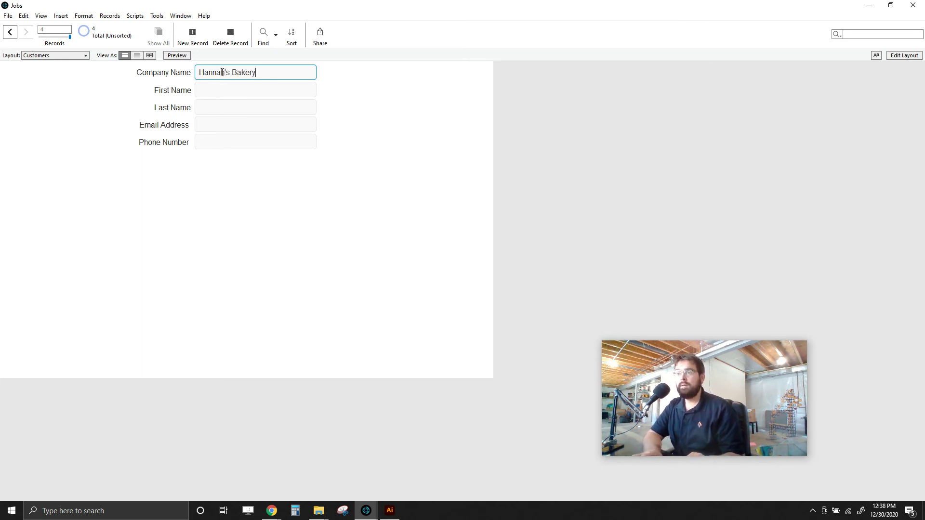
{"action": "key", "text": "Tab"}
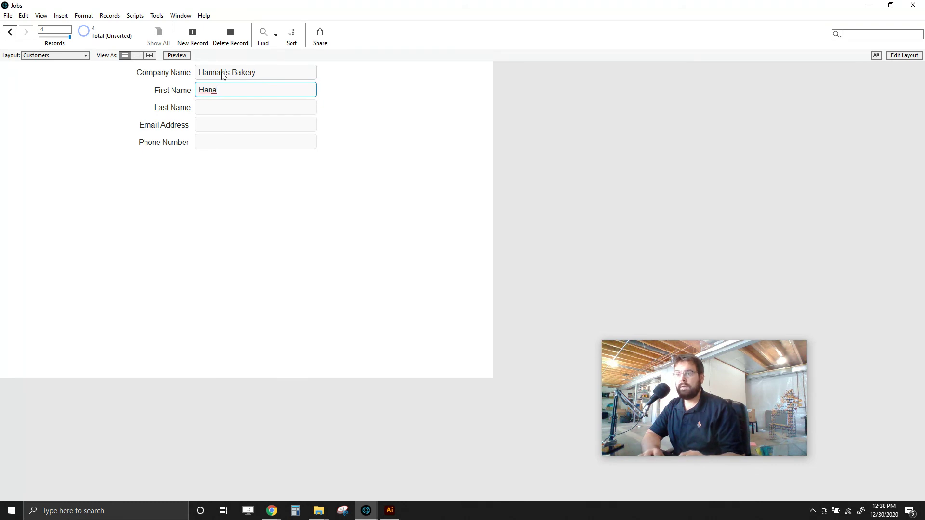
{"action": "key", "text": "Tab"}
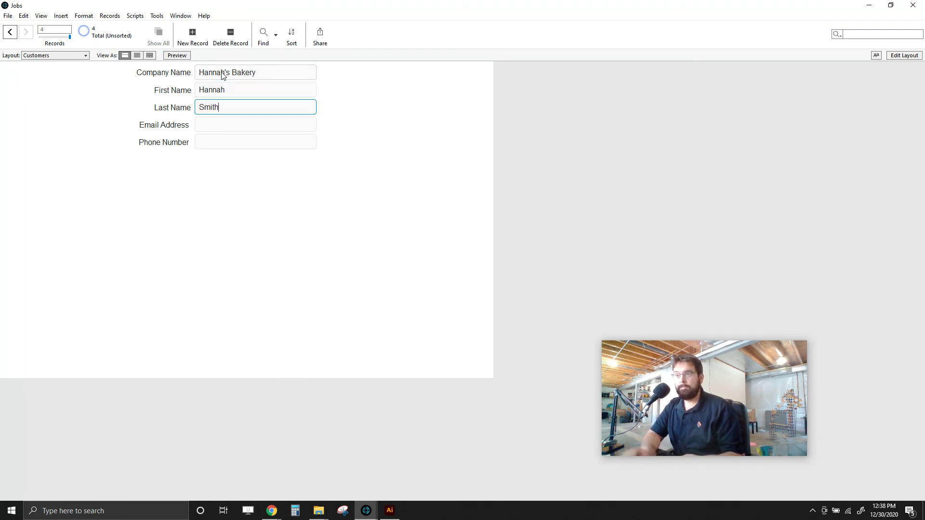
{"action": "left_click", "coordinate": [210, 129]}
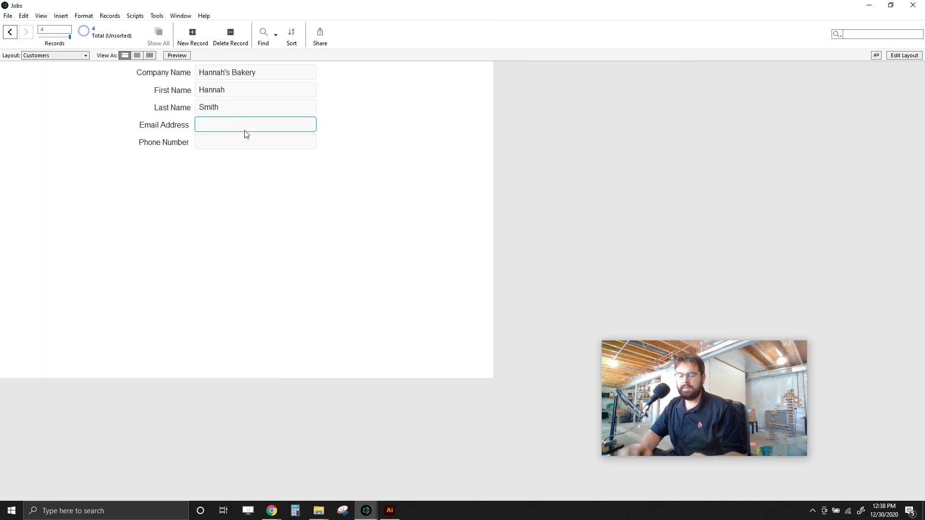
{"action": "key", "text": "Tab"}
{"action": "left_click", "coordinate": [34, 110]}
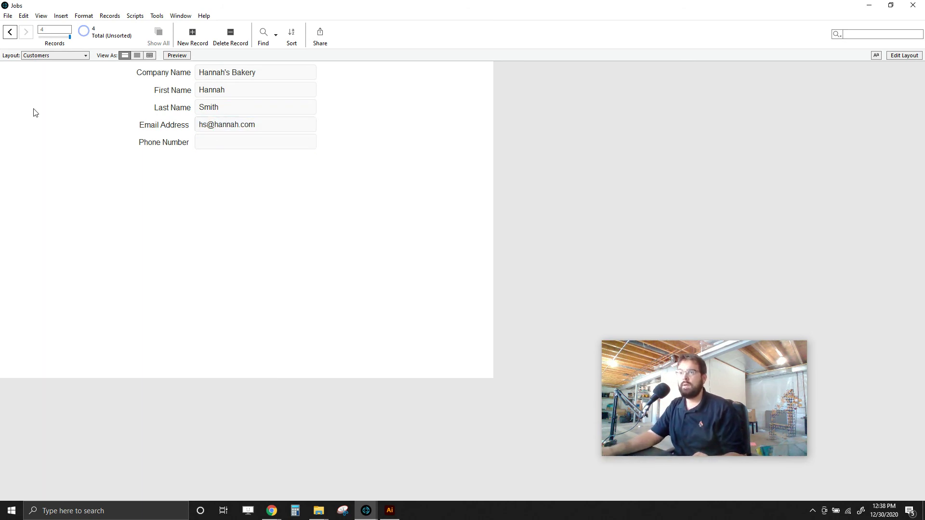
{"action": "left_click", "coordinate": [55, 67]}
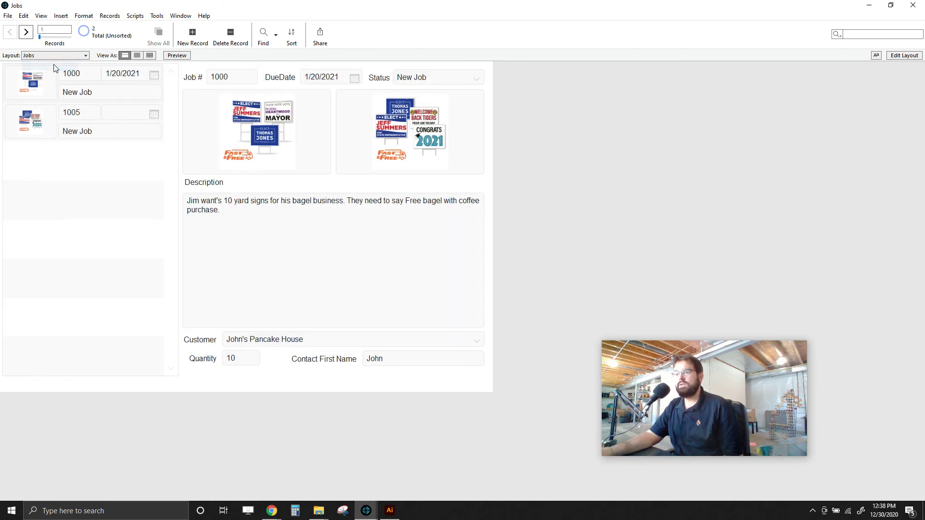
- Check the Customer drop-down for Hannah's Bakery, visiting the Customers layout and returning to Jobs
{"action": "left_click", "coordinate": [348, 342]}
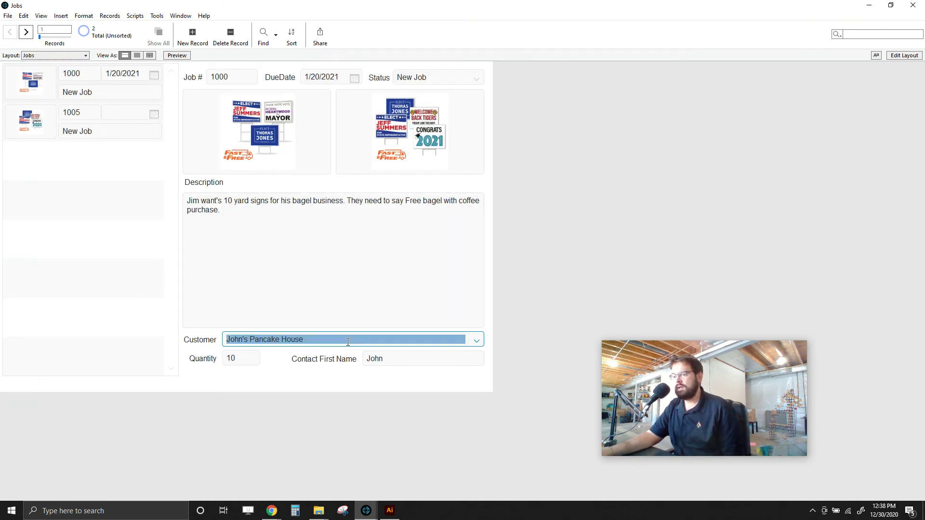
{"action": "left_click", "coordinate": [476, 342]}
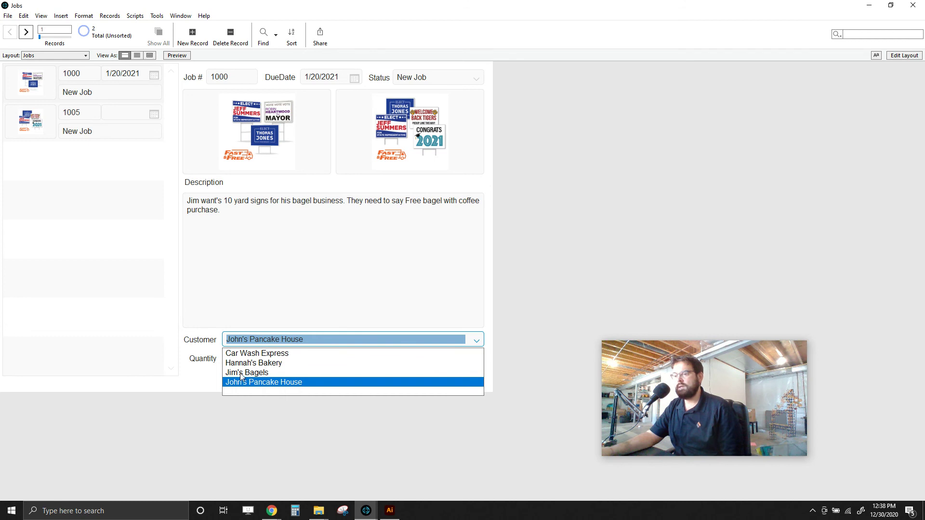
{"action": "left_click", "coordinate": [517, 261]}
{"action": "left_click", "coordinate": [85, 56]}
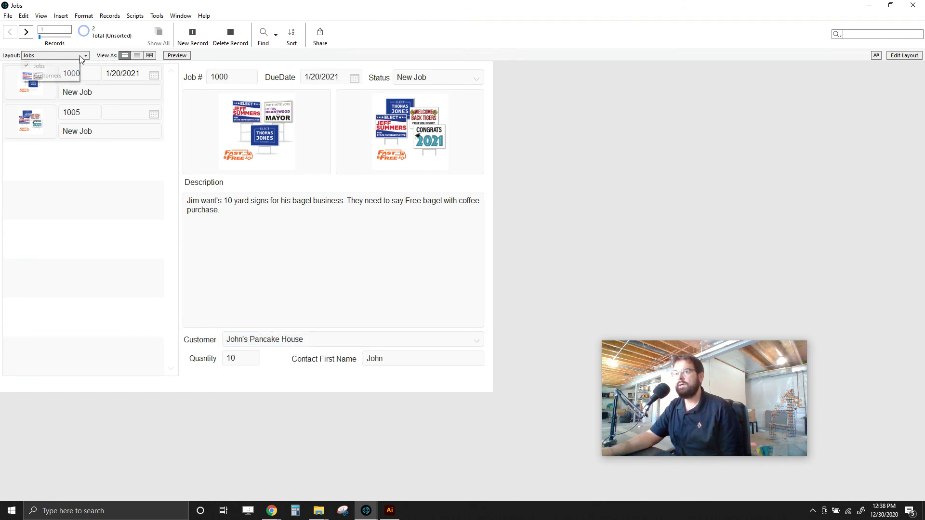
{"action": "left_click", "coordinate": [48, 75]}
{"action": "left_click", "coordinate": [74, 57]}
{"action": "left_click", "coordinate": [70, 68]}
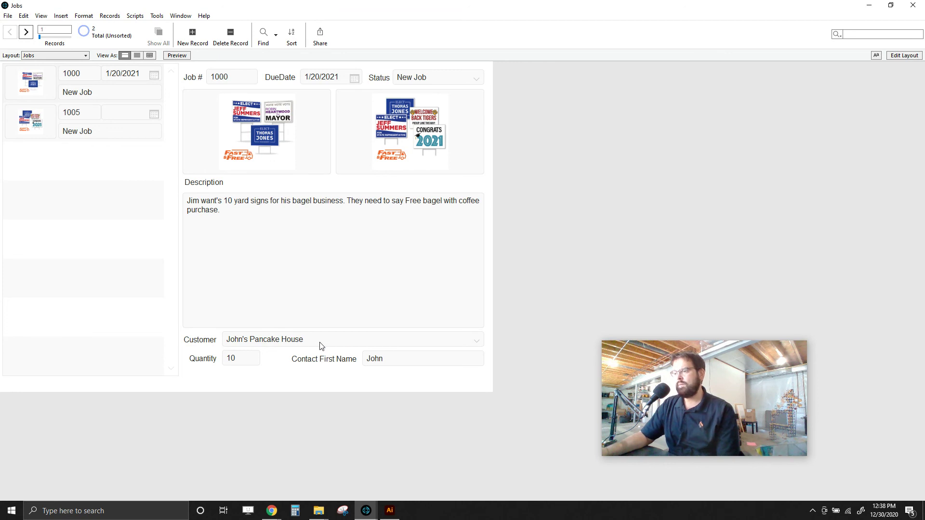
- Pick Hannah's Bakery, then Car Wash Express, as job 1000's customer and commit
{"action": "left_click", "coordinate": [484, 341]}
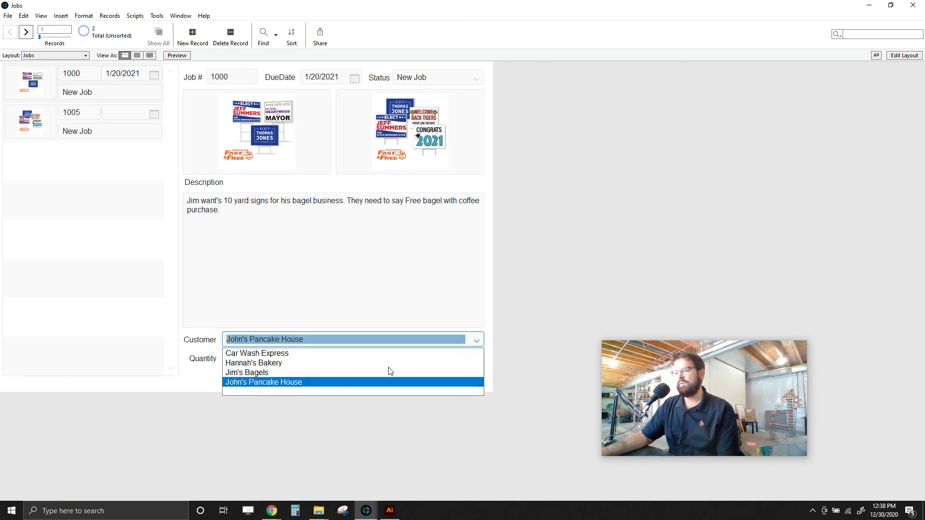
{"action": "left_click", "coordinate": [260, 363]}
{"action": "left_click", "coordinate": [306, 343]}
{"action": "left_click", "coordinate": [477, 342]}
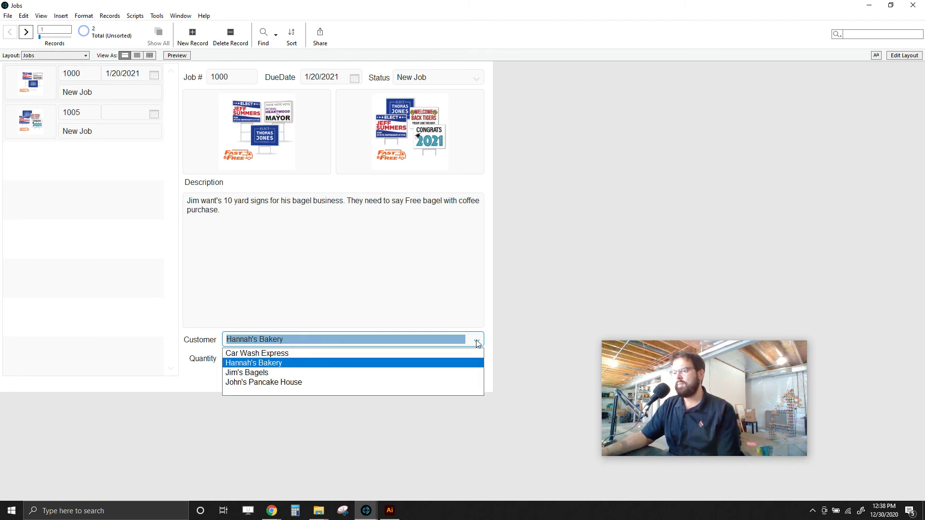
{"action": "left_click", "coordinate": [255, 355]}
{"action": "left_click", "coordinate": [551, 264]}
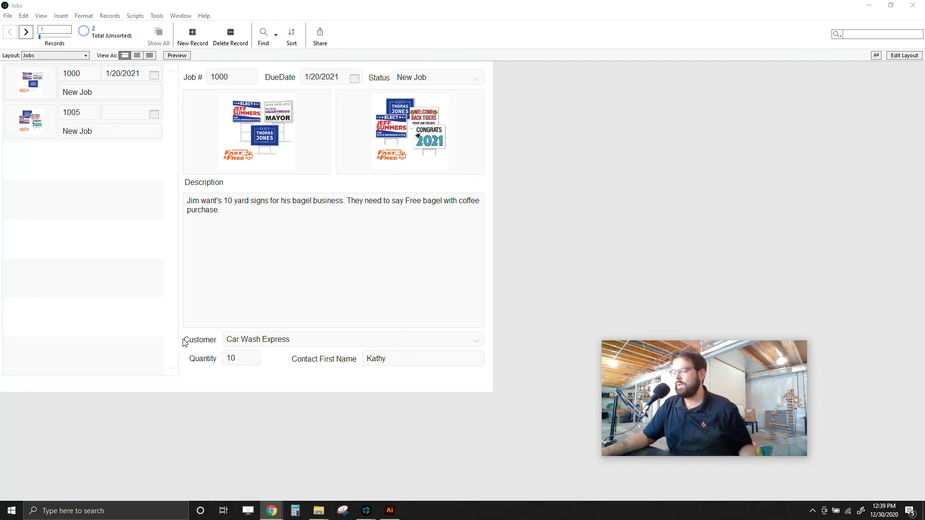
{"action": "left_click", "coordinate": [591, 268]}
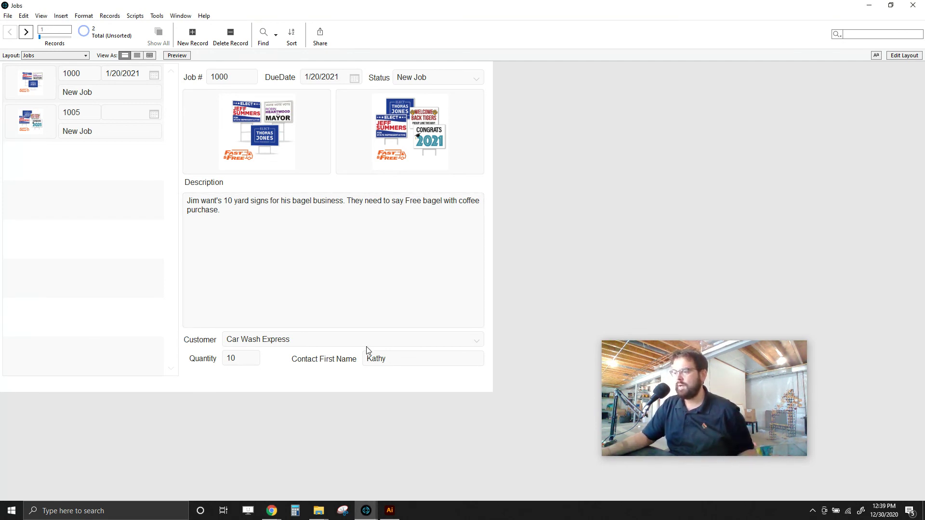
{"action": "key", "text": "ctrl+shift+d"}
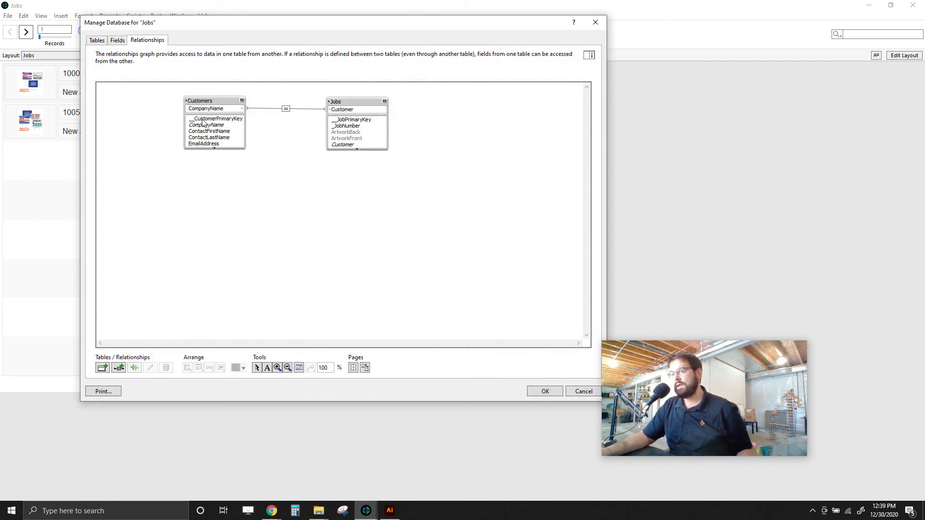
{"action": "left_click_drag", "start_coordinate": [345, 102], "coordinate": [360, 98]}
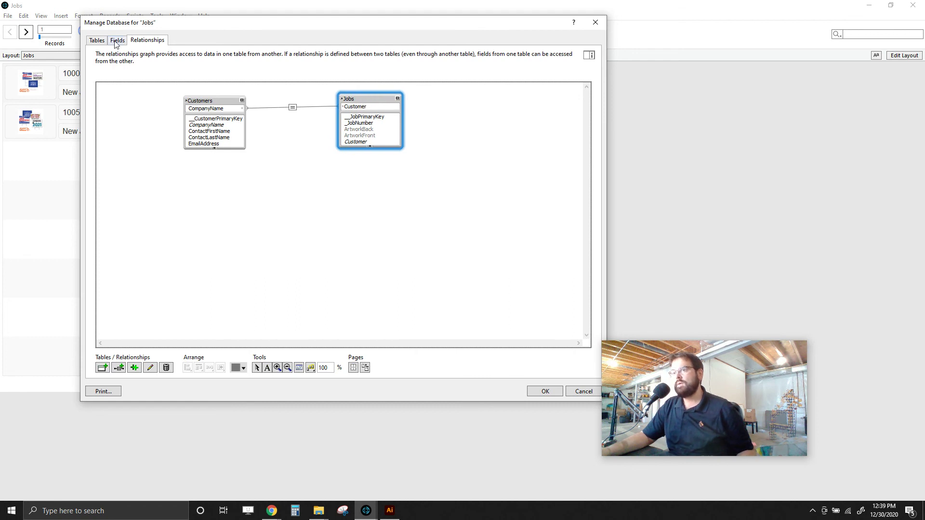
{"action": "left_click", "coordinate": [582, 390]}
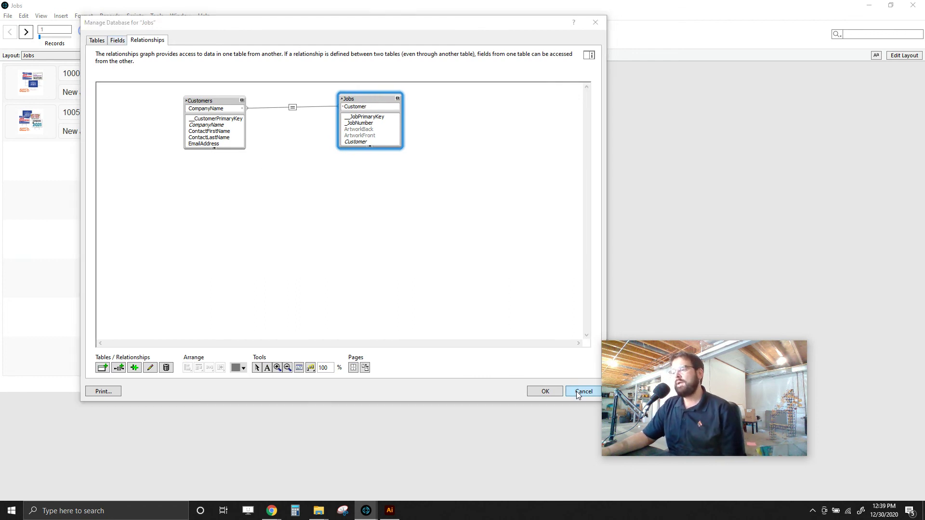
{"action": "left_click", "coordinate": [369, 240]}
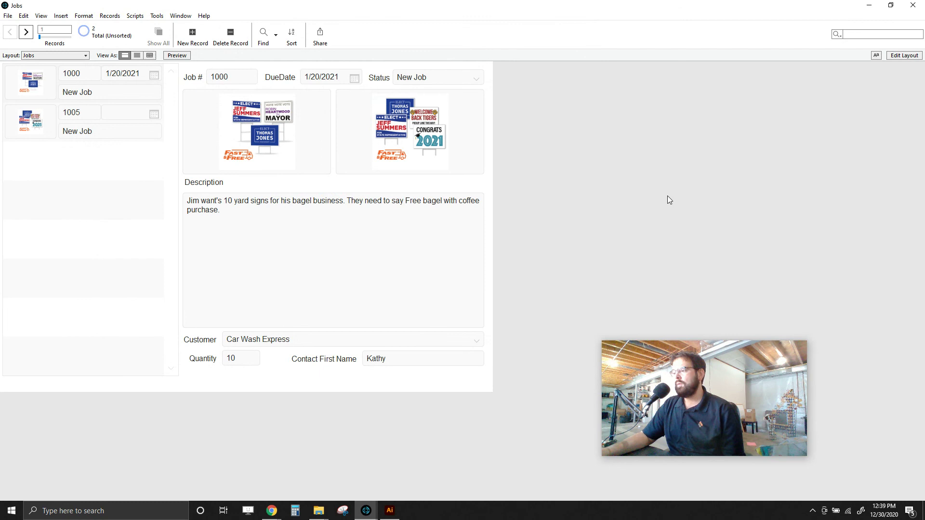
- Set job 1000's customer to Hannah's Bakery and commit, checking job 1005 along the way
{"action": "left_click", "coordinate": [282, 339]}
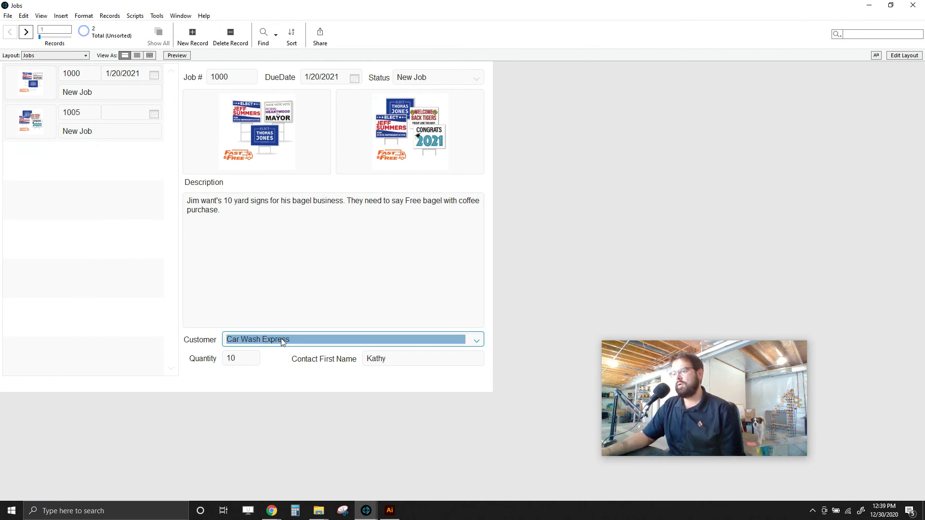
{"action": "left_click", "coordinate": [32, 87]}
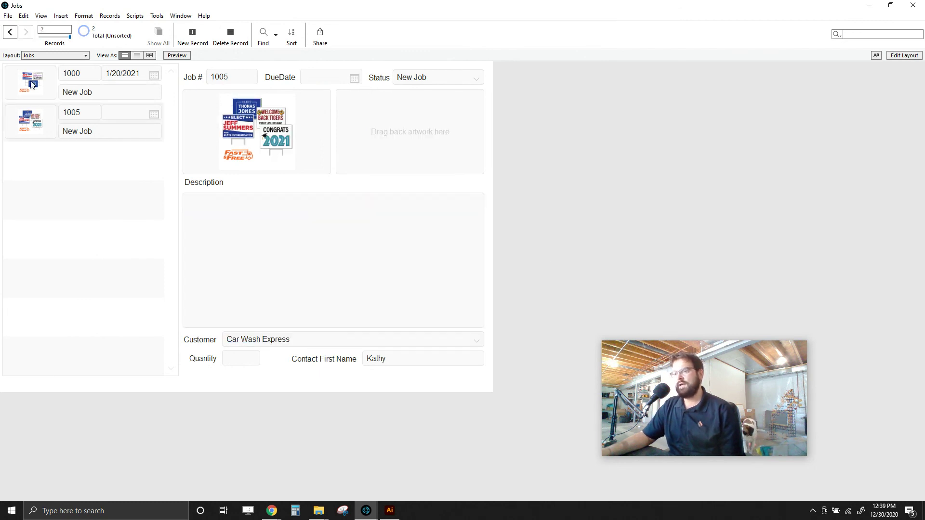
{"action": "left_click", "coordinate": [239, 343]}
{"action": "left_click", "coordinate": [476, 343]}
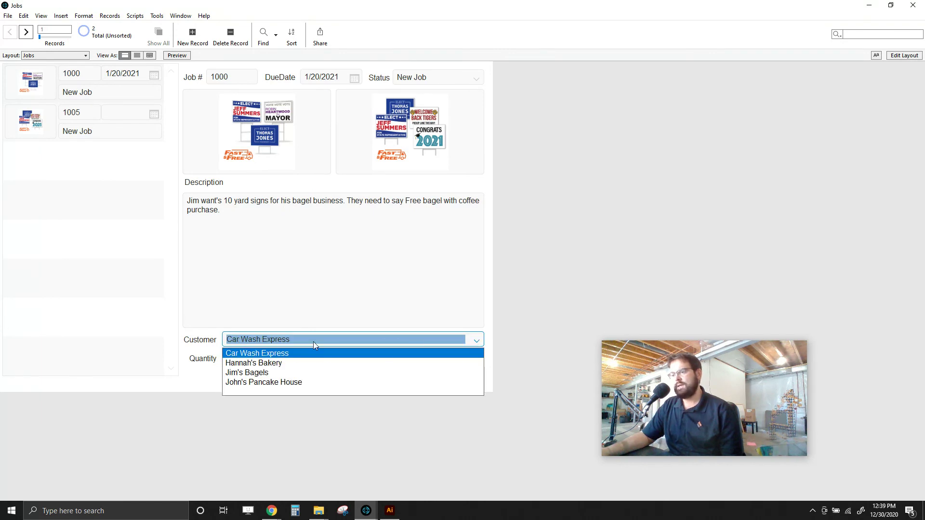
{"action": "left_click", "coordinate": [254, 362]}
{"action": "left_click", "coordinate": [502, 283]}
{"action": "left_click", "coordinate": [52, 128]}
{"action": "left_click", "coordinate": [45, 95]}
{"action": "left_click", "coordinate": [30, 57]}
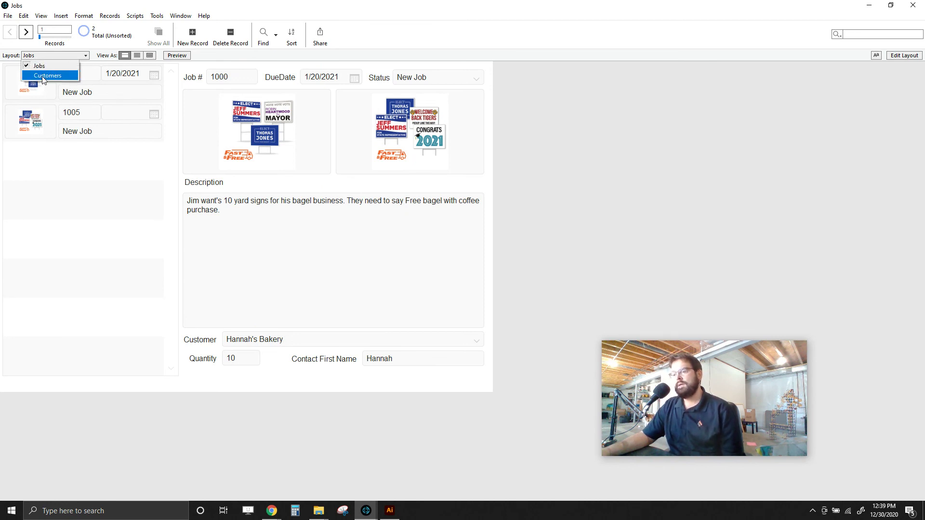
- On the Customers layout, rename Hannah's Bakery to Hannah Bakery and commit
{"action": "left_click", "coordinate": [43, 77]}
{"action": "left_click", "coordinate": [225, 75]}
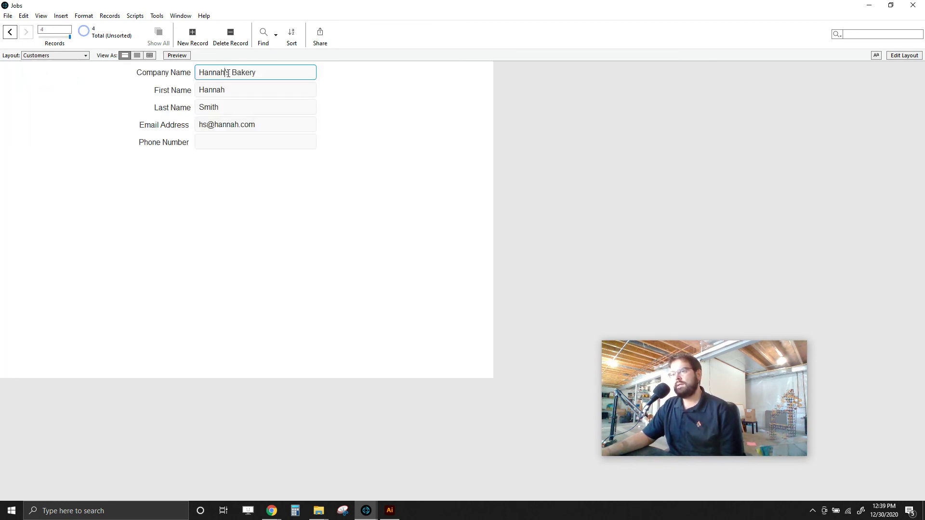
{"action": "key", "text": "BackSpace"}
{"action": "key", "text": "Delete"}
{"action": "left_click", "coordinate": [379, 130]}
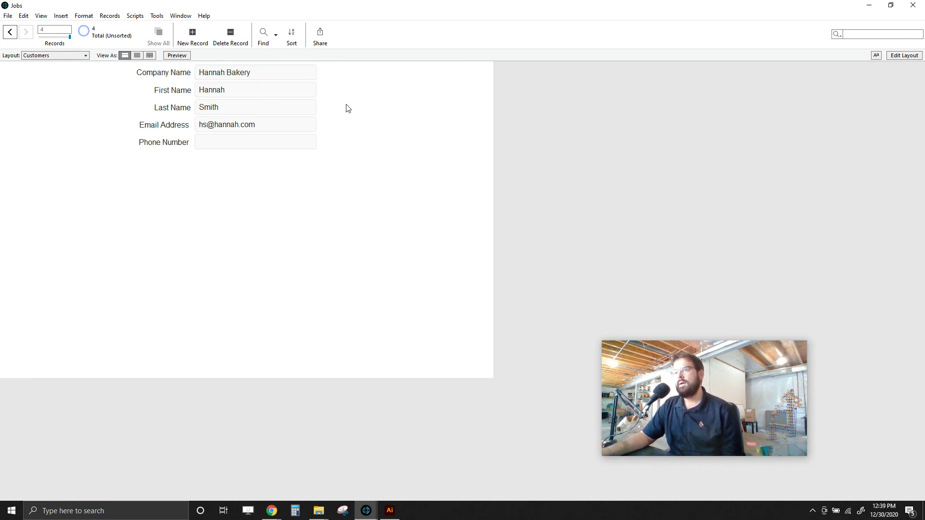
- Switch between the Jobs and Customers layouts, reviewing jobs 1005 and 1000
{"action": "left_click", "coordinate": [73, 55]}
{"action": "left_click", "coordinate": [74, 67]}
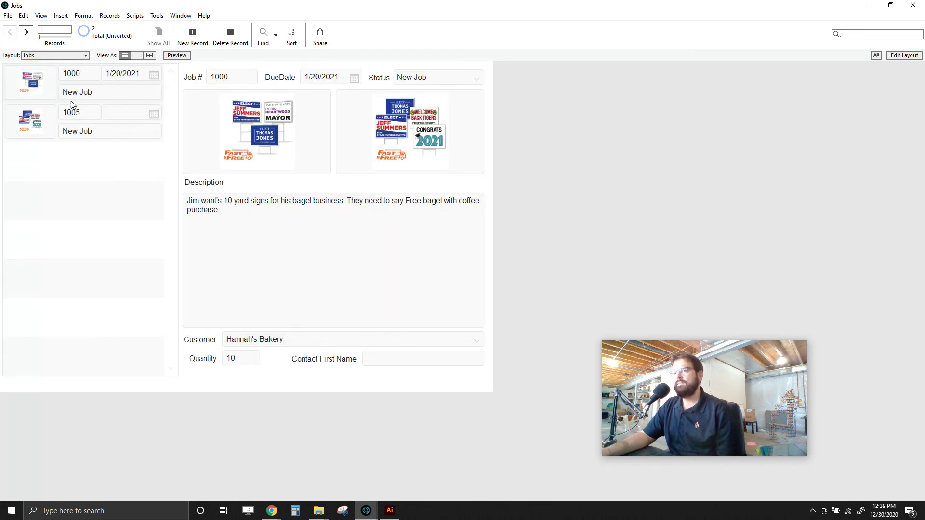
{"action": "left_click", "coordinate": [41, 130]}
{"action": "left_click", "coordinate": [42, 86]}
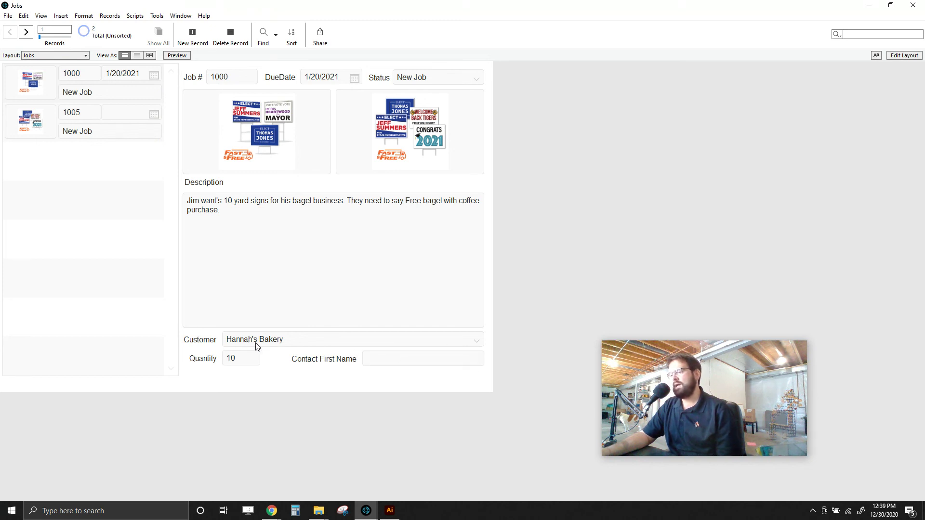
{"action": "left_click", "coordinate": [50, 57]}
{"action": "left_click", "coordinate": [47, 76]}
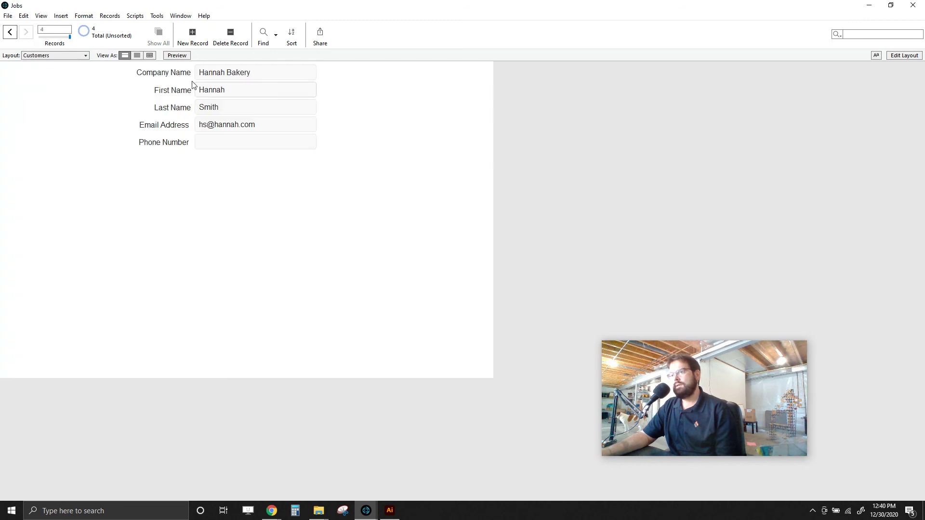
{"action": "left_click", "coordinate": [78, 56]}
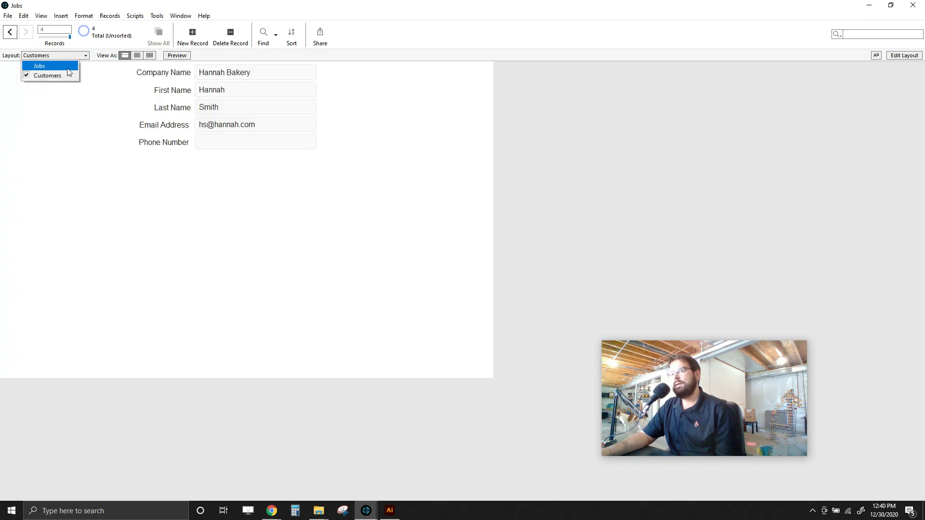
{"action": "left_click", "coordinate": [56, 65]}
- Return to job 1000, choose Hannah Bakery as its customer, and commit
{"action": "left_click", "coordinate": [50, 117]}
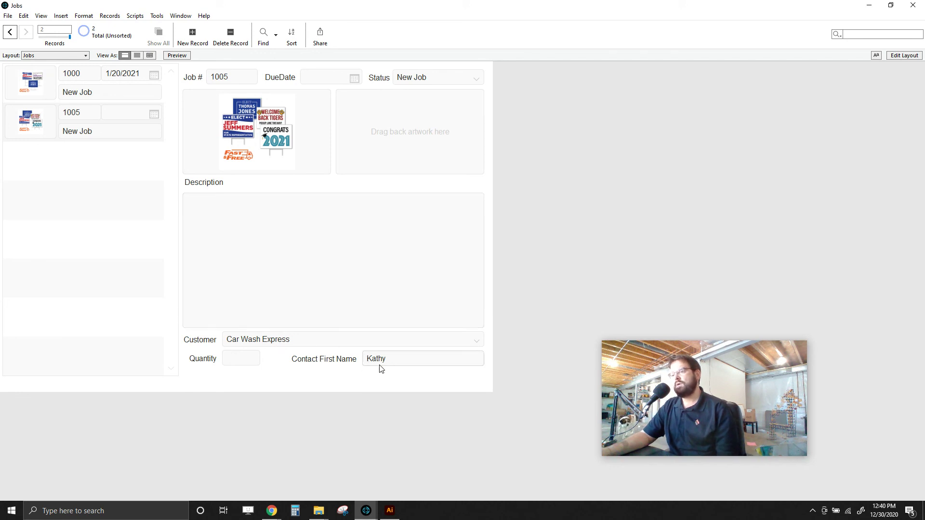
{"action": "left_click", "coordinate": [48, 89]}
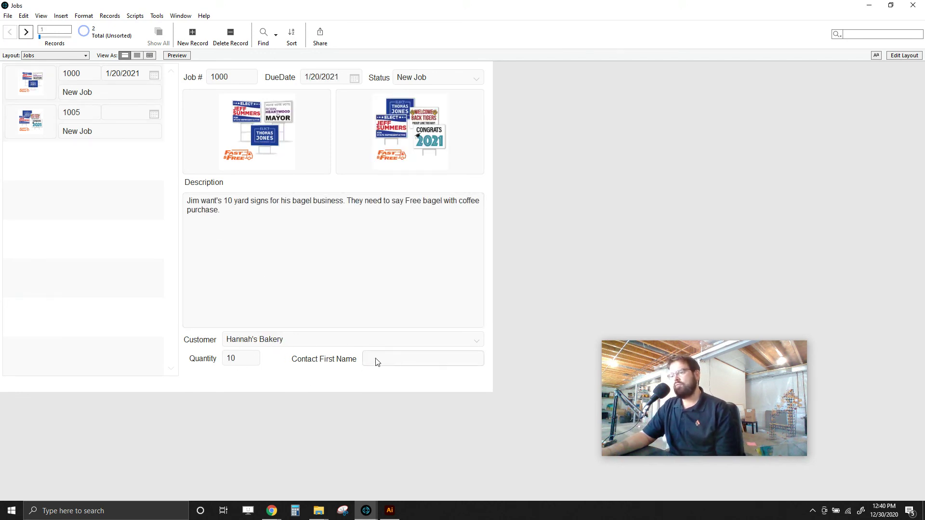
{"action": "left_click", "coordinate": [346, 341]}
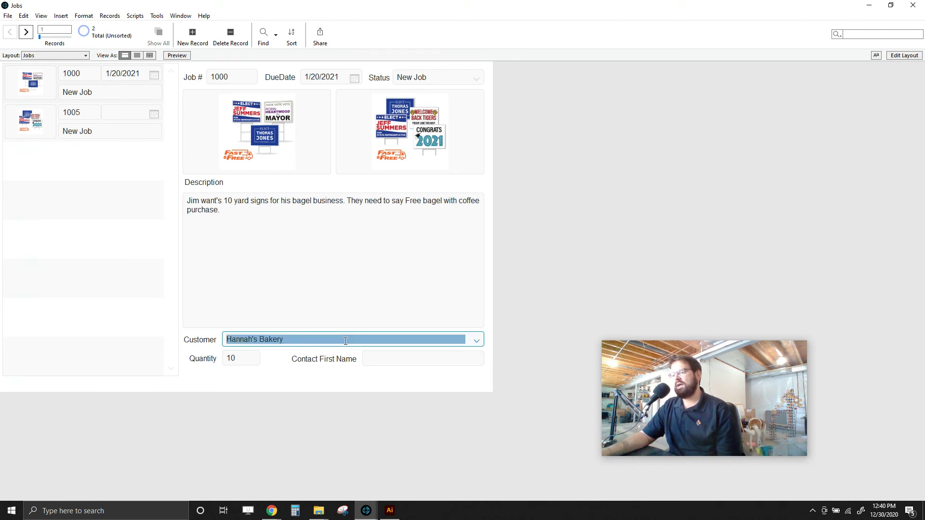
{"action": "left_click", "coordinate": [476, 341]}
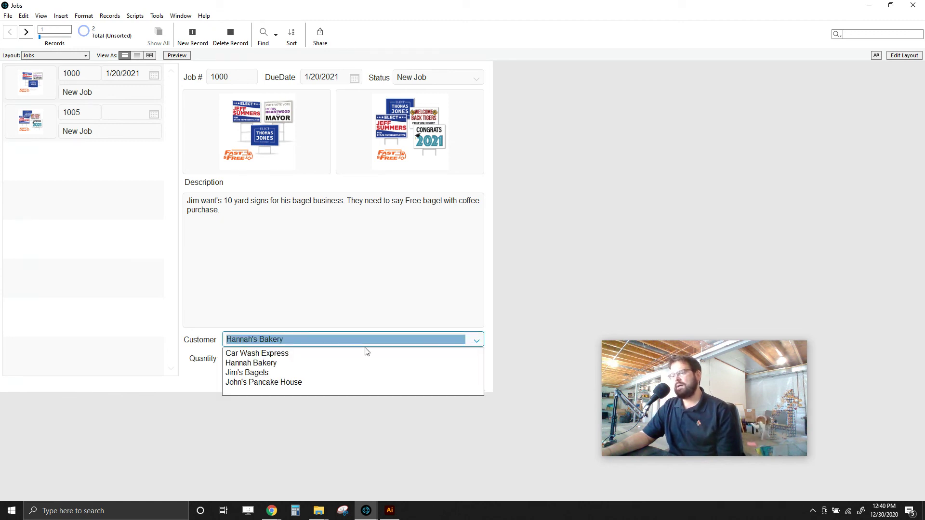
{"action": "left_click", "coordinate": [250, 362]}
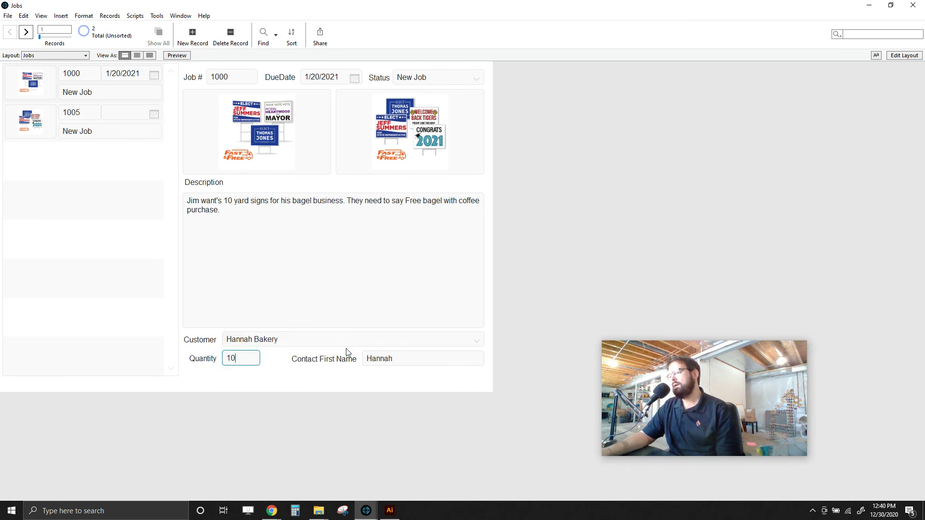
{"action": "left_click", "coordinate": [606, 206]}
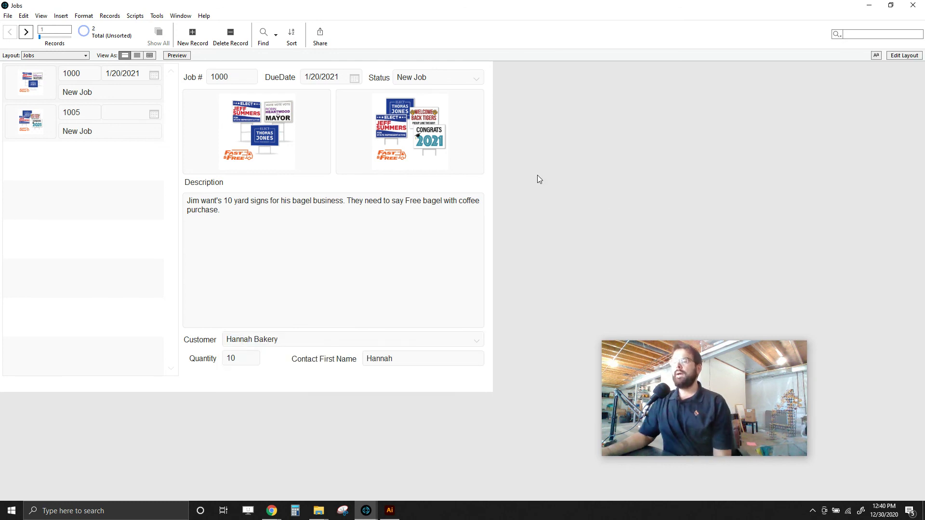